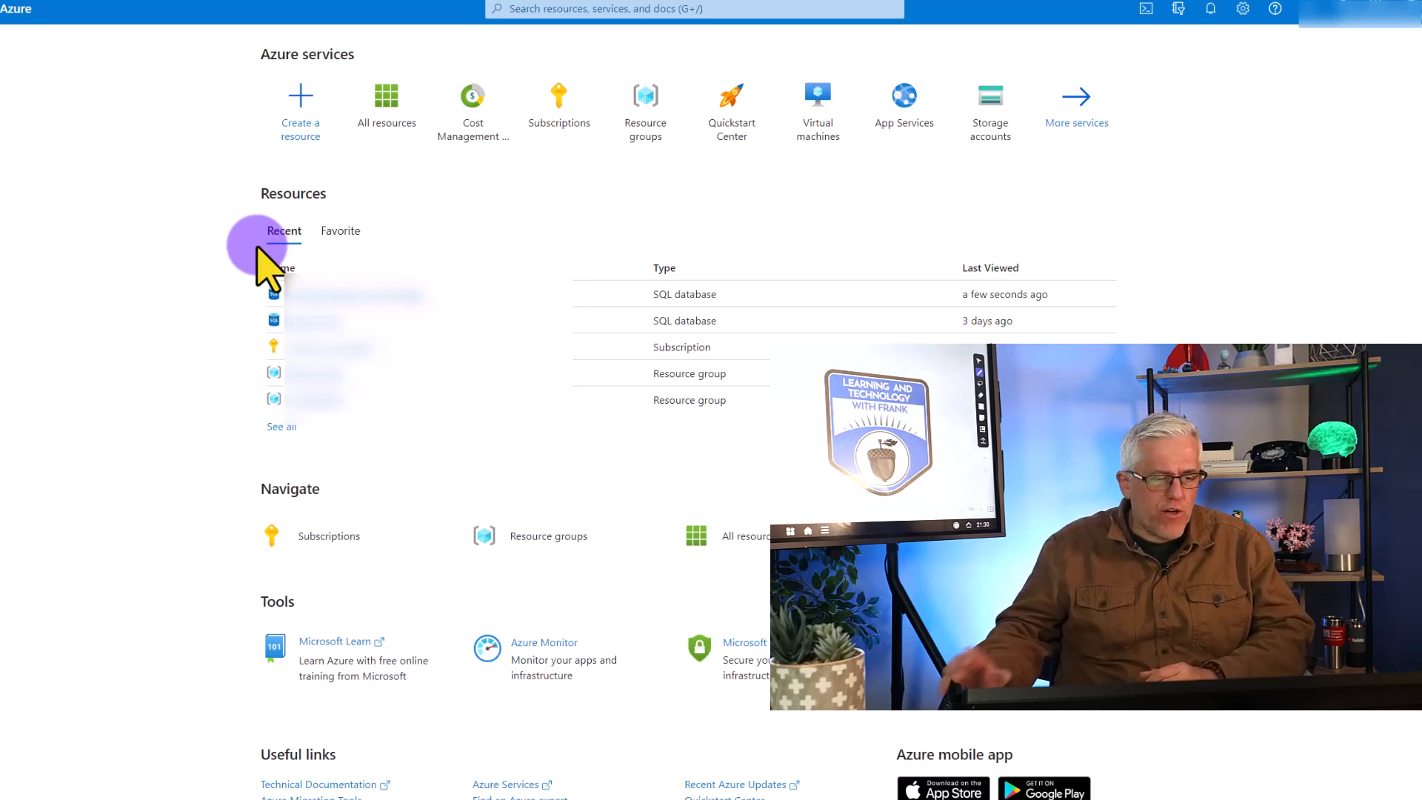
Start creating a SQL Database resource and add a new resource group named TSQLPractice for it
left_click(308, 102)
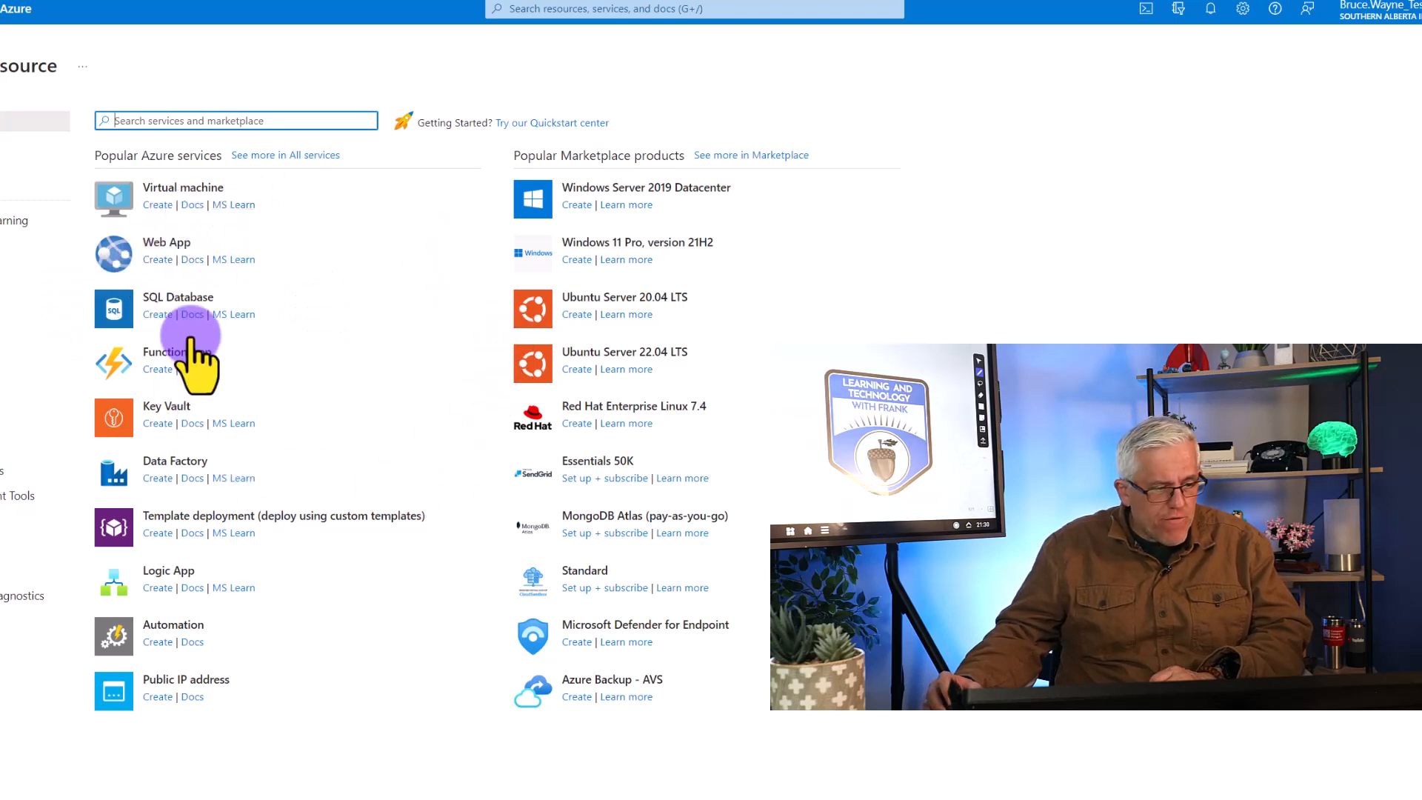
left_click(187, 297)
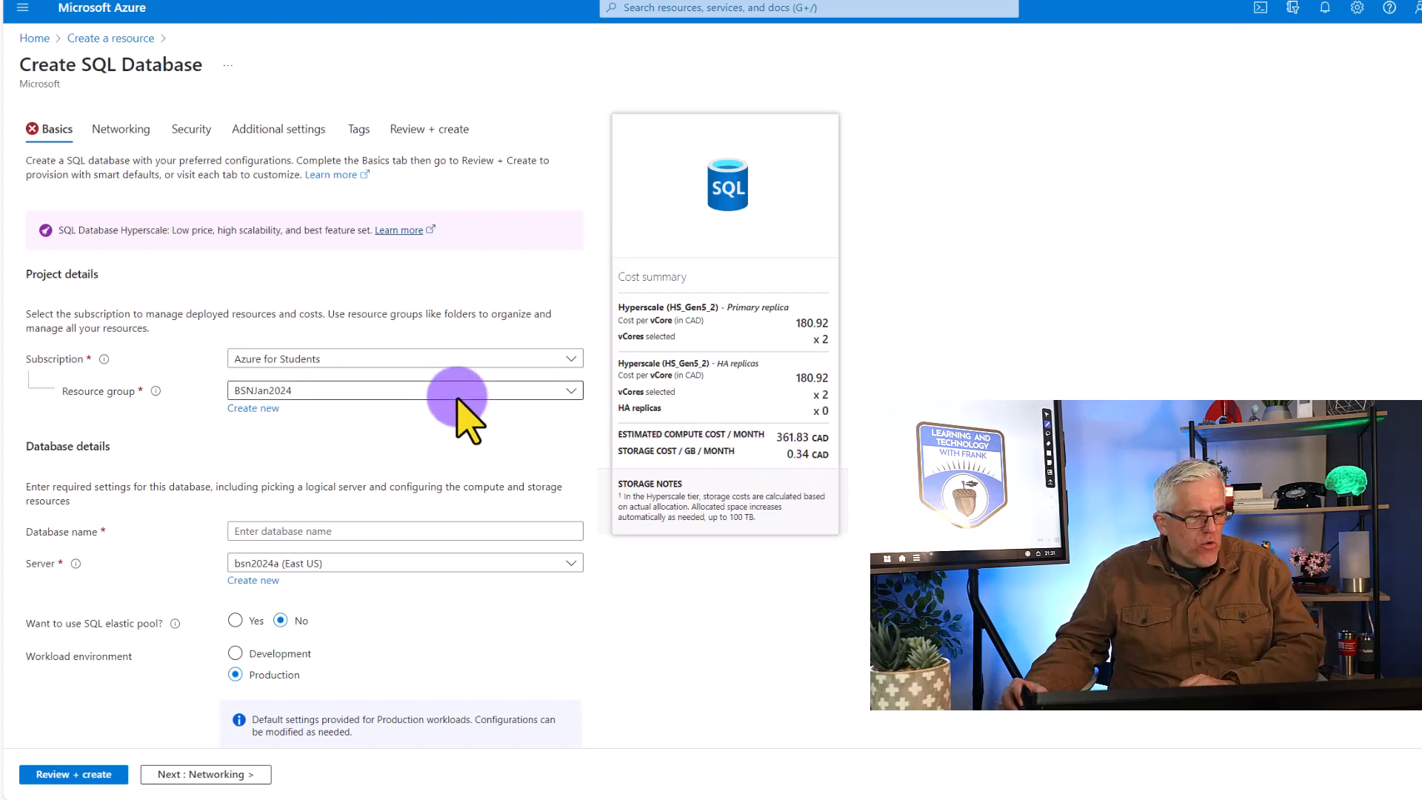
left_click(304, 390)
left_click(296, 390)
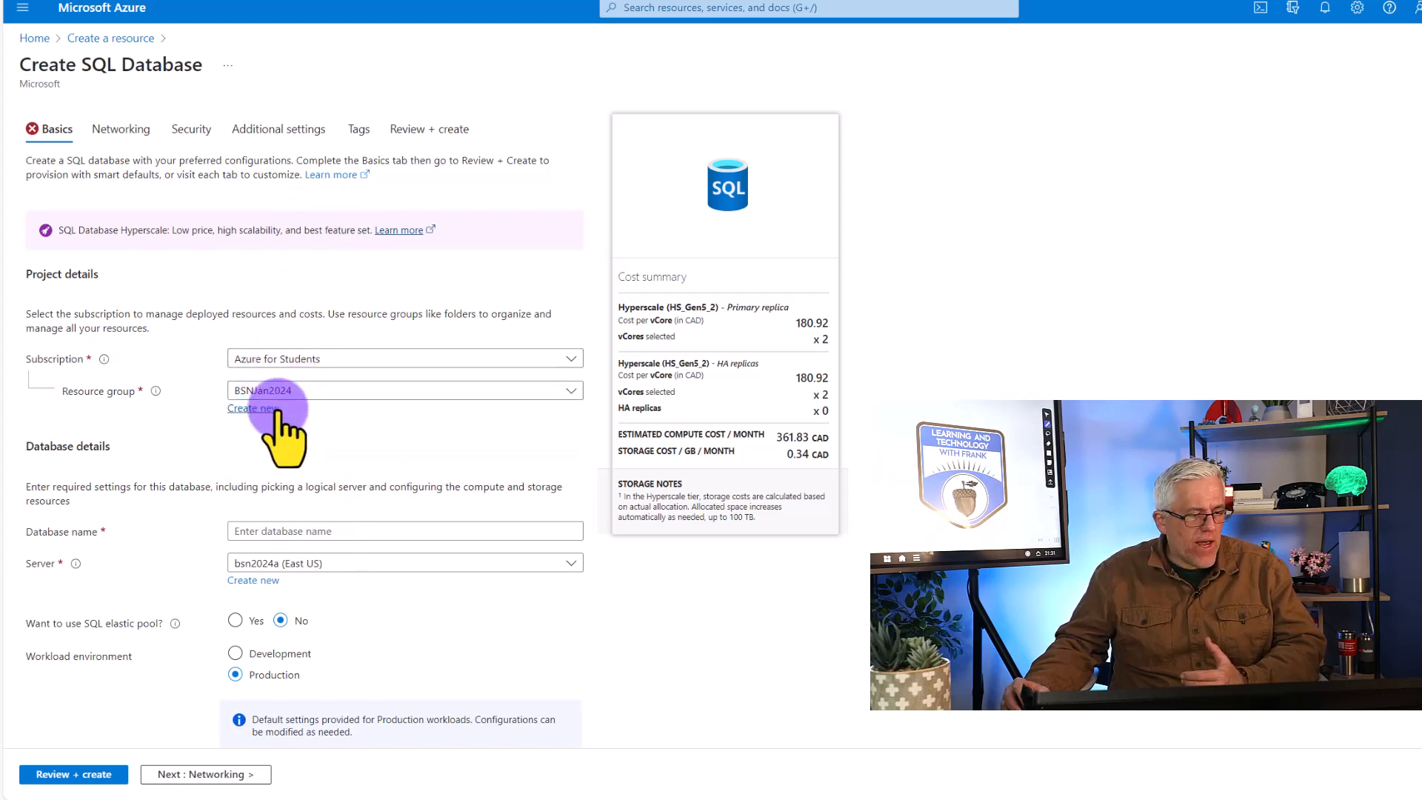
left_click(278, 408)
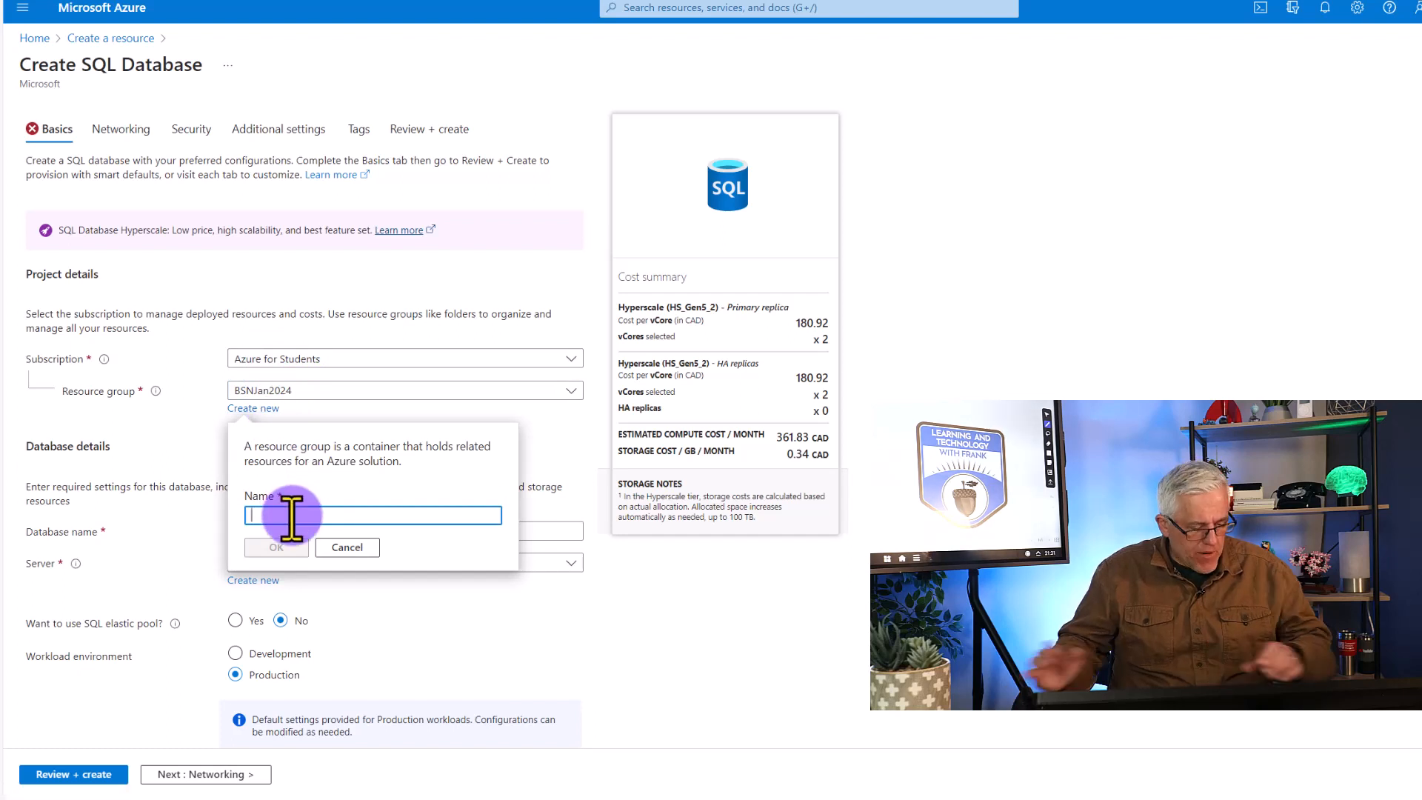
type("TSQL")
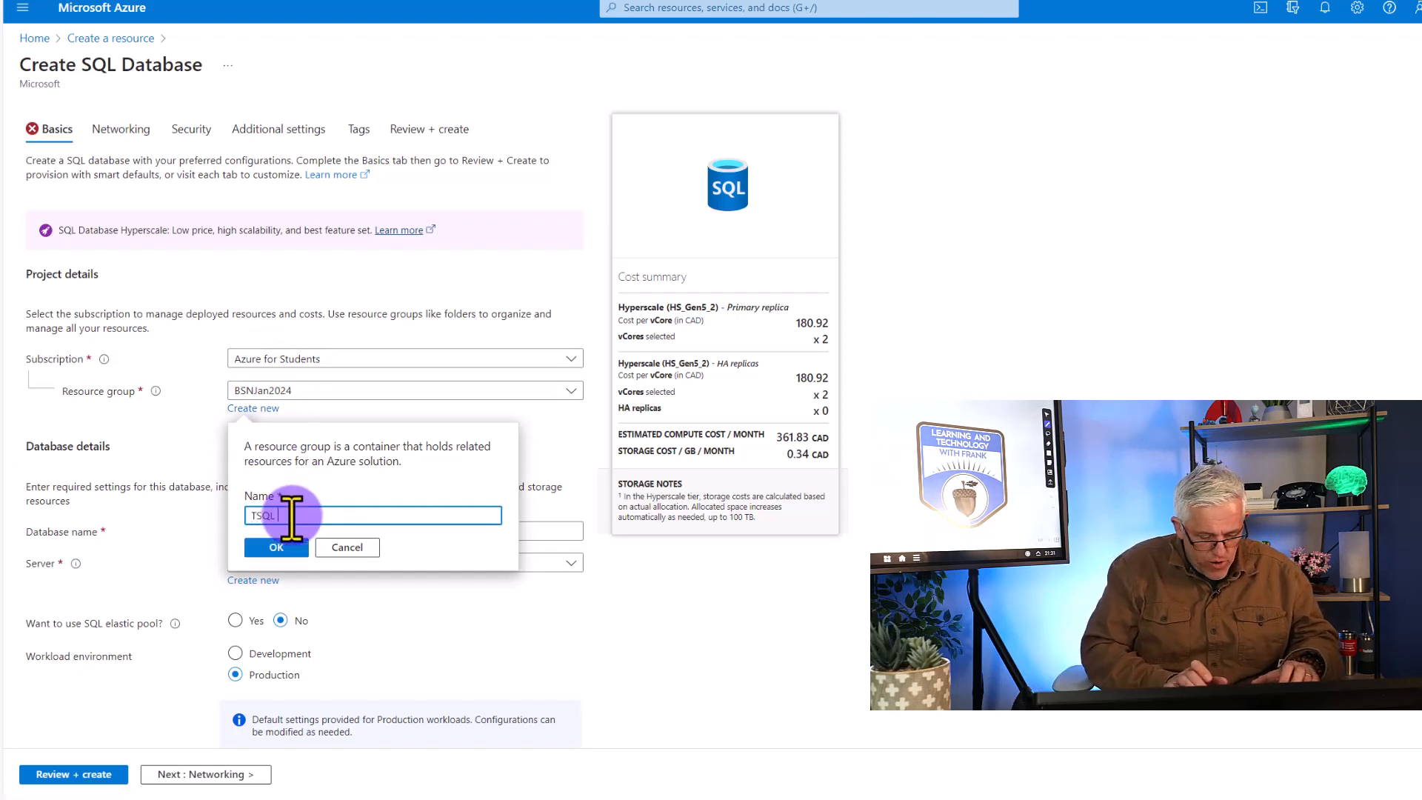
type(" Practice")
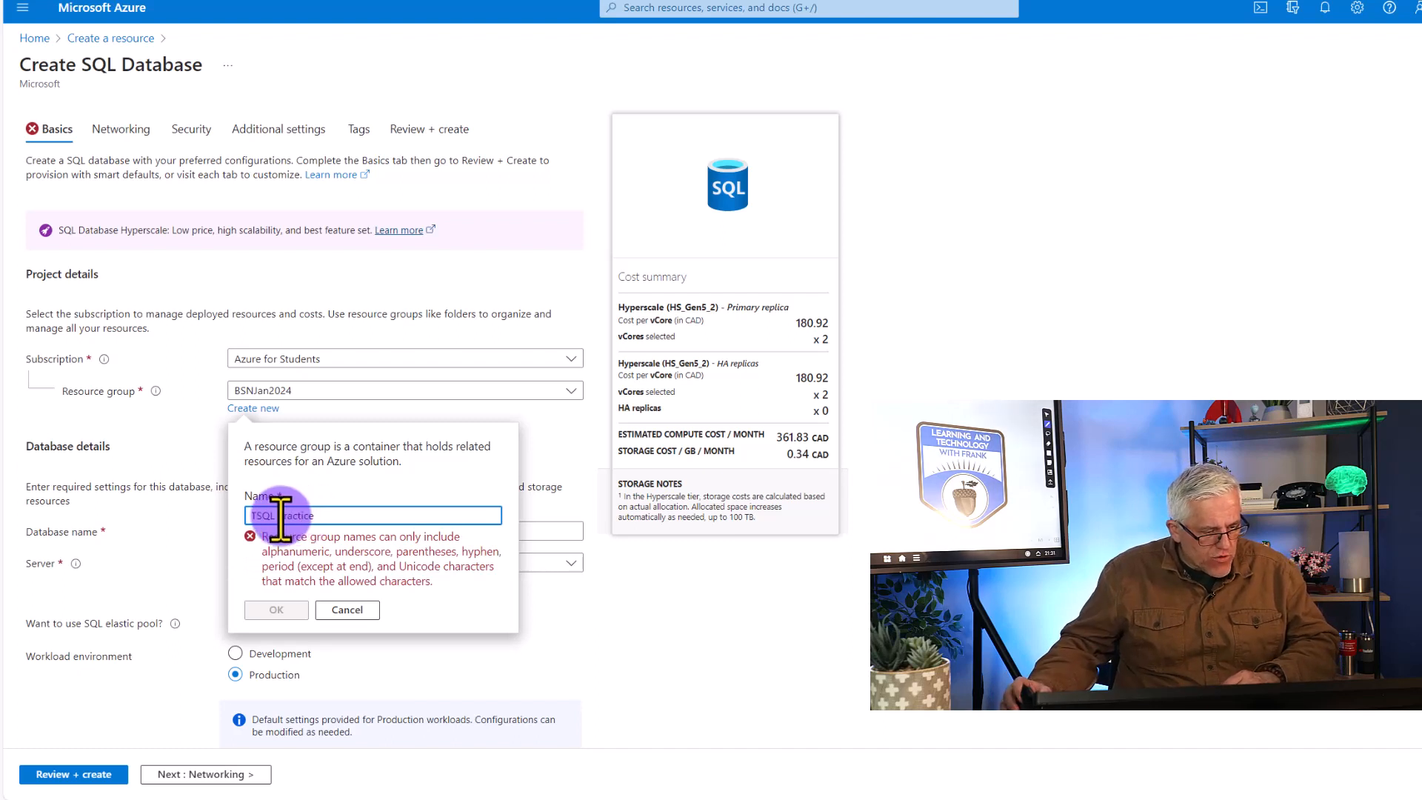
left_click(280, 516)
key("BackSpace")
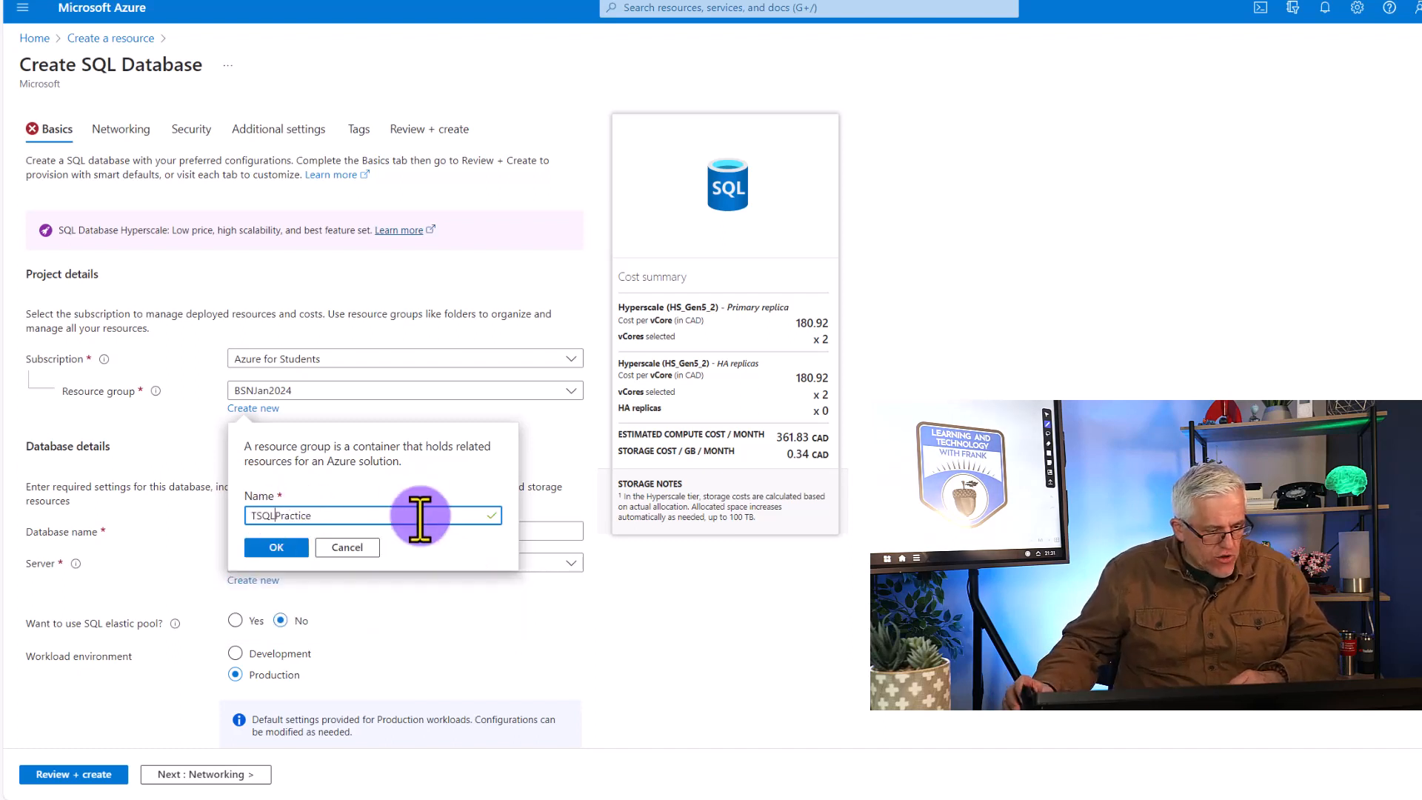
left_click(275, 547)
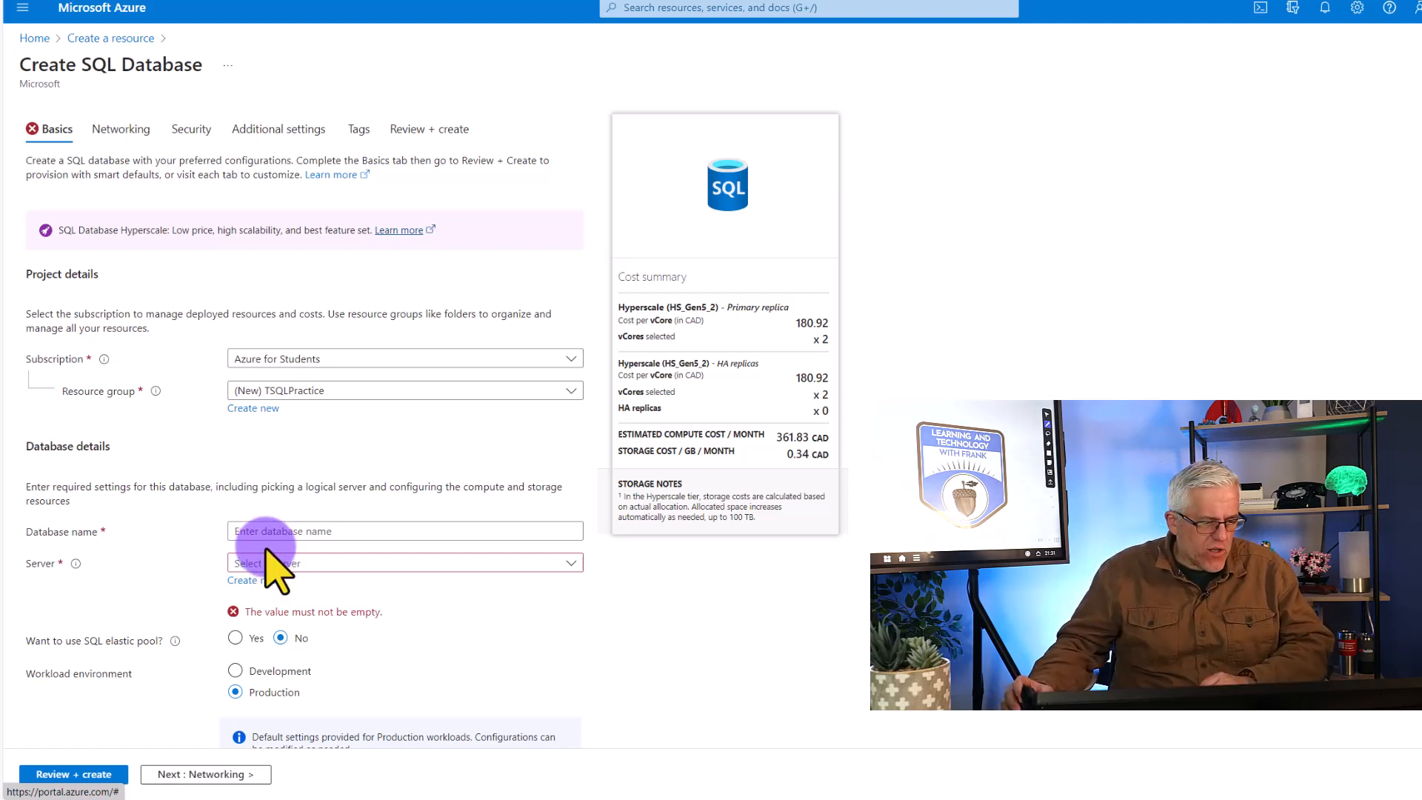
Name the new database tsqlpractice in the database details
scroll(279, 508, "down", 1)
left_click(289, 434)
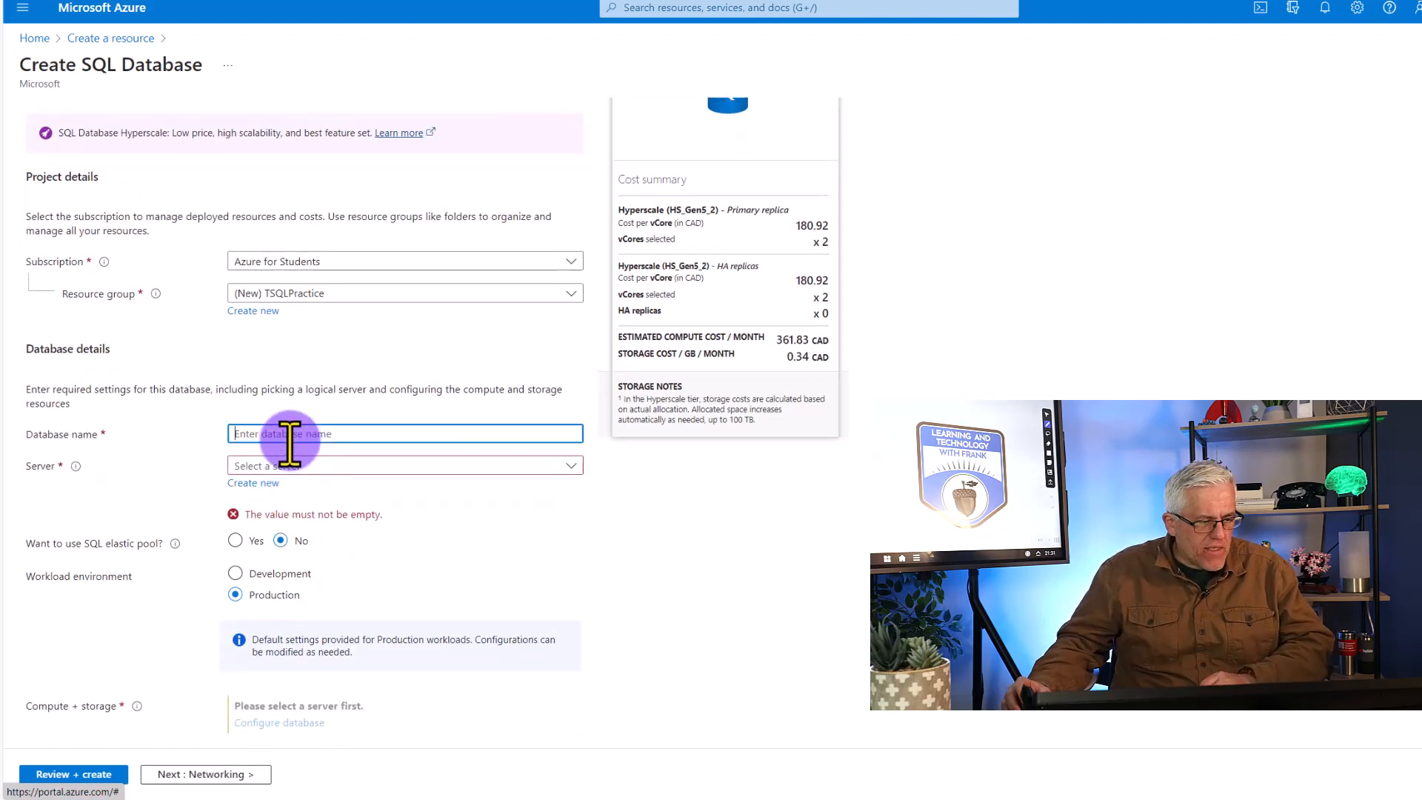
type("ts")
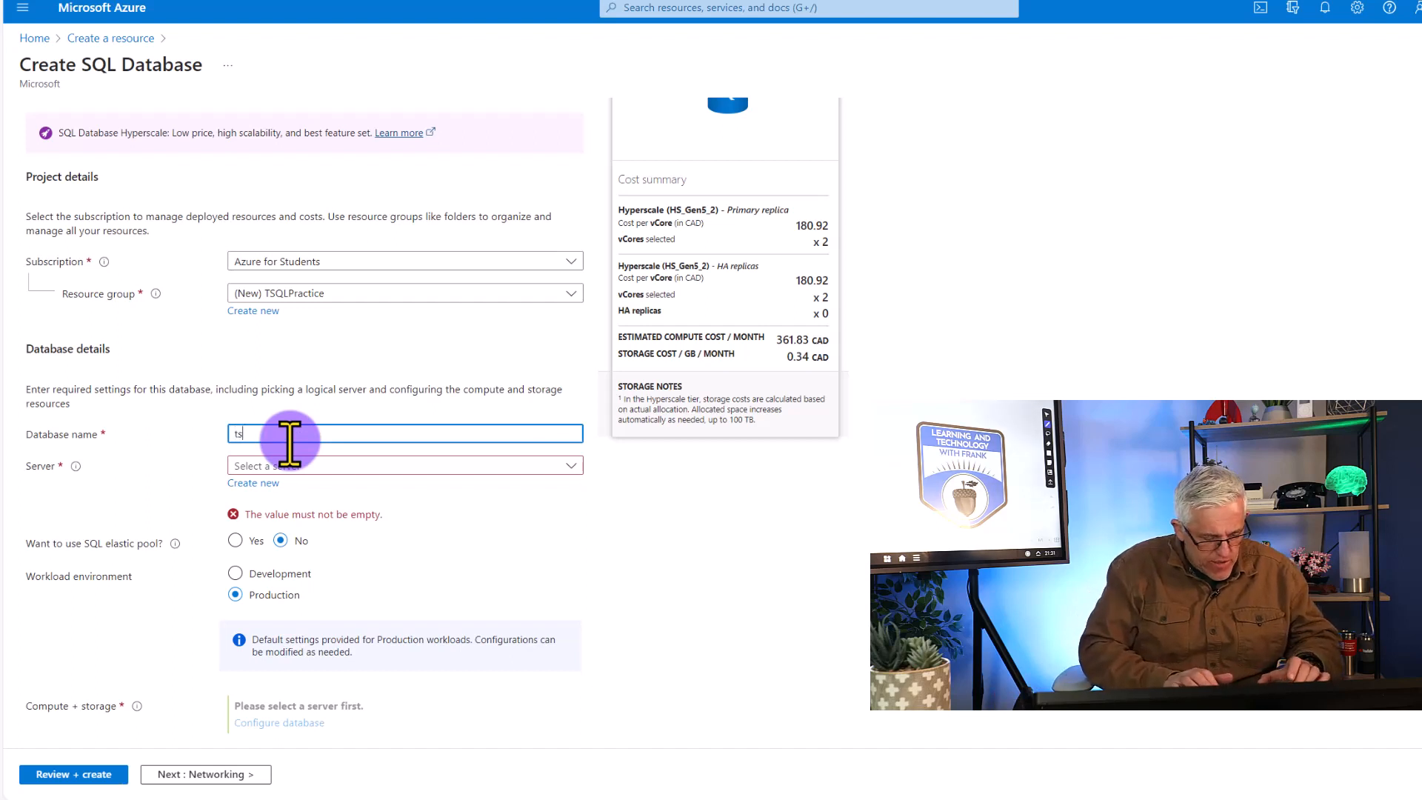
type("qlpractice")
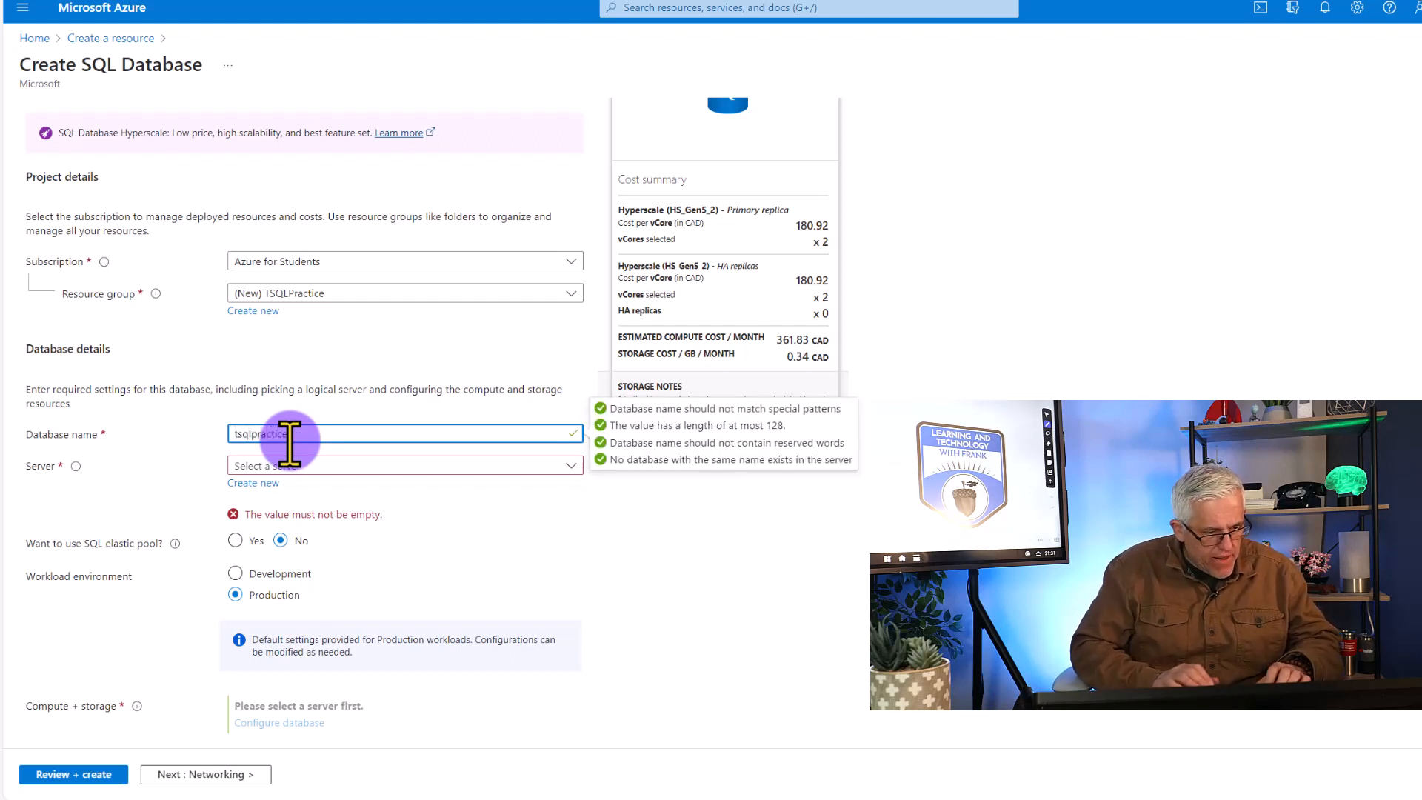
key("Tab")
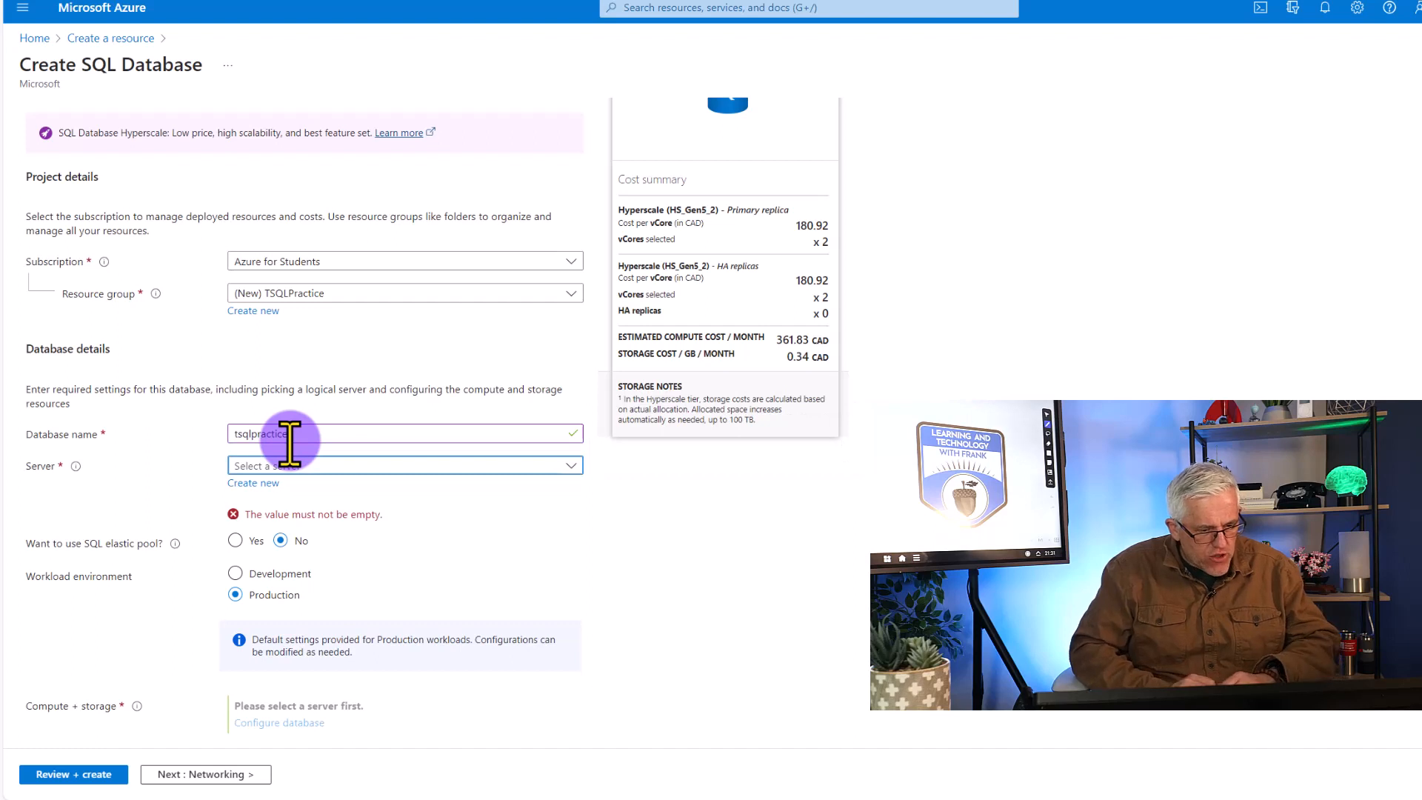
Begin creating a new database server for the database and name it tsqlfrank
left_click(265, 483)
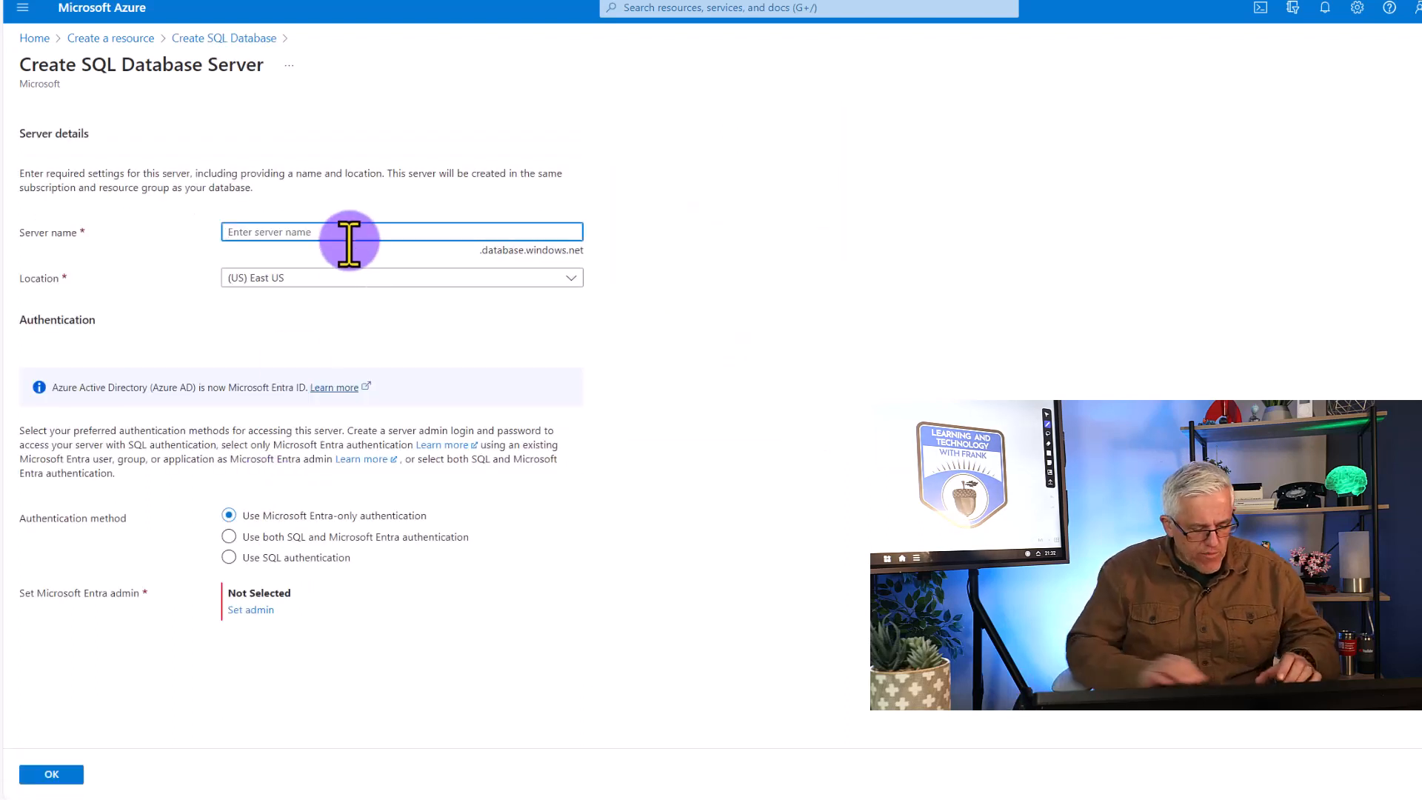
type("tsql")
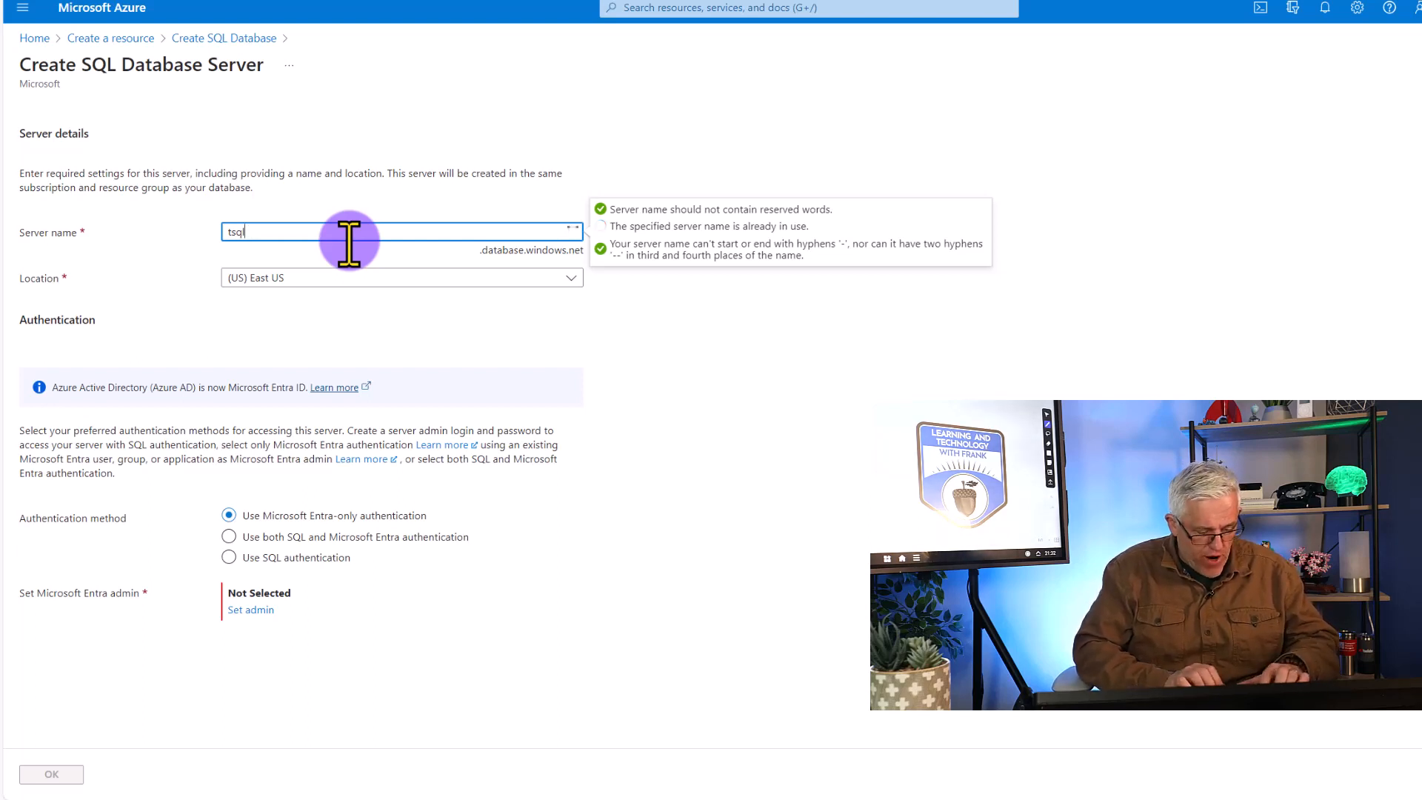
type("frank")
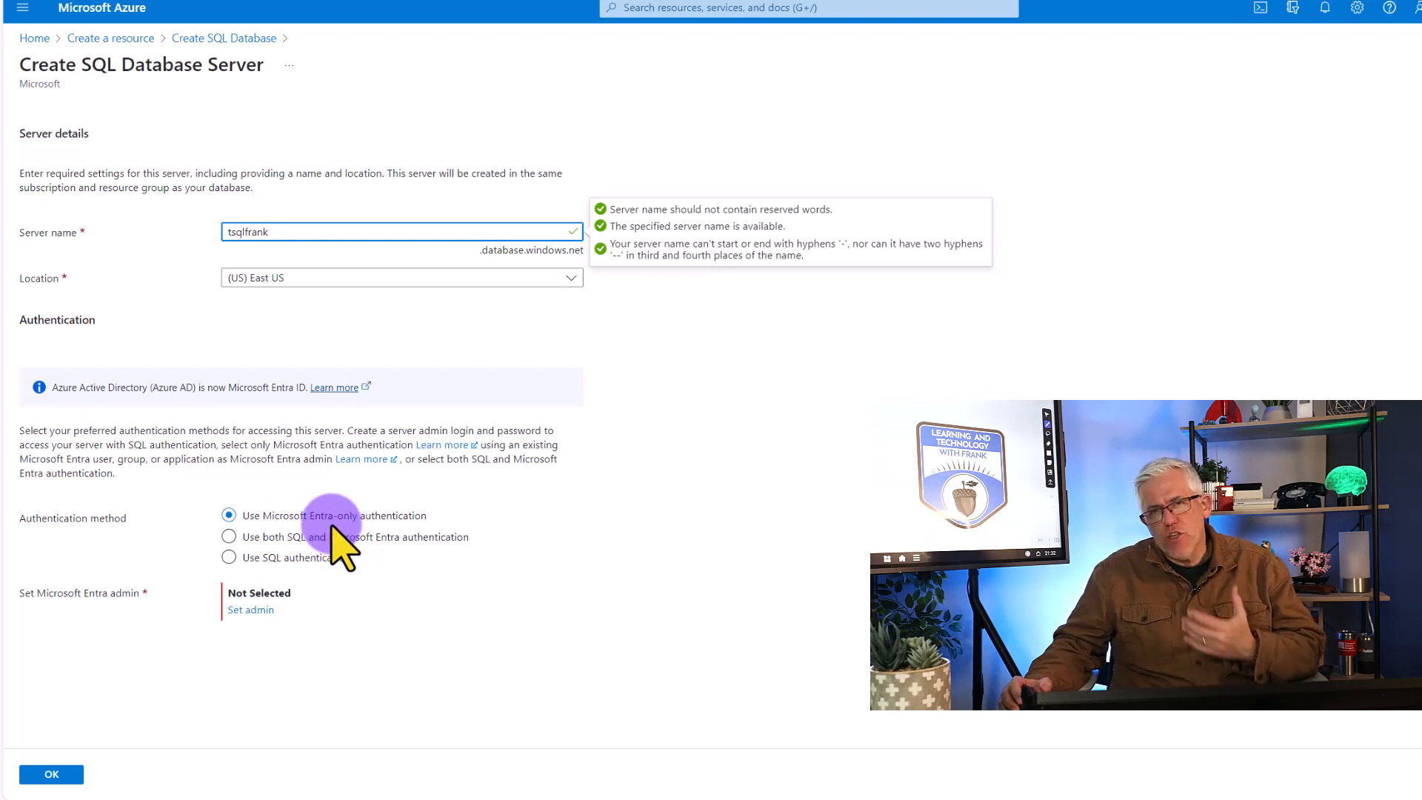
Set the server's authentication method to SQL authentication and enter the server admin login
left_click(229, 557)
left_click(279, 592)
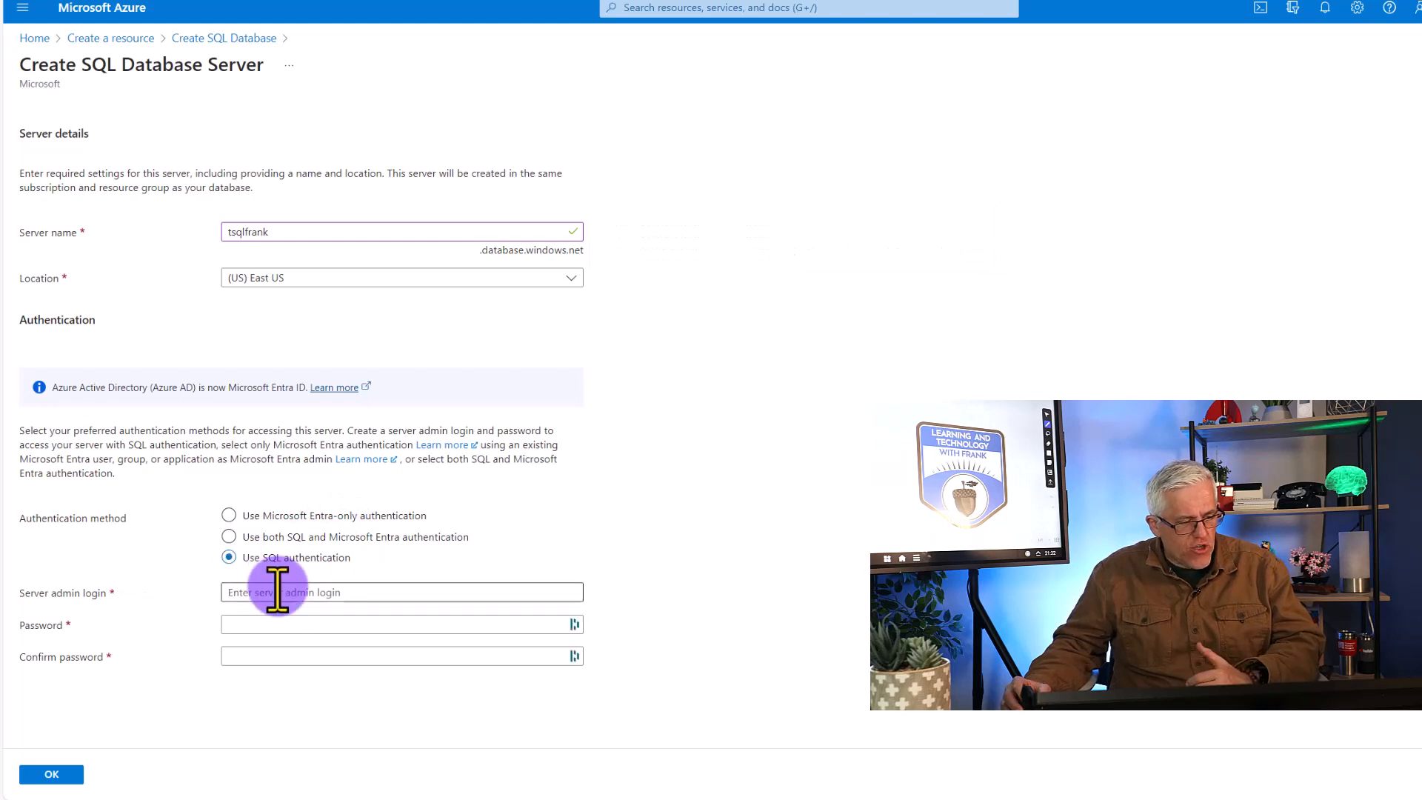
type("frank")
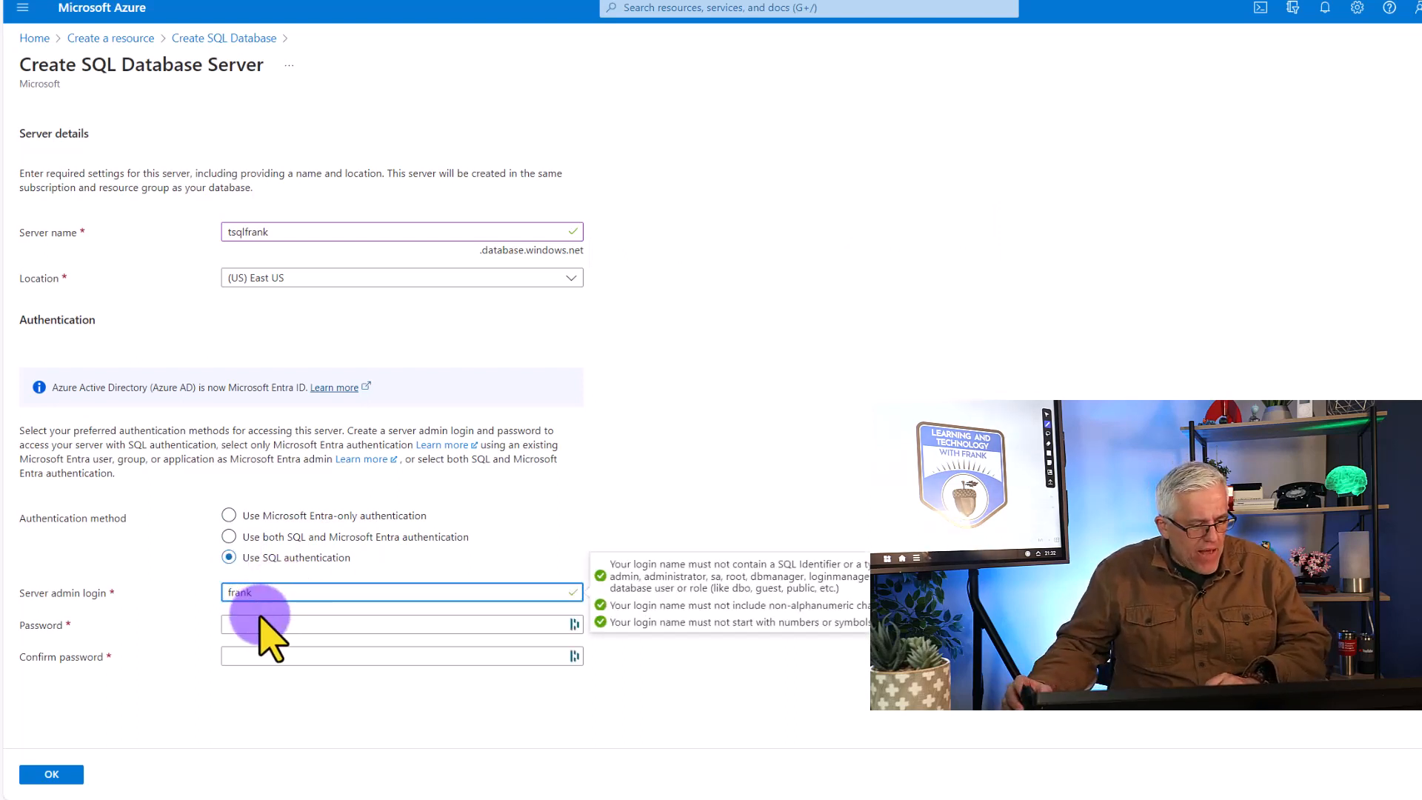
Enter the server admin password with a matching confirmation and accept the new server's settings
left_click(259, 623)
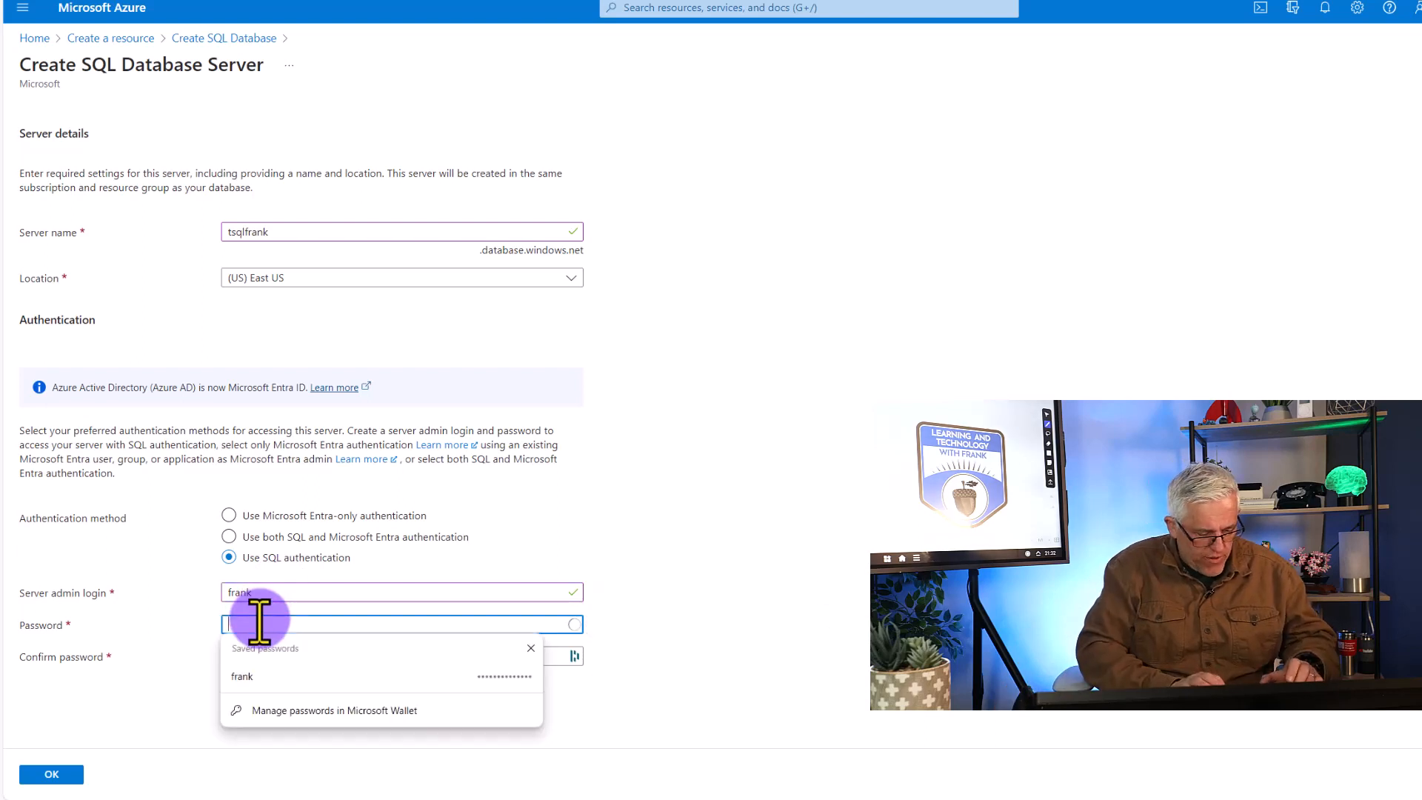
type("•••••••")
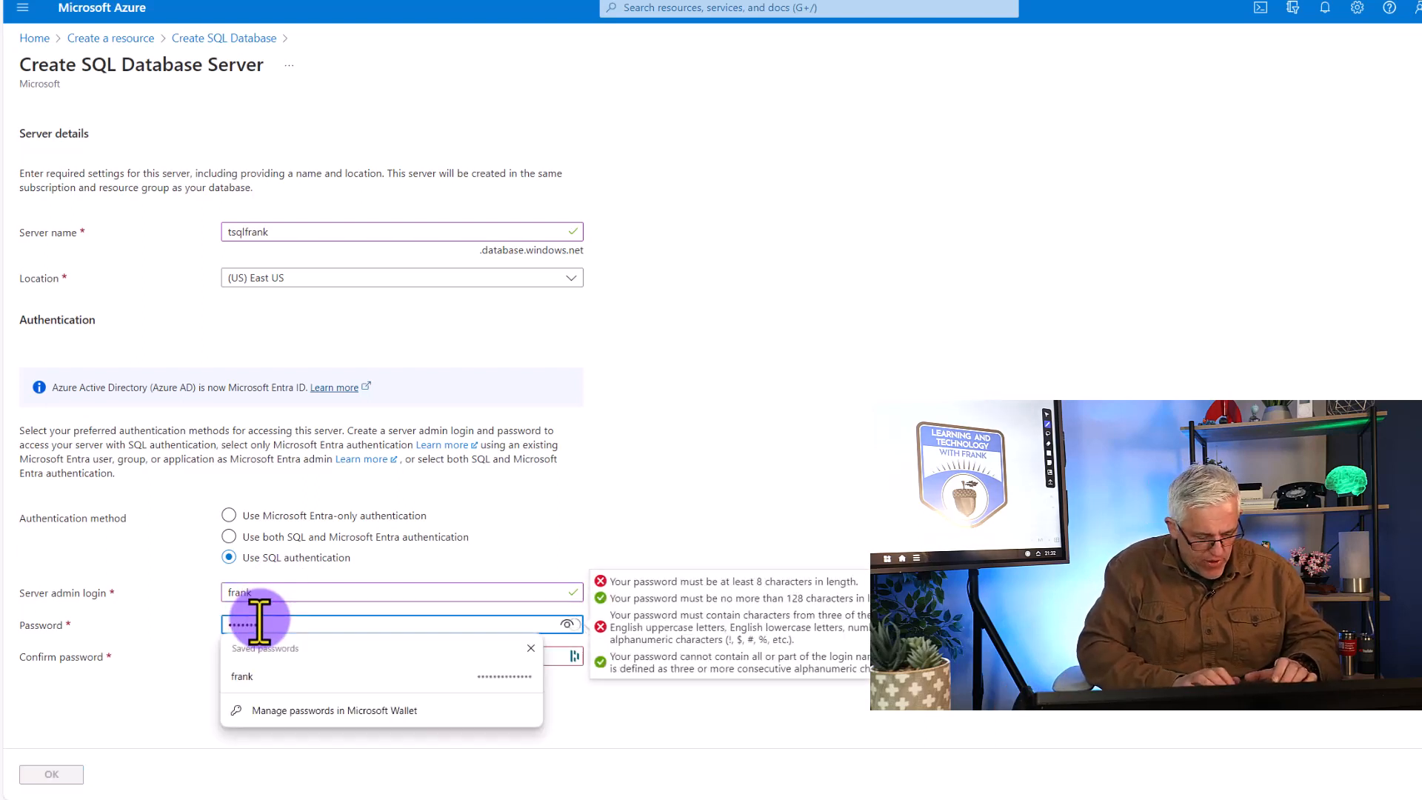
type("•••")
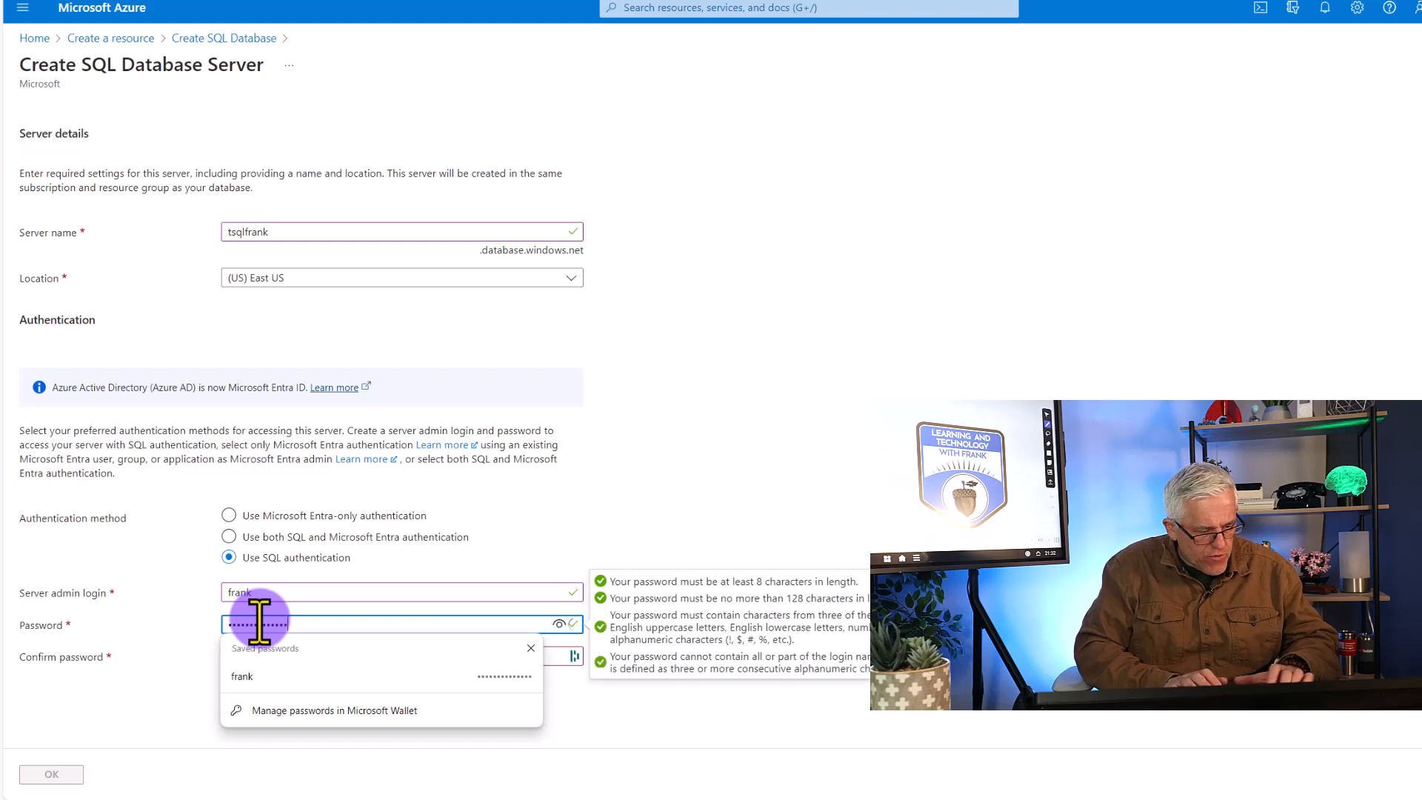
key("Tab")
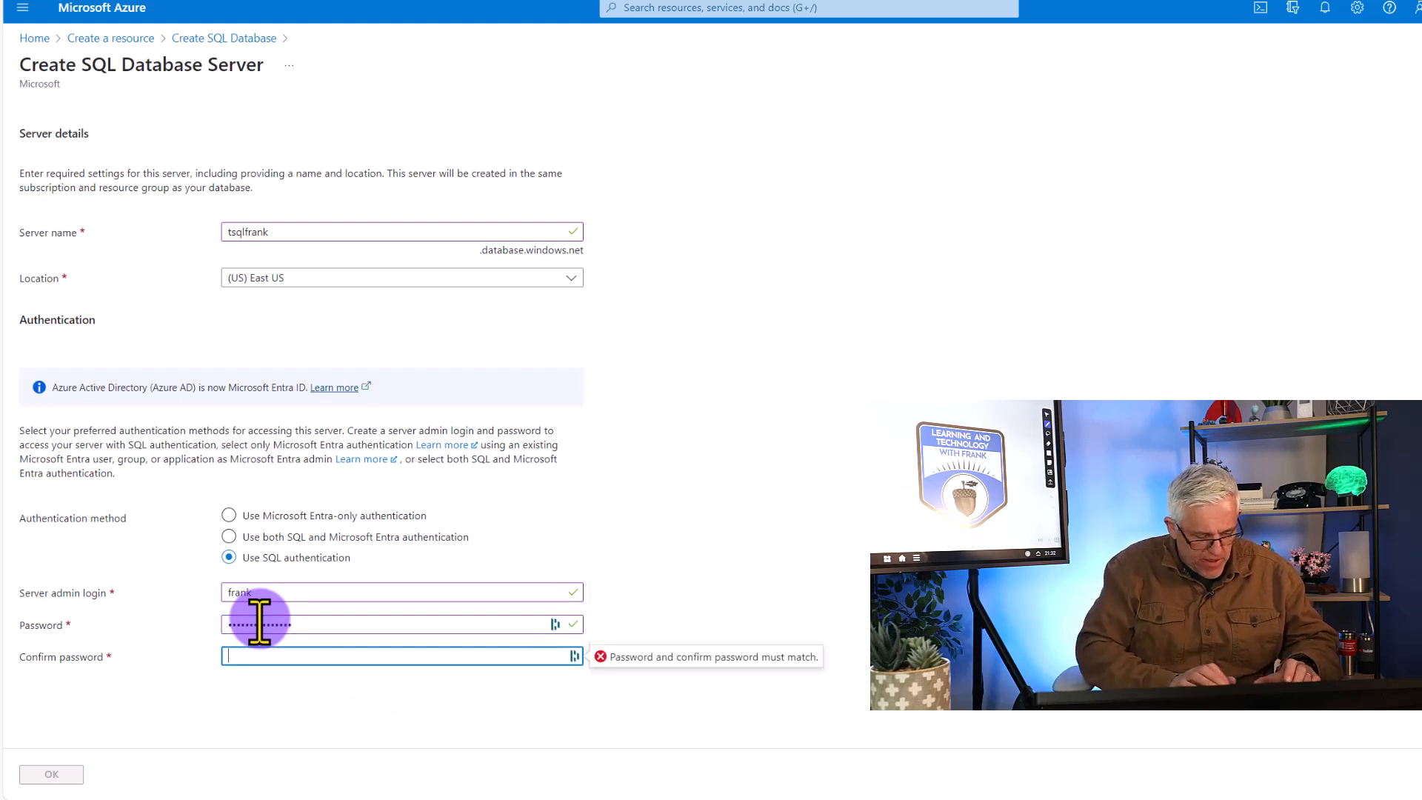
type("•")
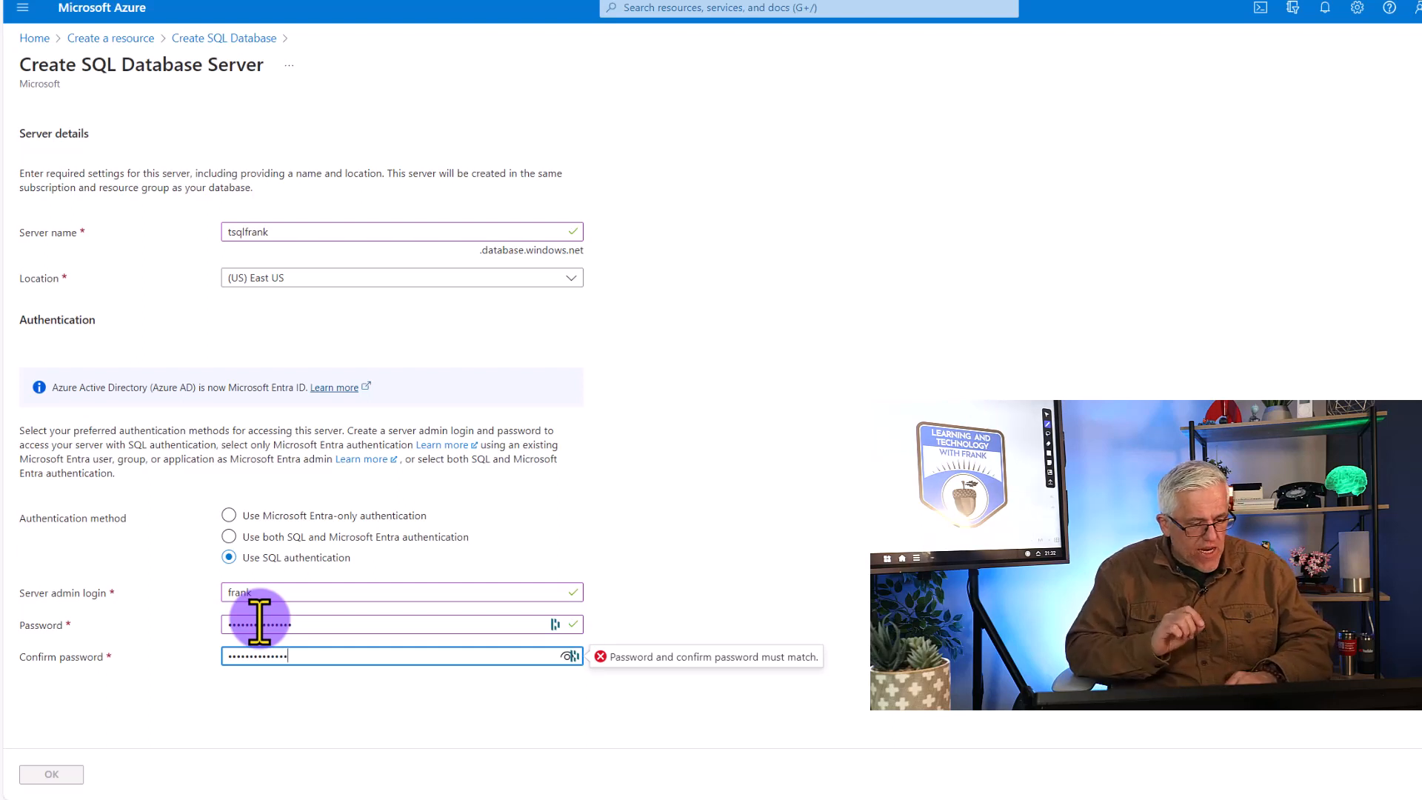
double_click(305, 623)
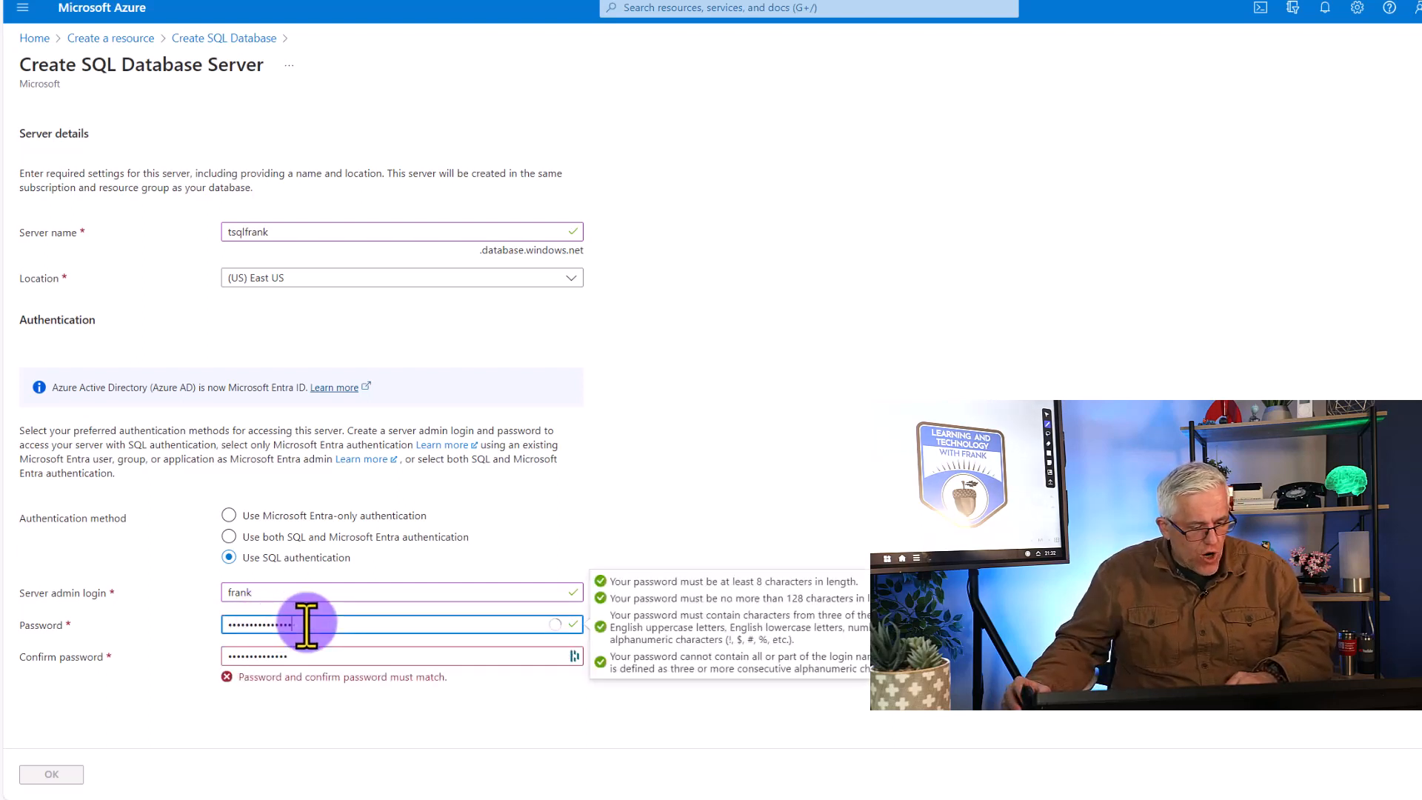
type("•••")
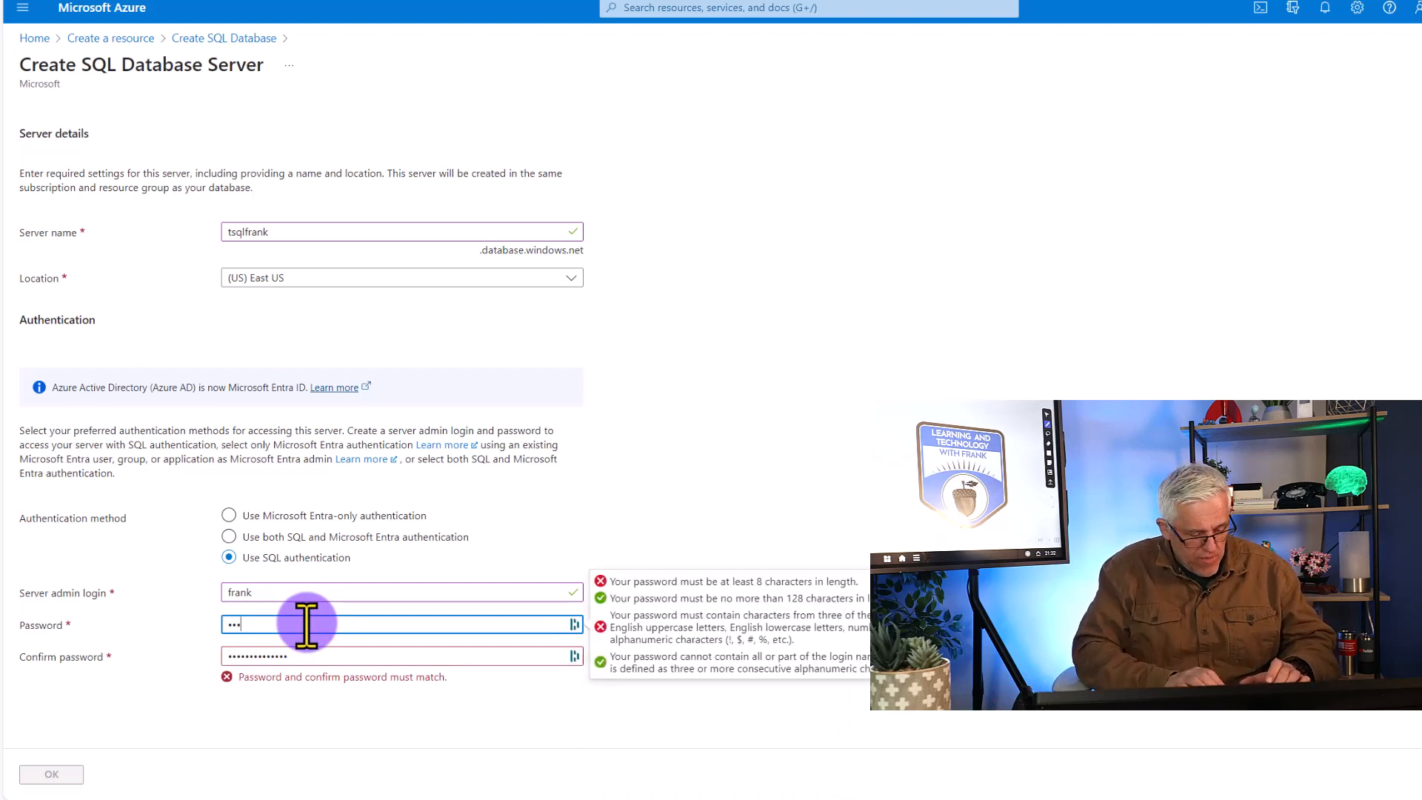
type("*********")
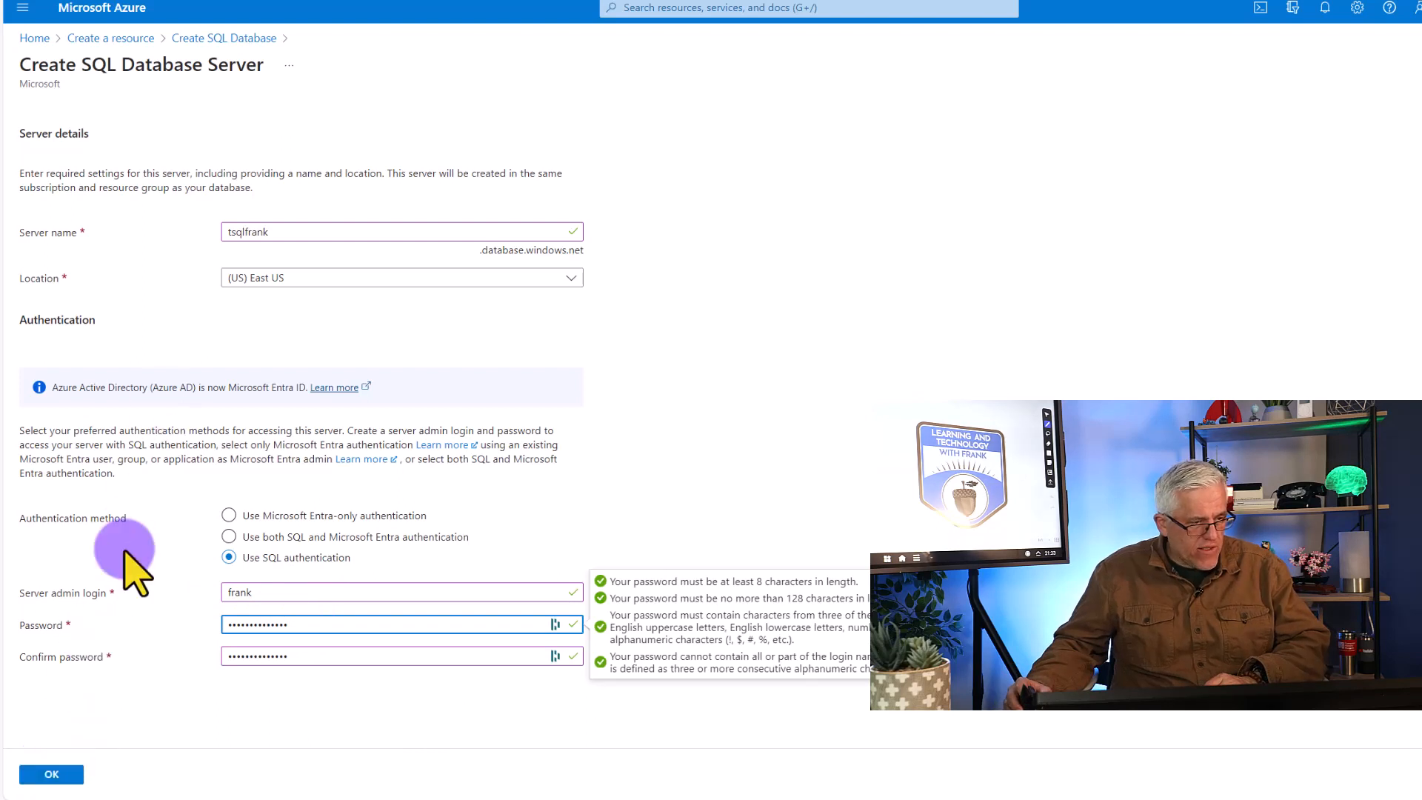
left_click(38, 773)
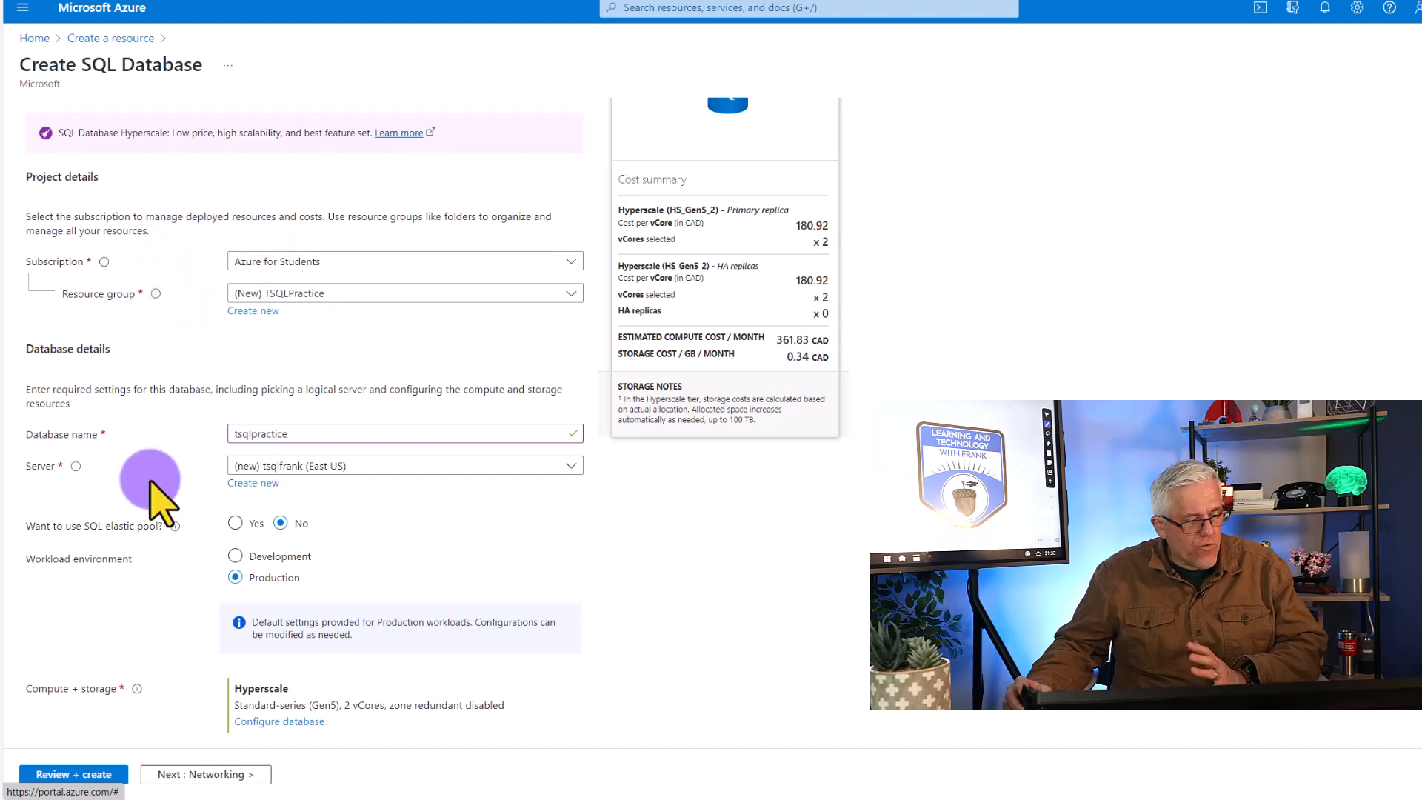
Change the database's compute and storage to the Basic (For less demanding workloads) service tier and apply it
scroll(185, 563, "down", 1)
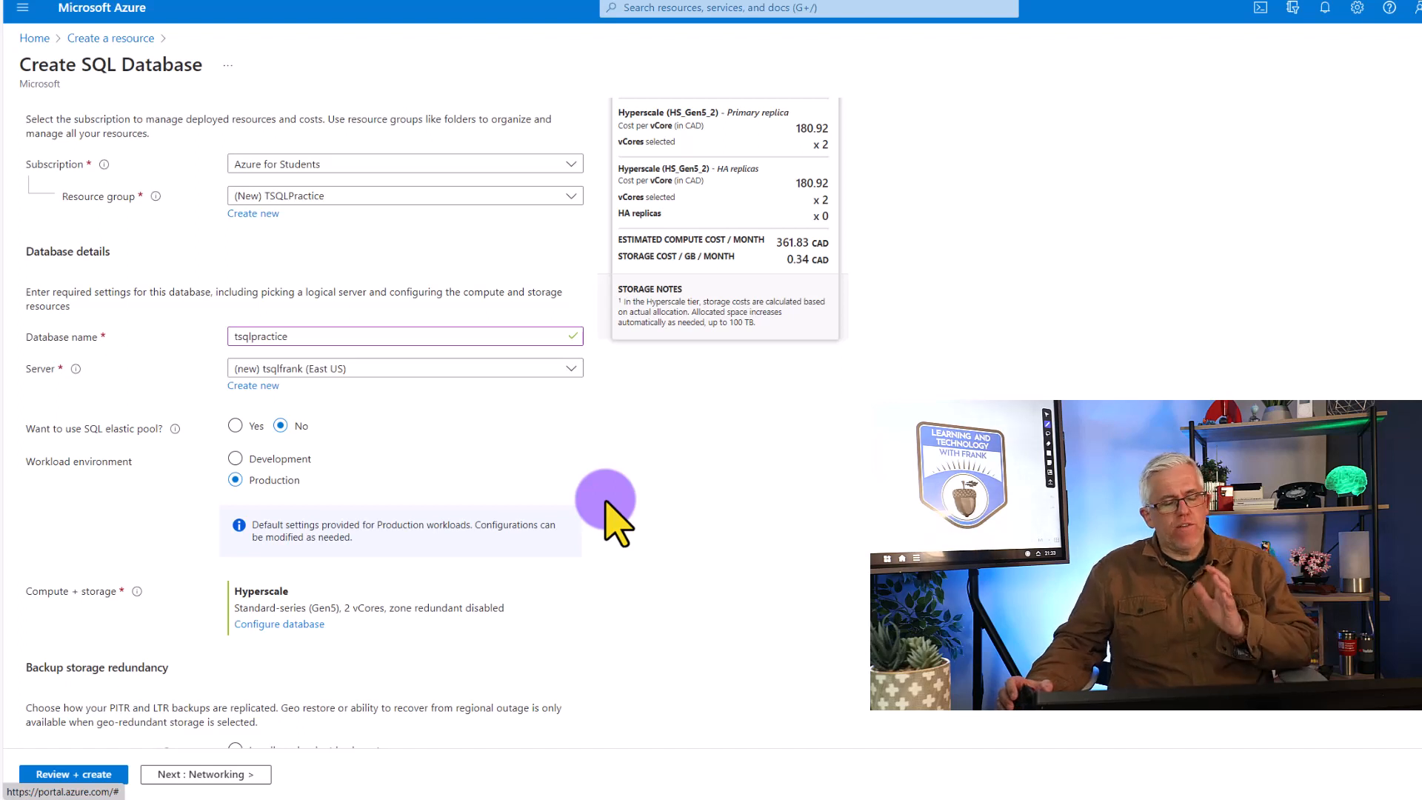
left_click(281, 625)
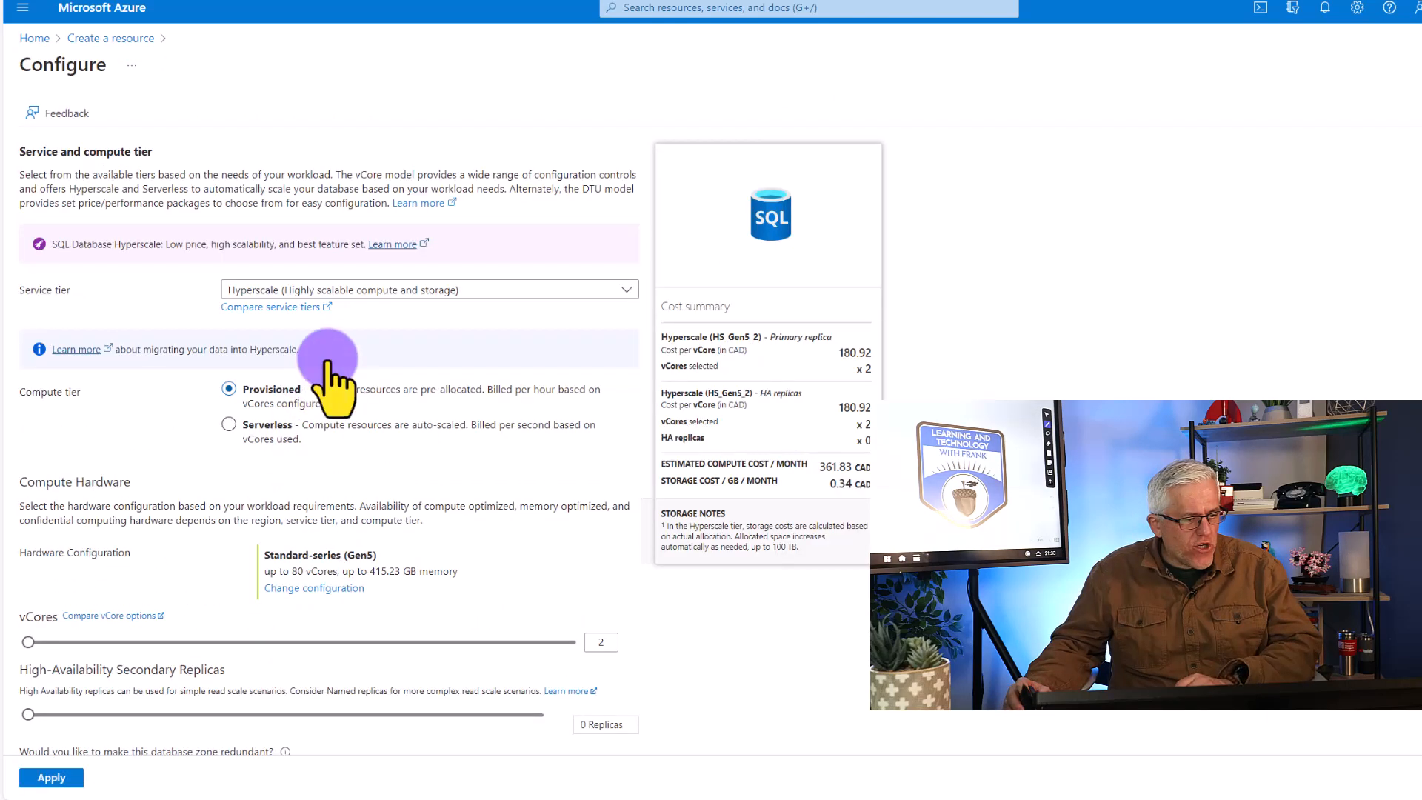
left_click(346, 295)
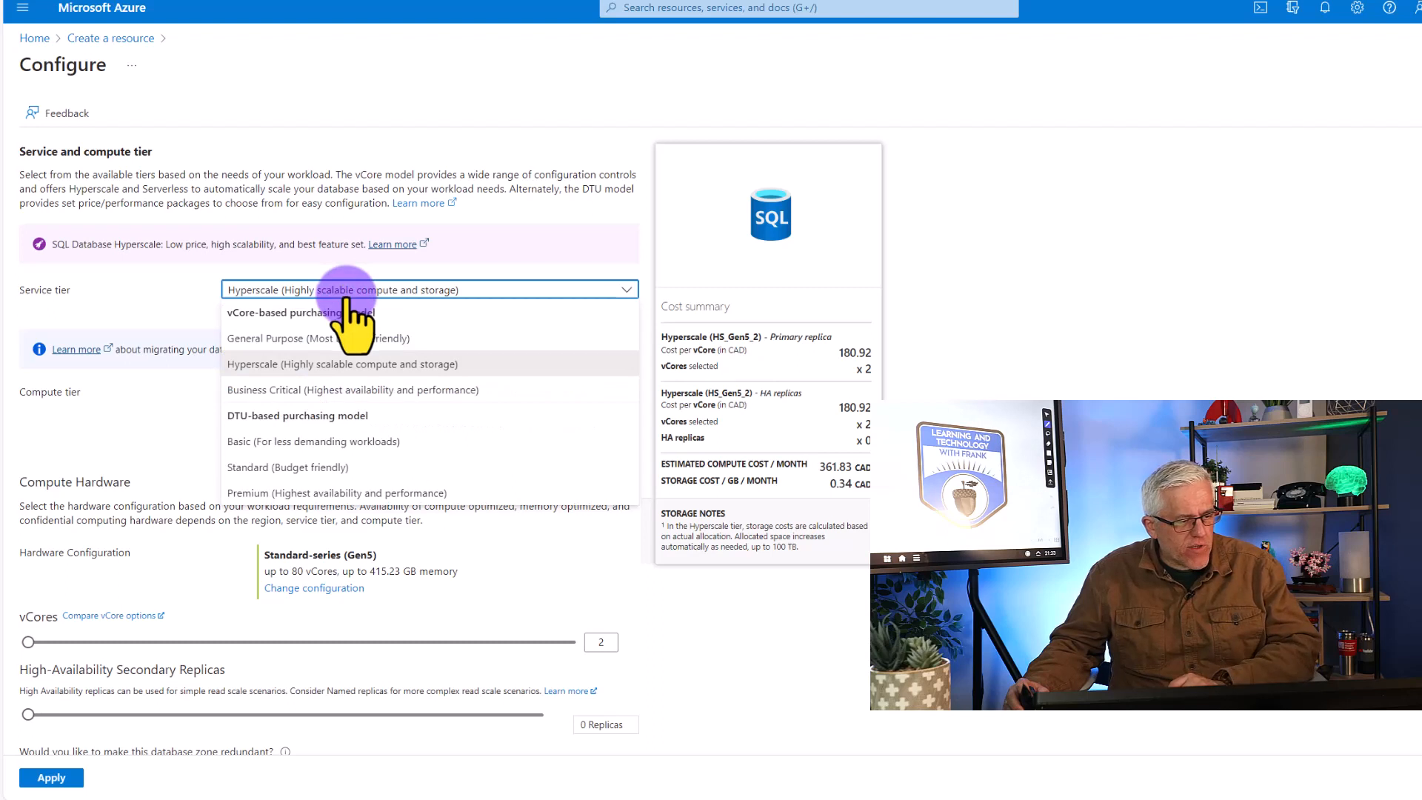
left_click(296, 441)
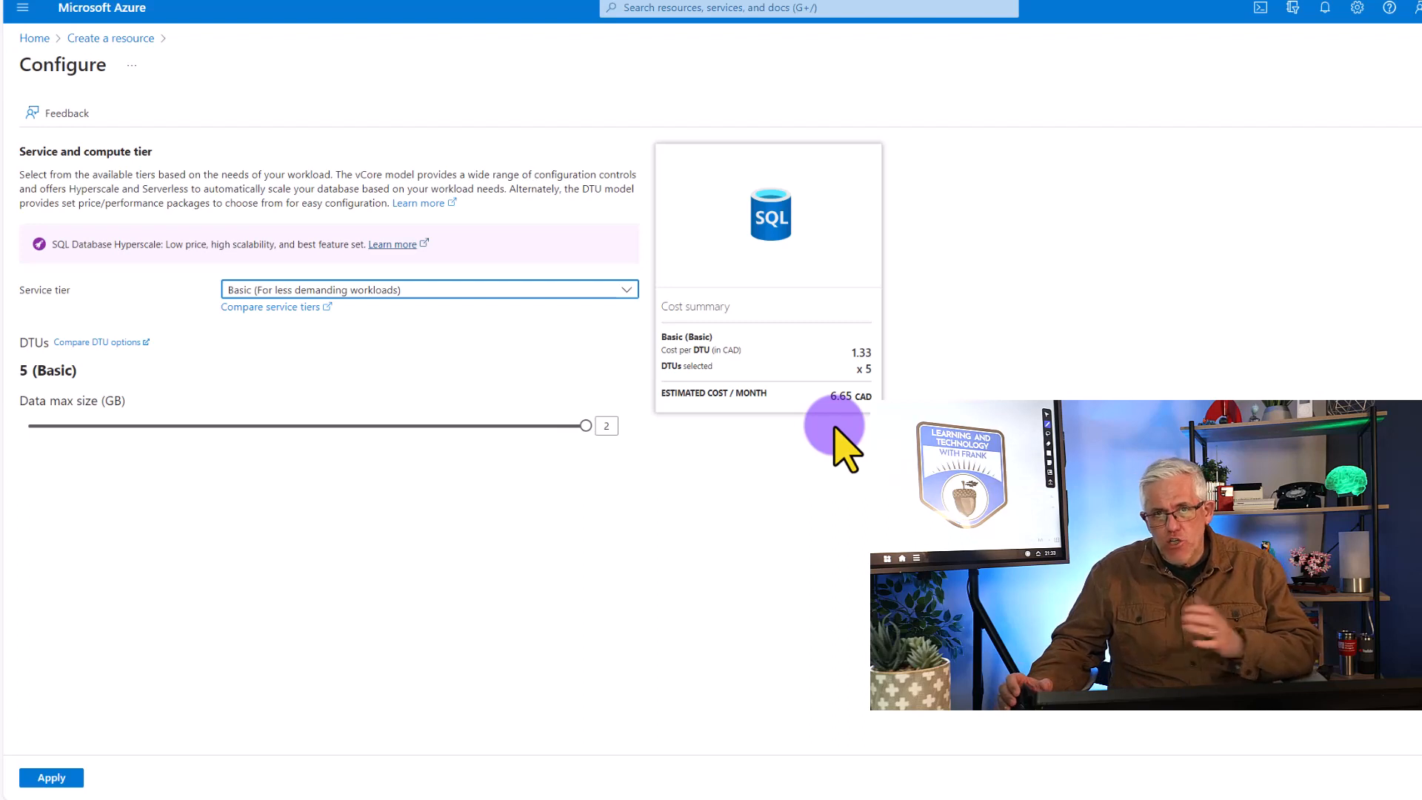
left_click(63, 776)
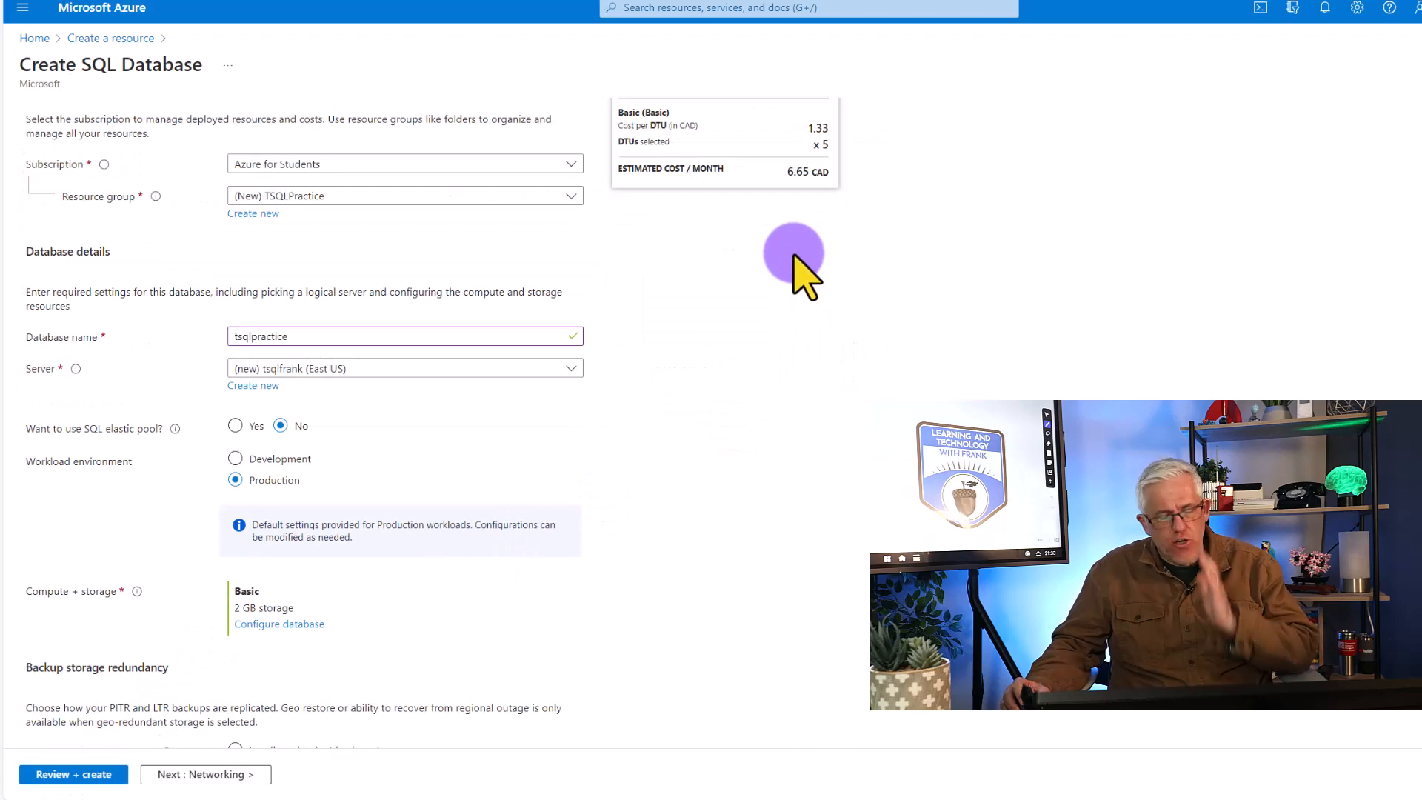
In the networking settings, choose Public endpoint connectivity and allow Azure services and resources to access the server
scroll(518, 614, "down", 3)
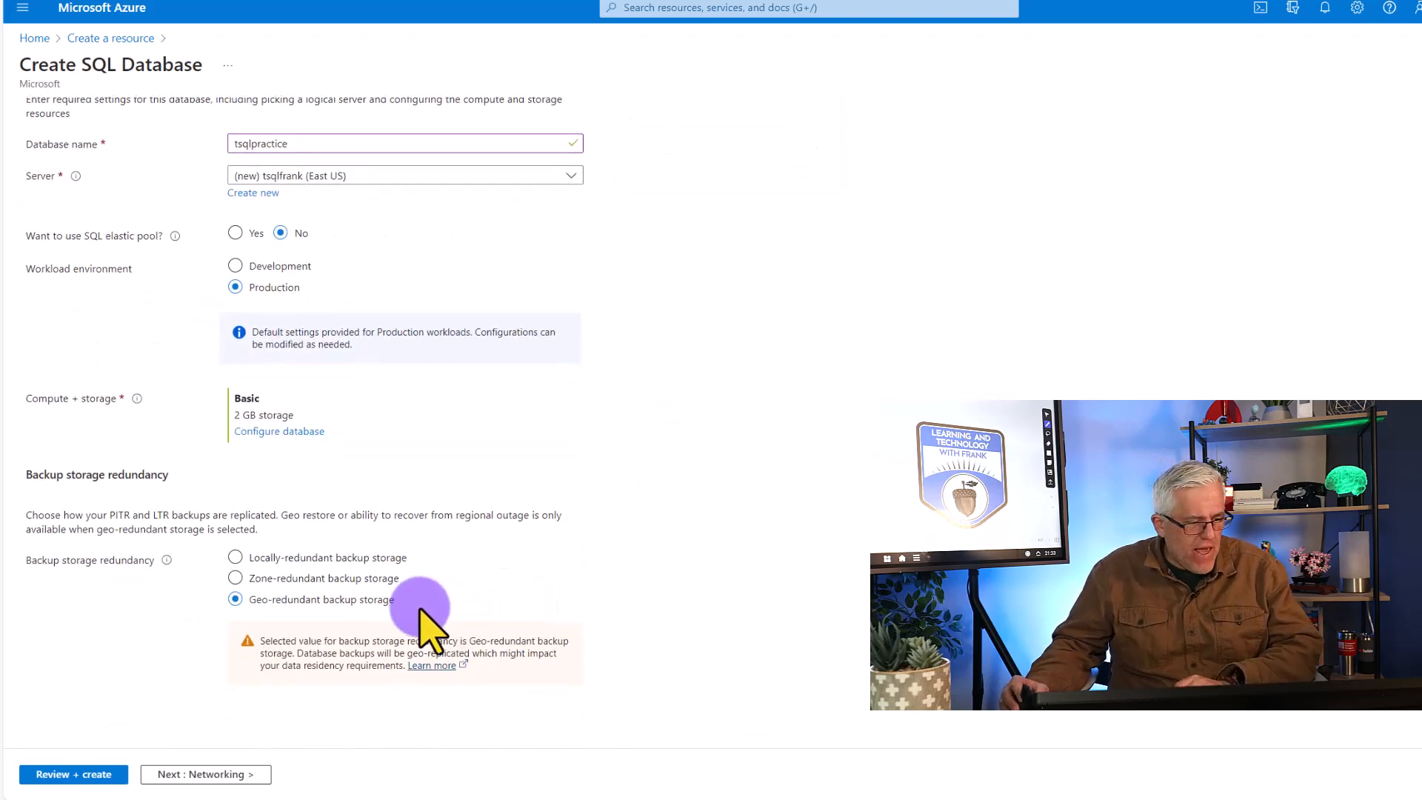
left_click(214, 774)
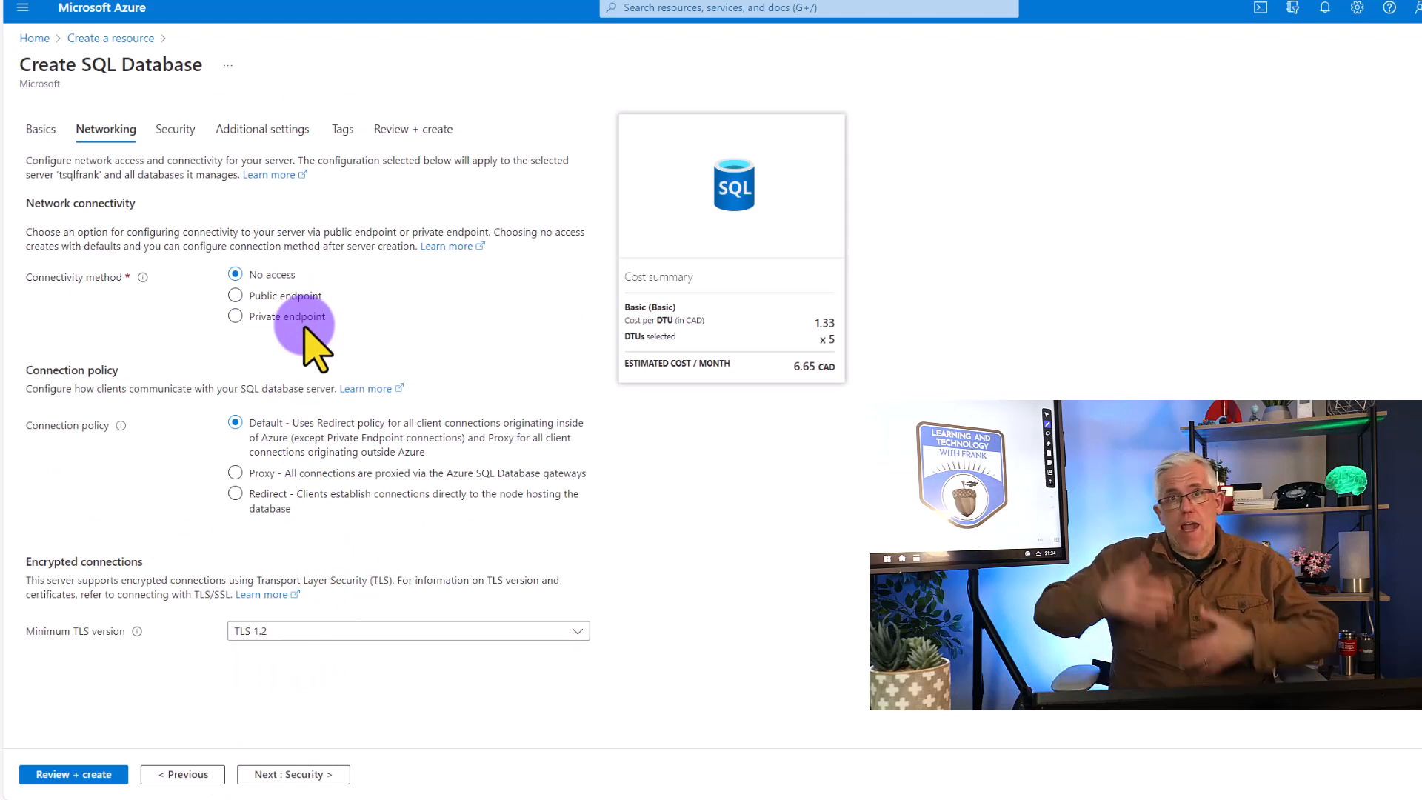
left_click(236, 296)
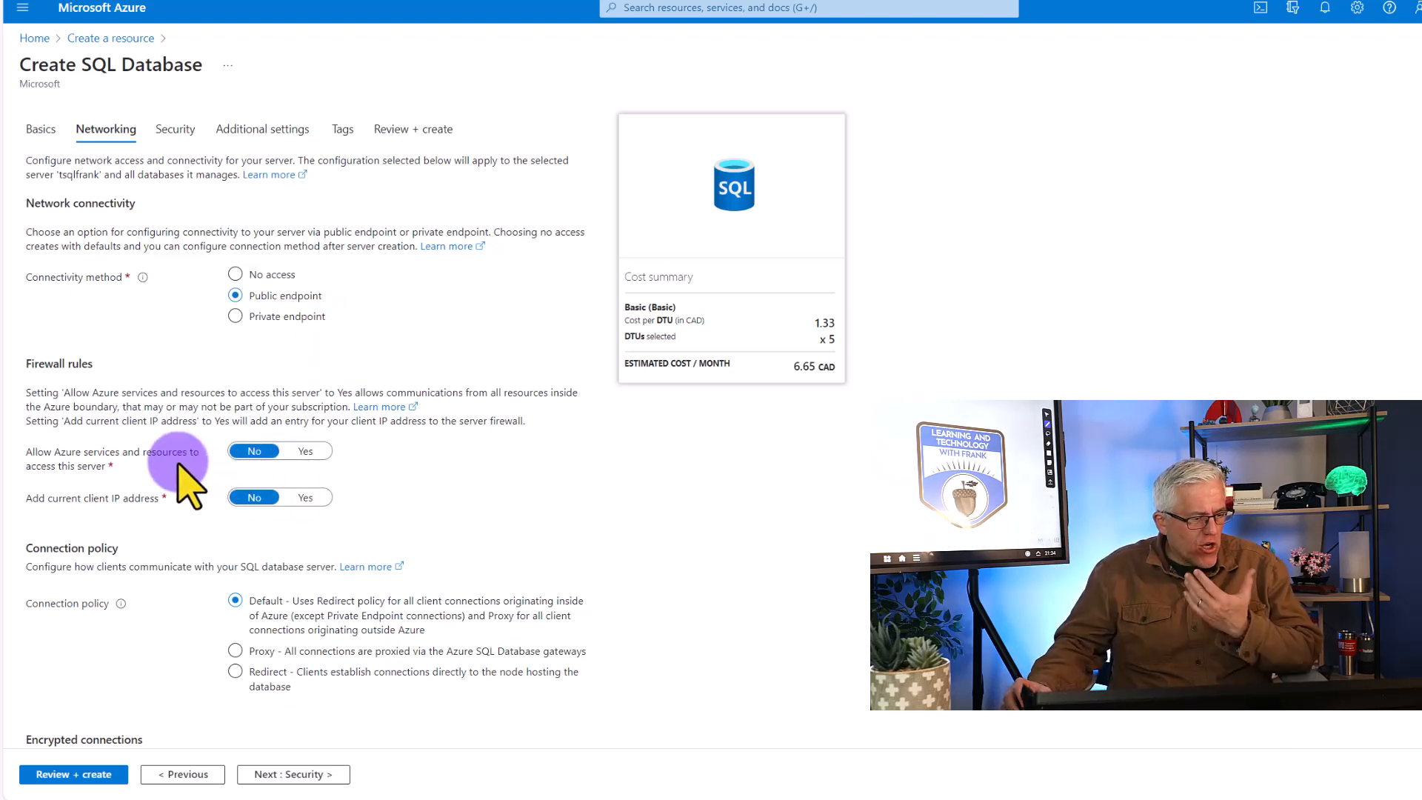
left_click(299, 453)
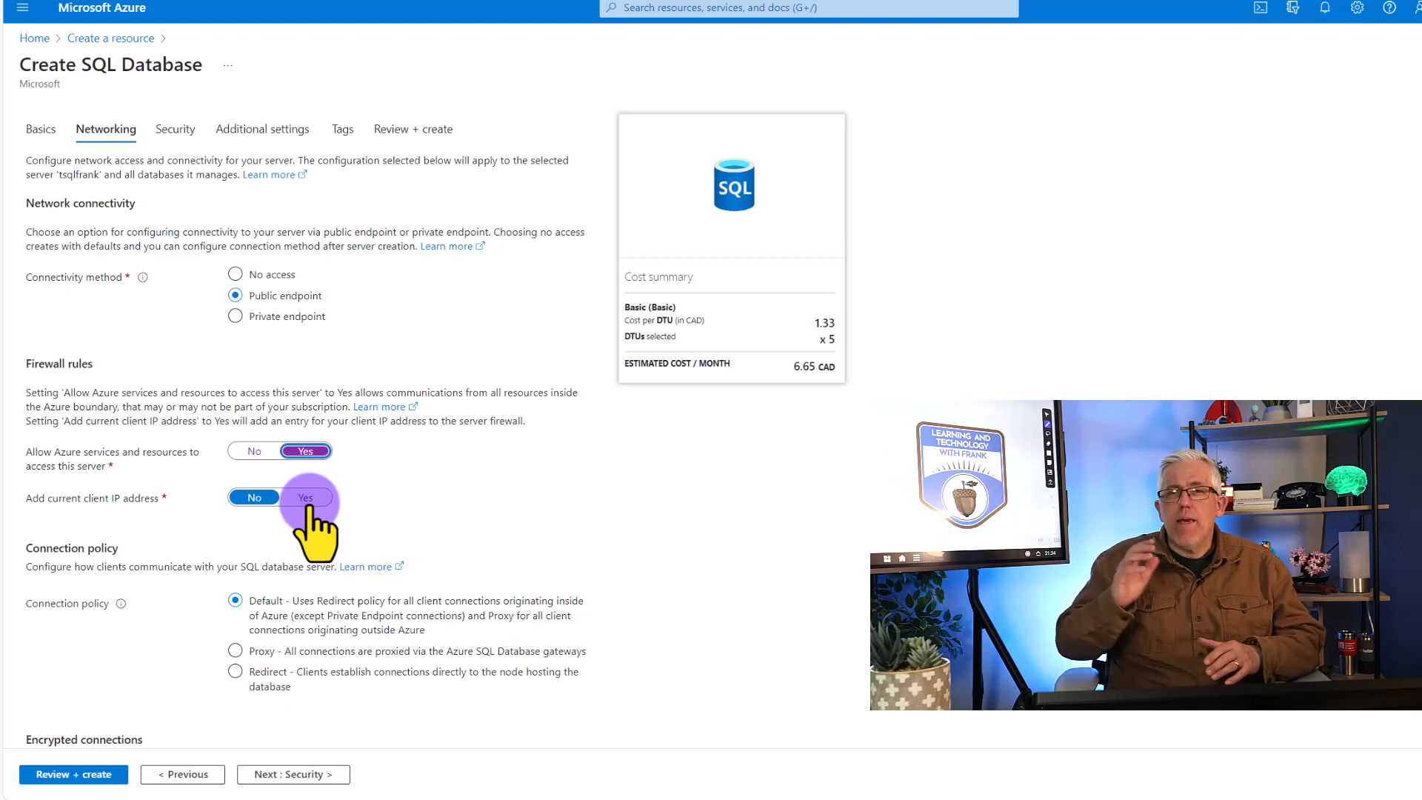
Add the current client IP address to the server's firewall rules and continue to the security settings
left_click(308, 499)
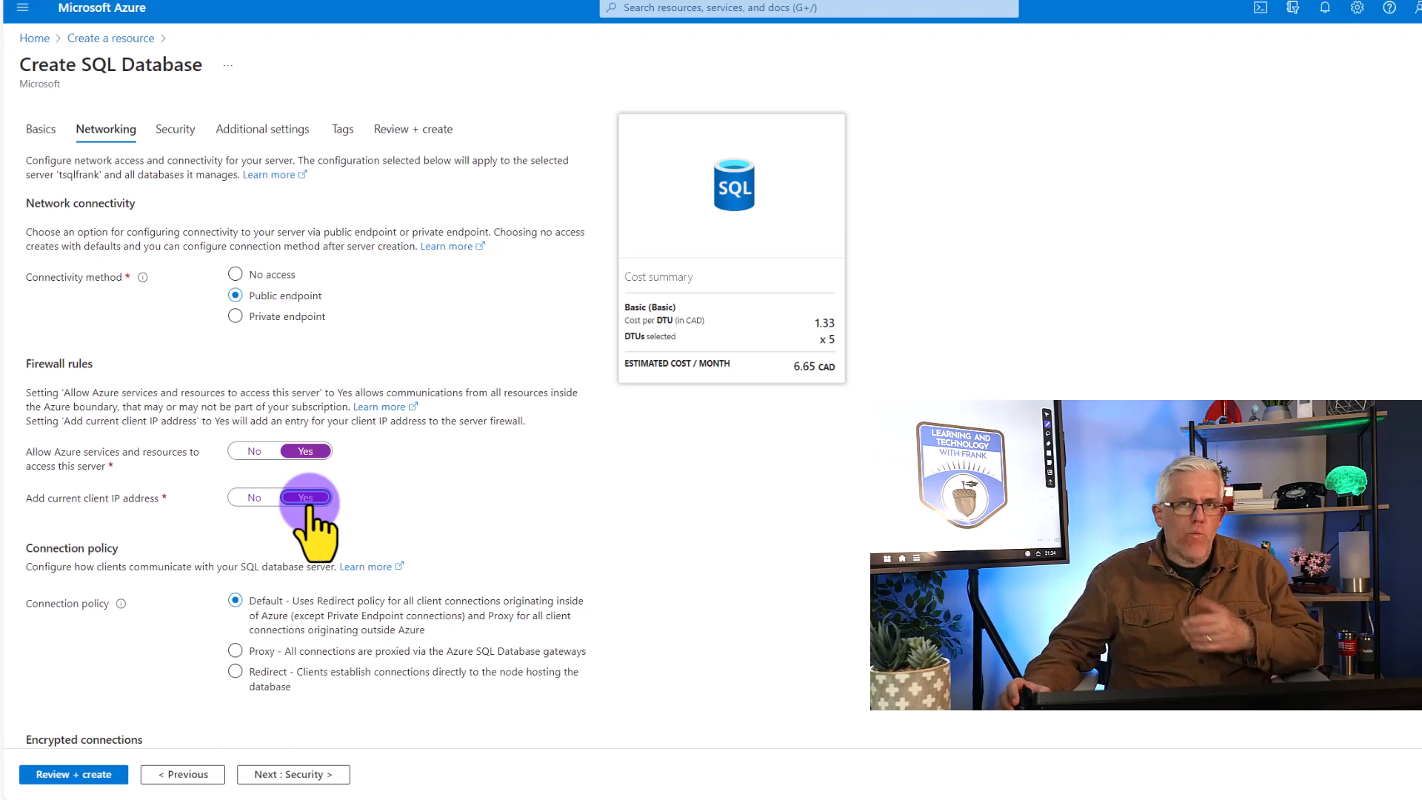
left_click(366, 671)
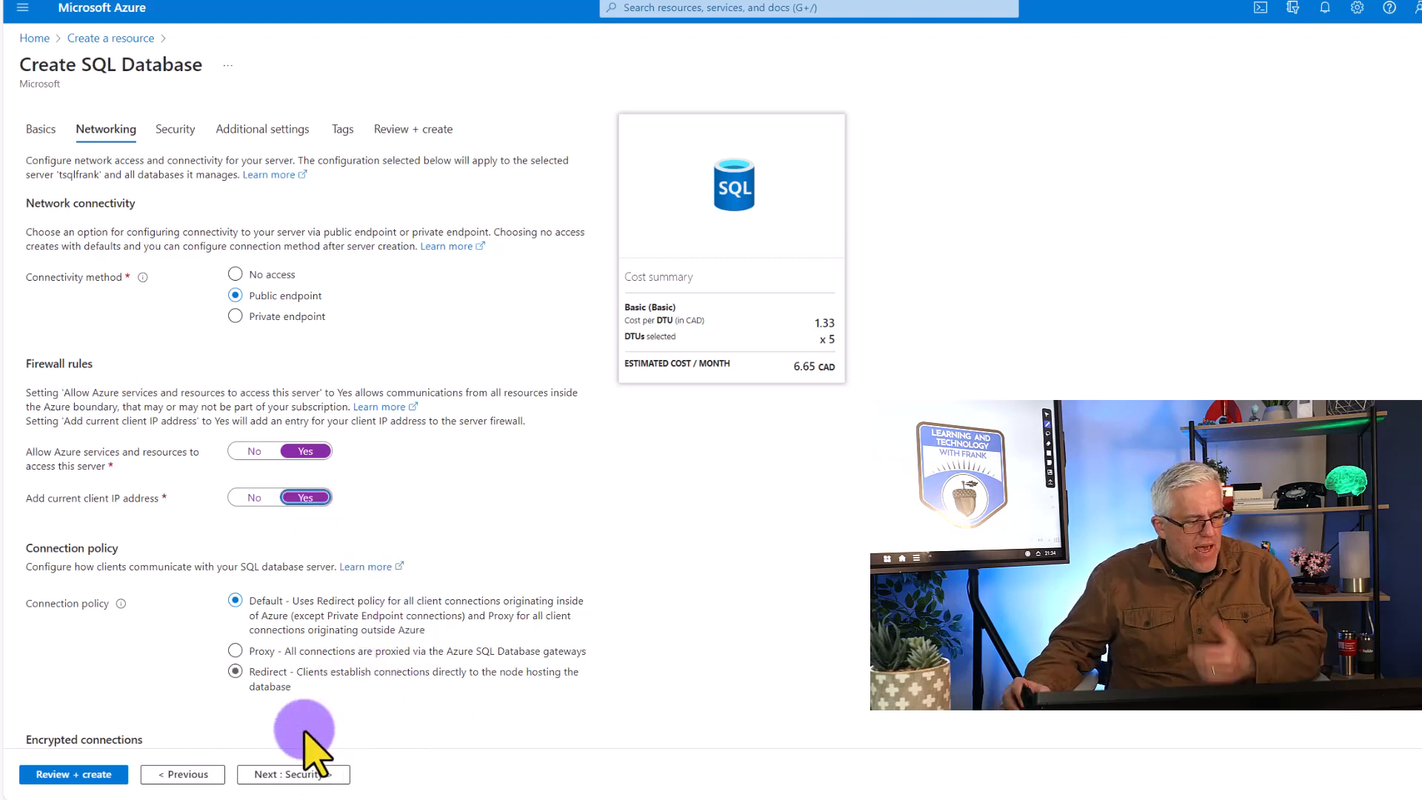
left_click(300, 772)
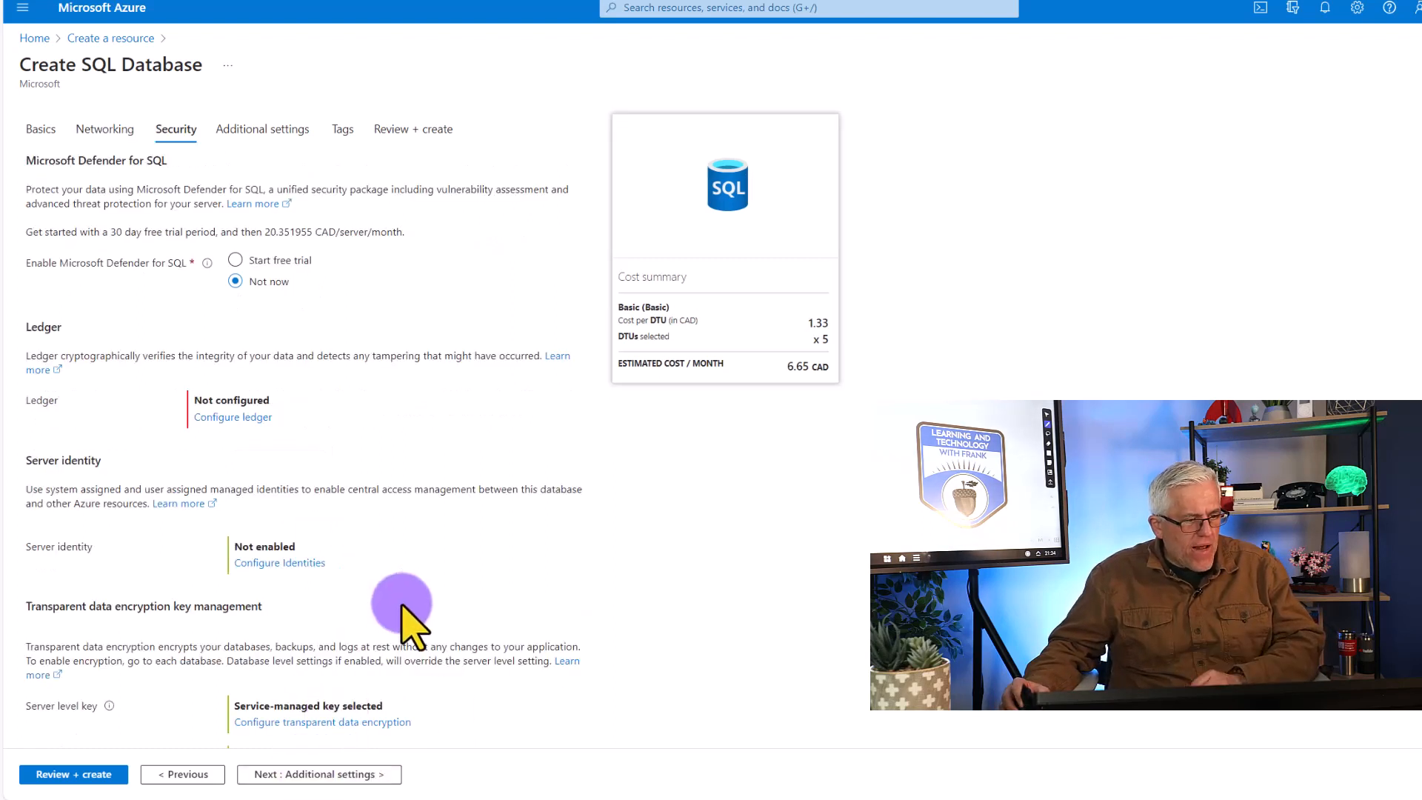
left_click(169, 772)
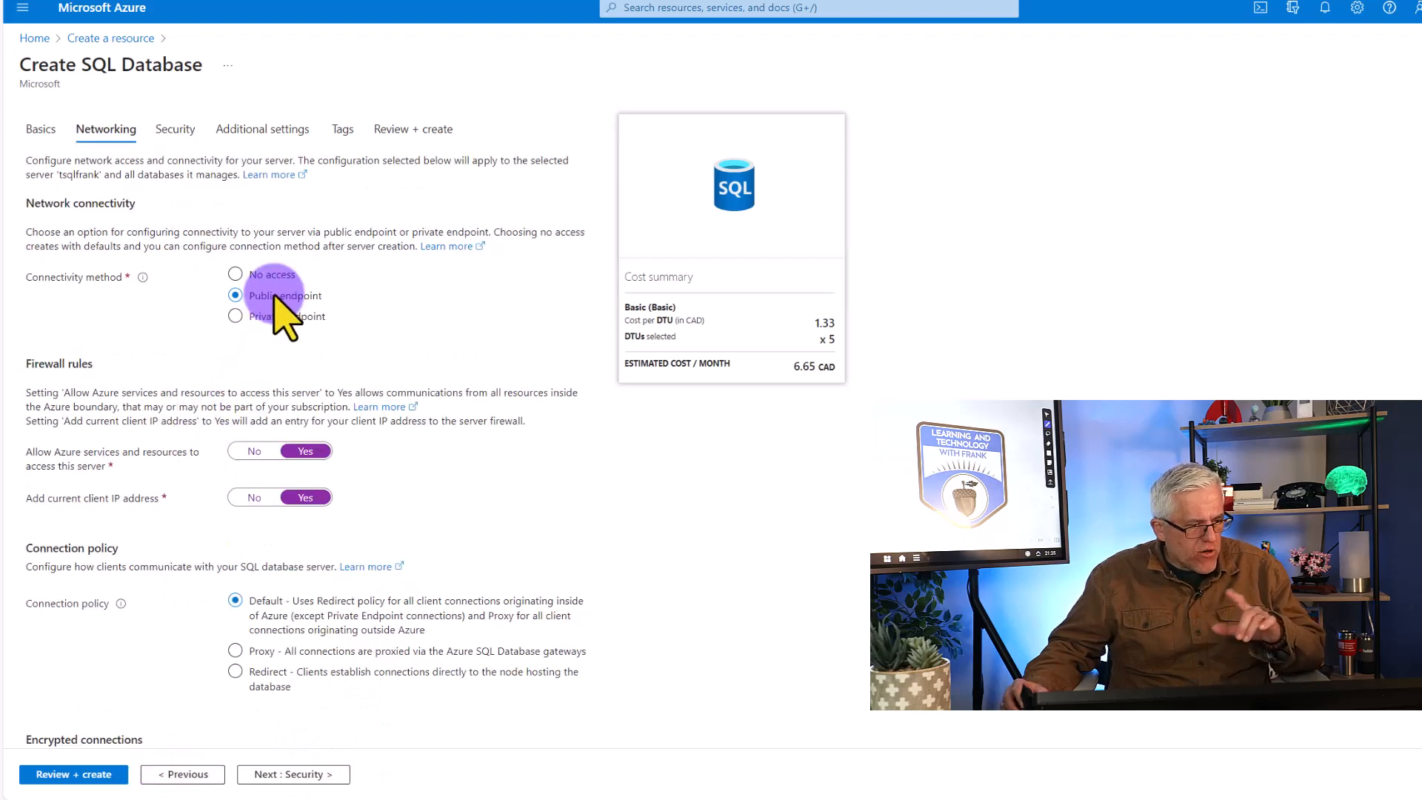
left_click(300, 774)
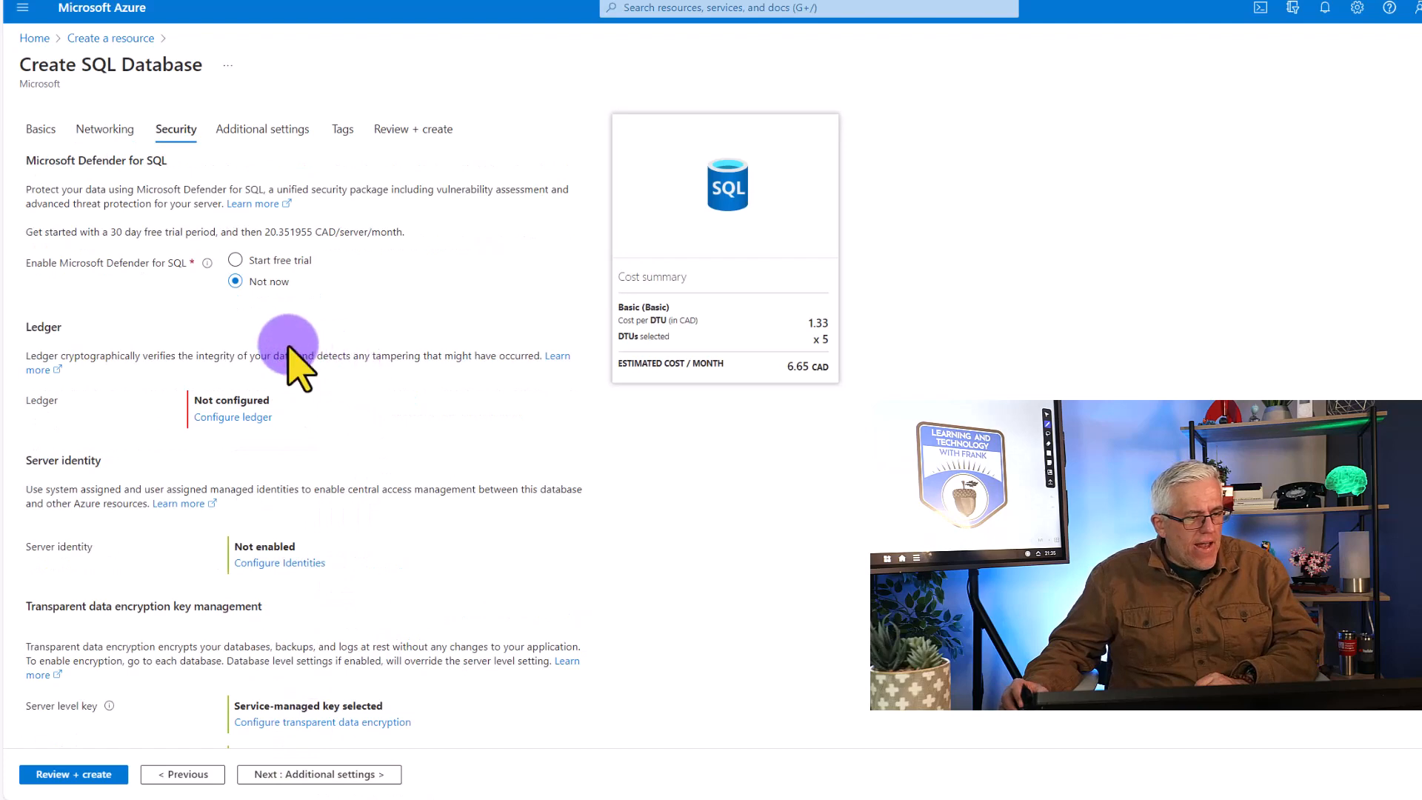
Keep the default security, additional settings and tags, and proceed to the final review of the database configuration
scroll(296, 437, "down", 1)
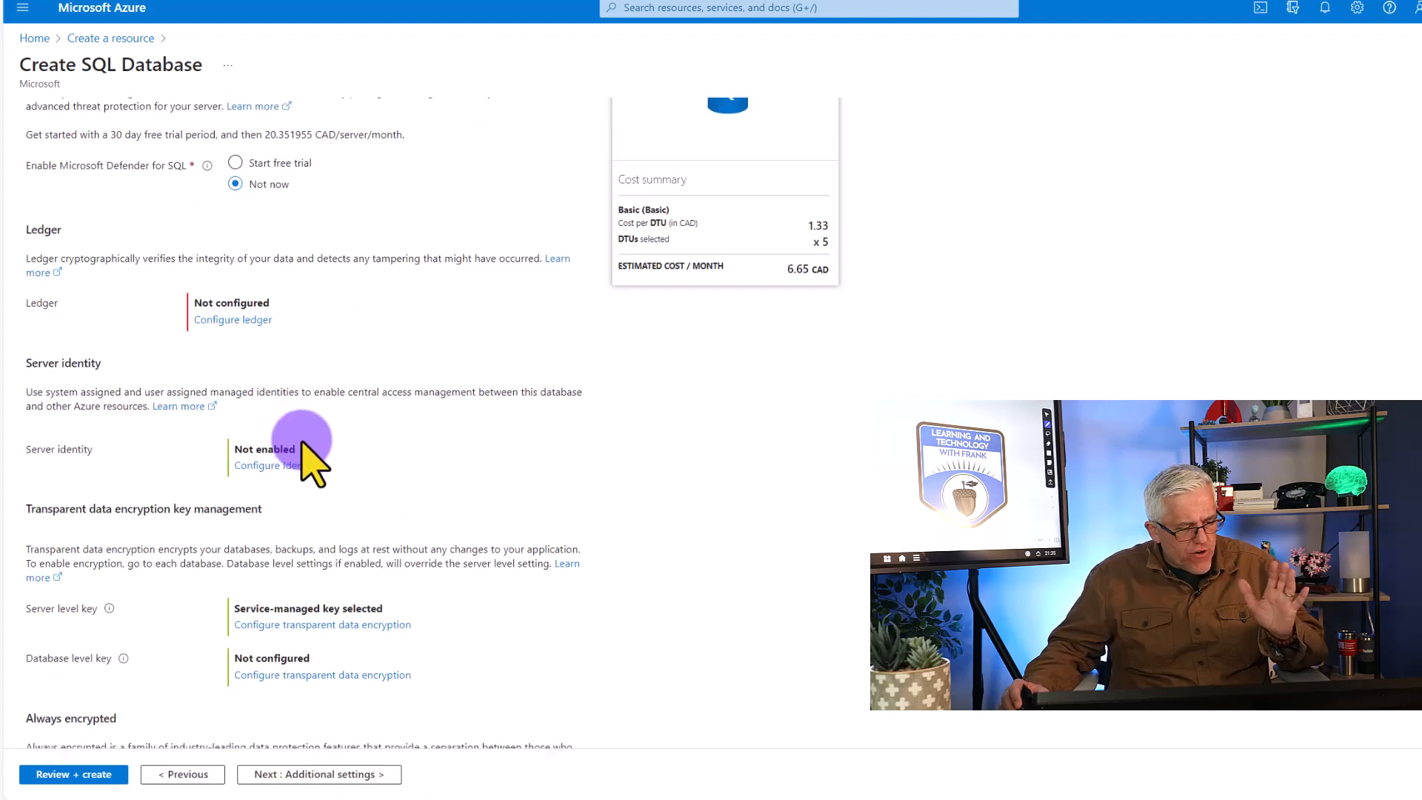
scroll(303, 444, "down", 1)
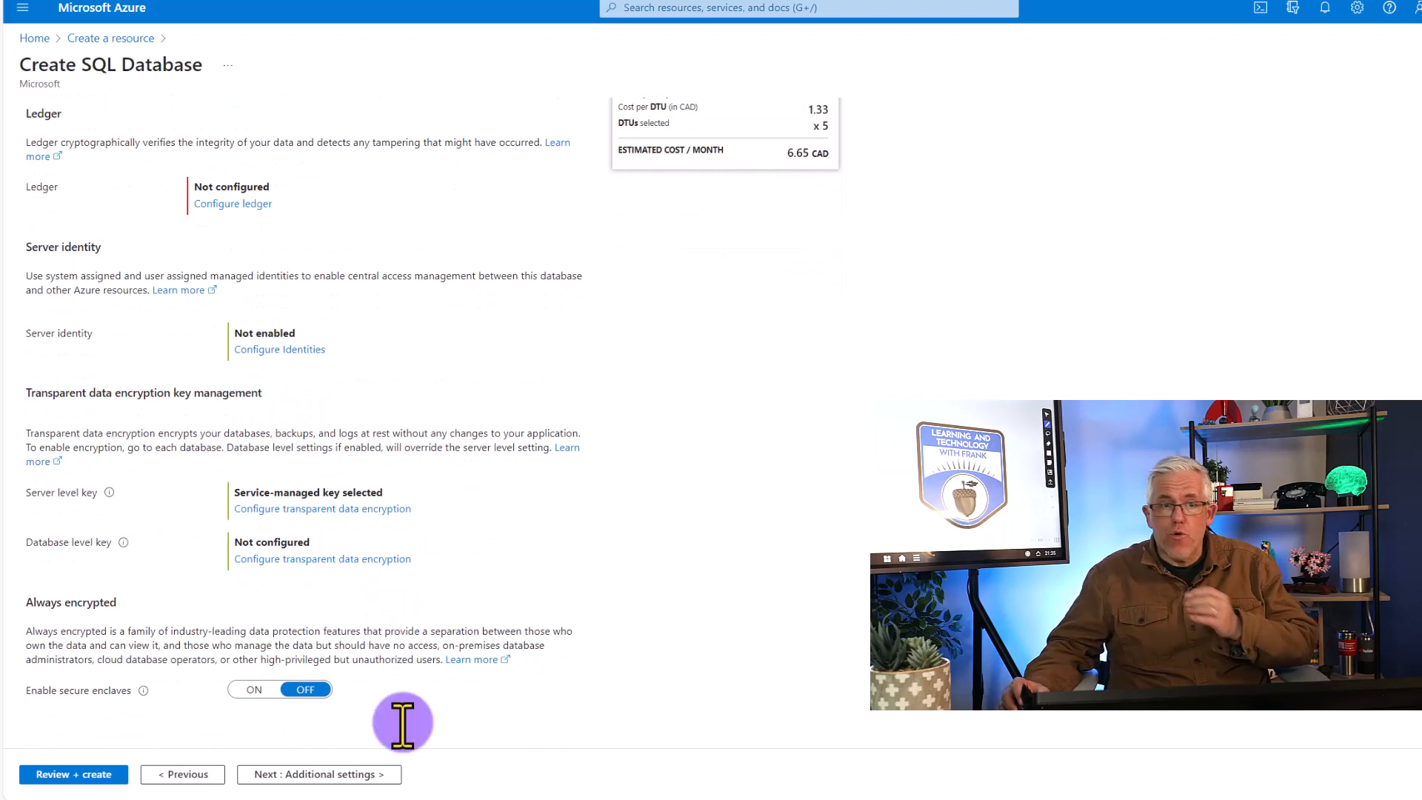
left_click(372, 775)
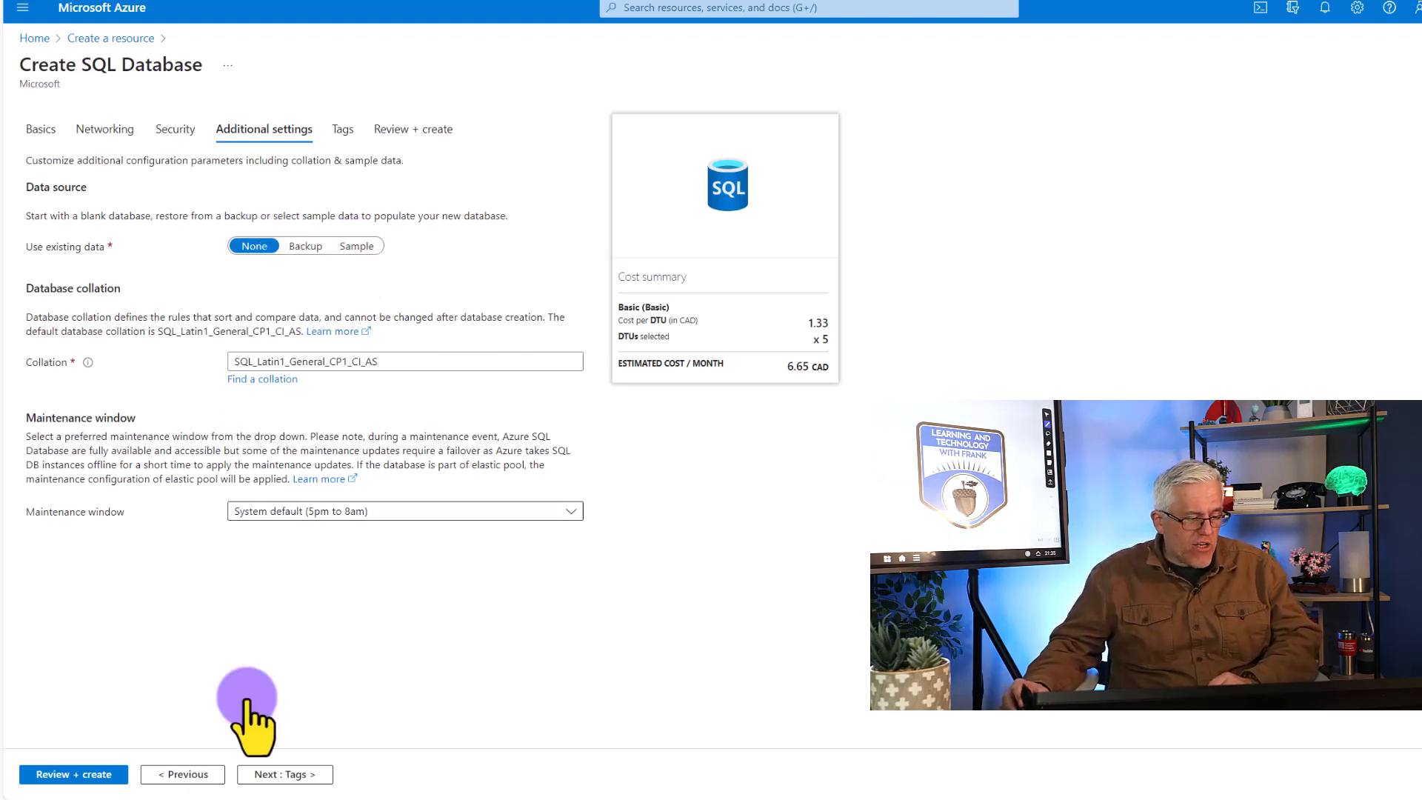
left_click(274, 774)
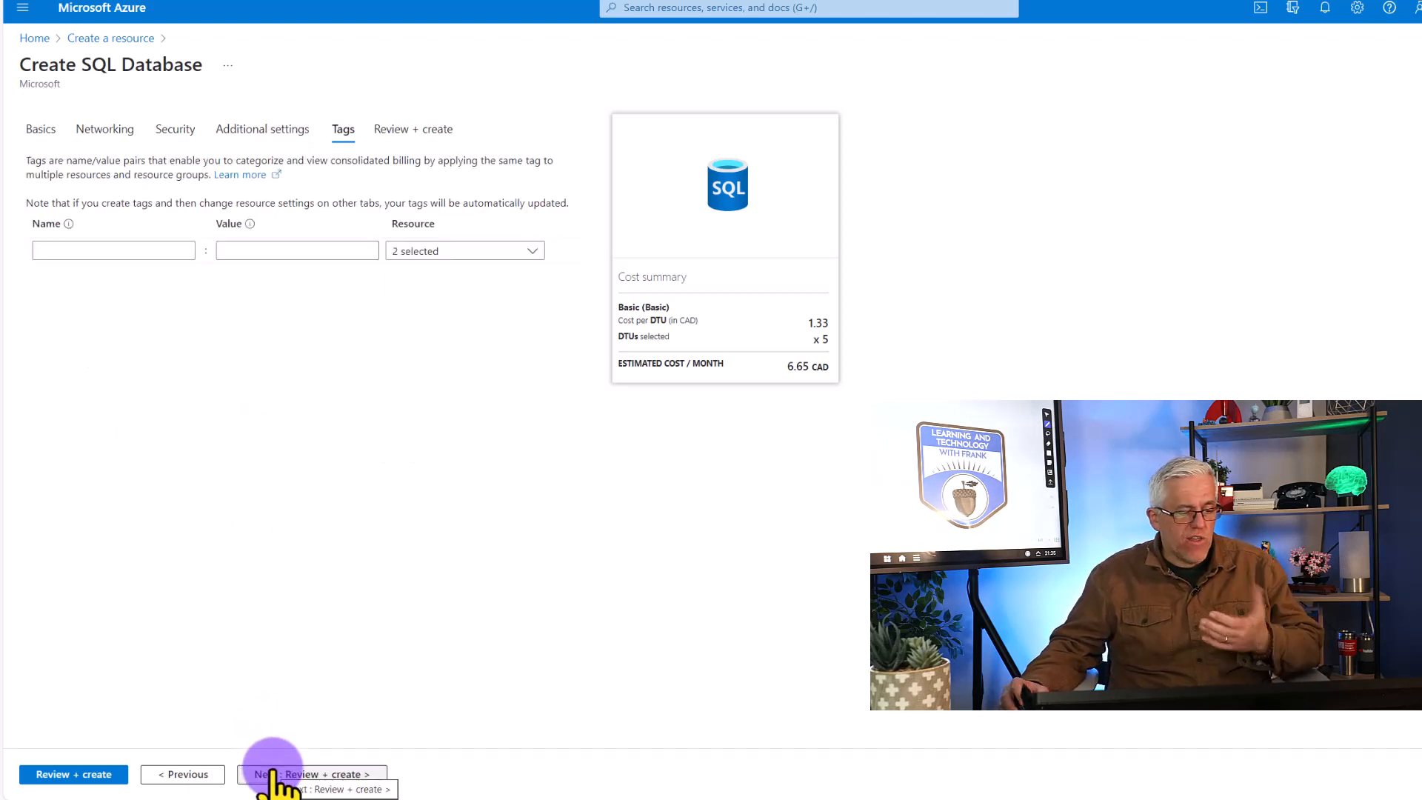
left_click(321, 774)
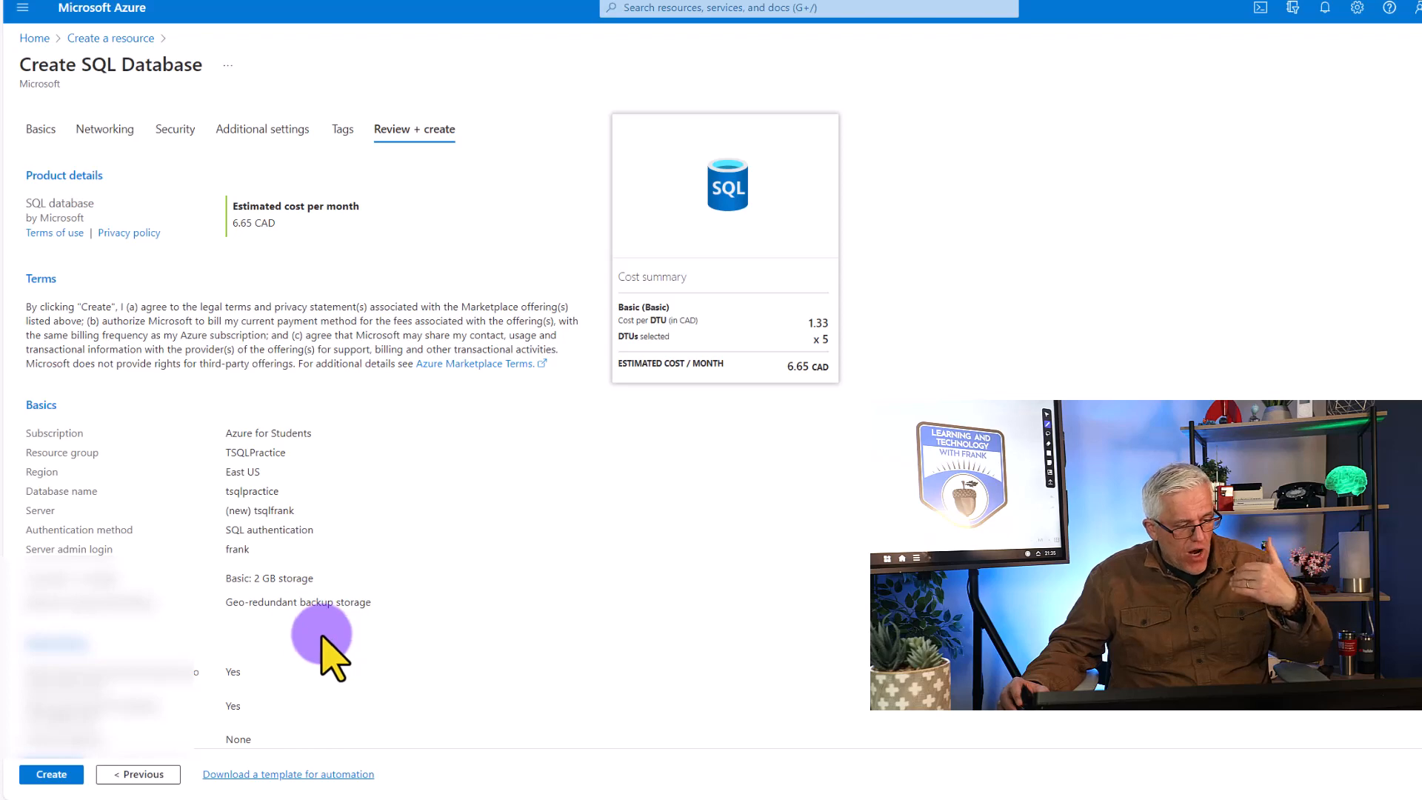
Check the configuration summary, create the SQL database and open the deployed resource
scroll(300, 600, "down", 3)
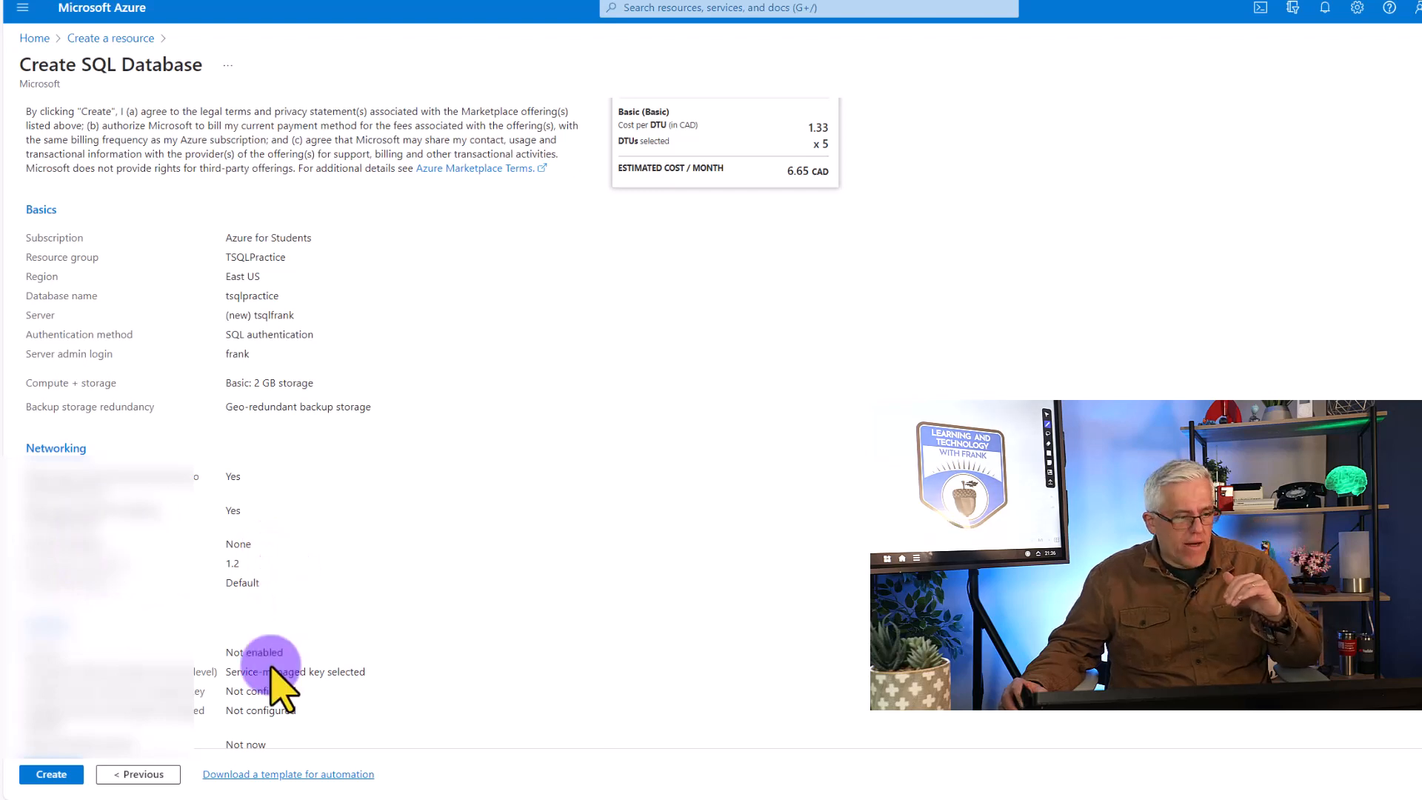
left_click(51, 774)
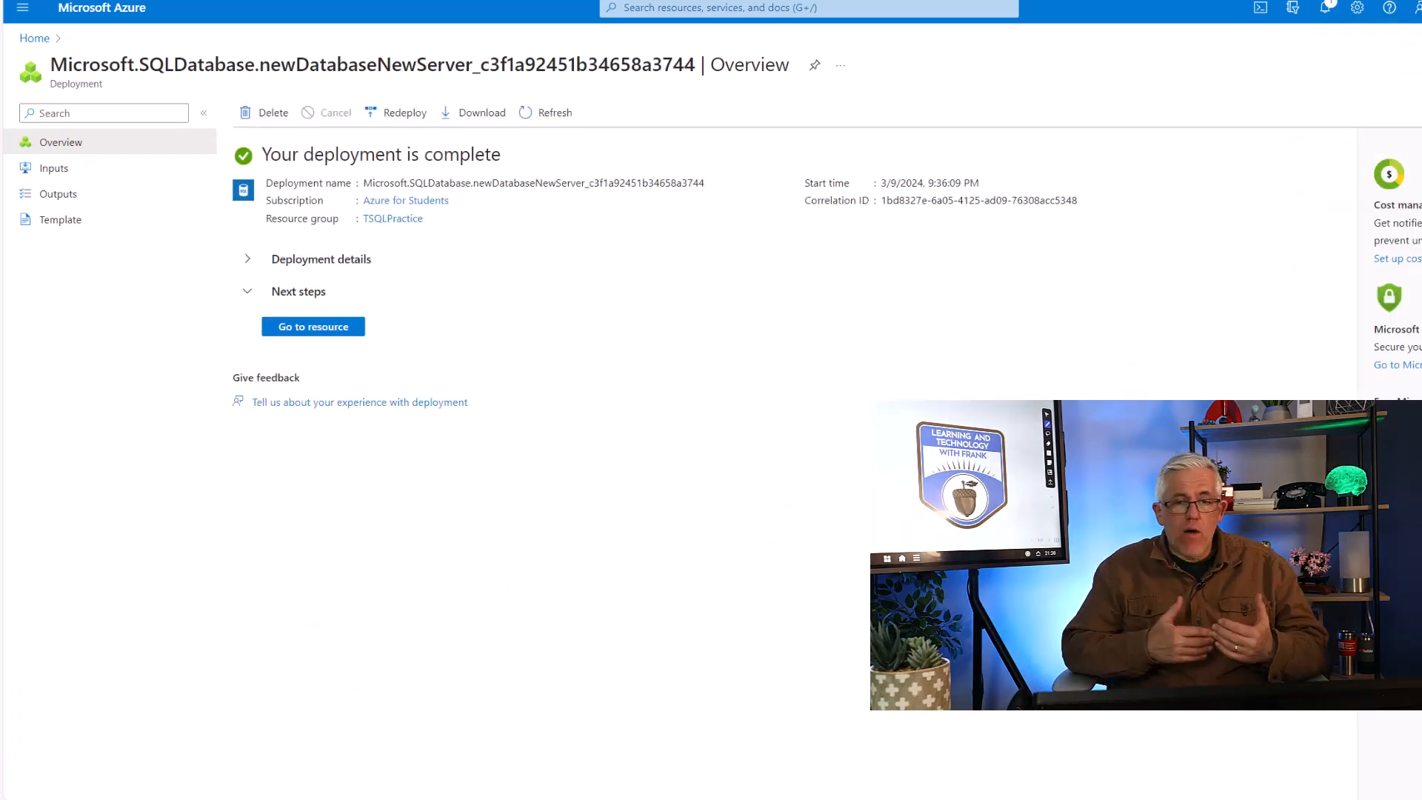
left_click(285, 327)
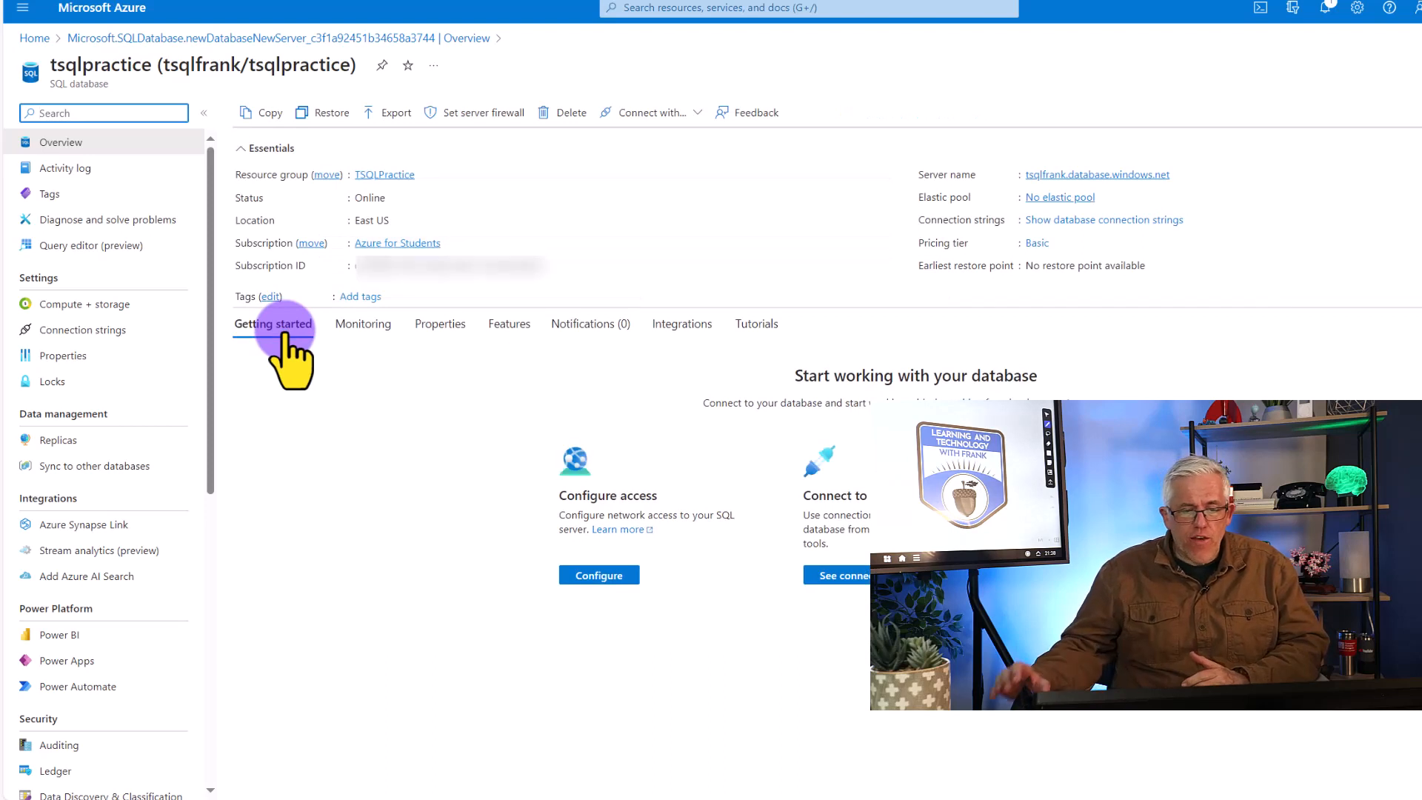
Copy the tsqlpractice database's server name and paste it as the server name in SQL Server Management Studio's connection dialog
mouse_move(1048, 180)
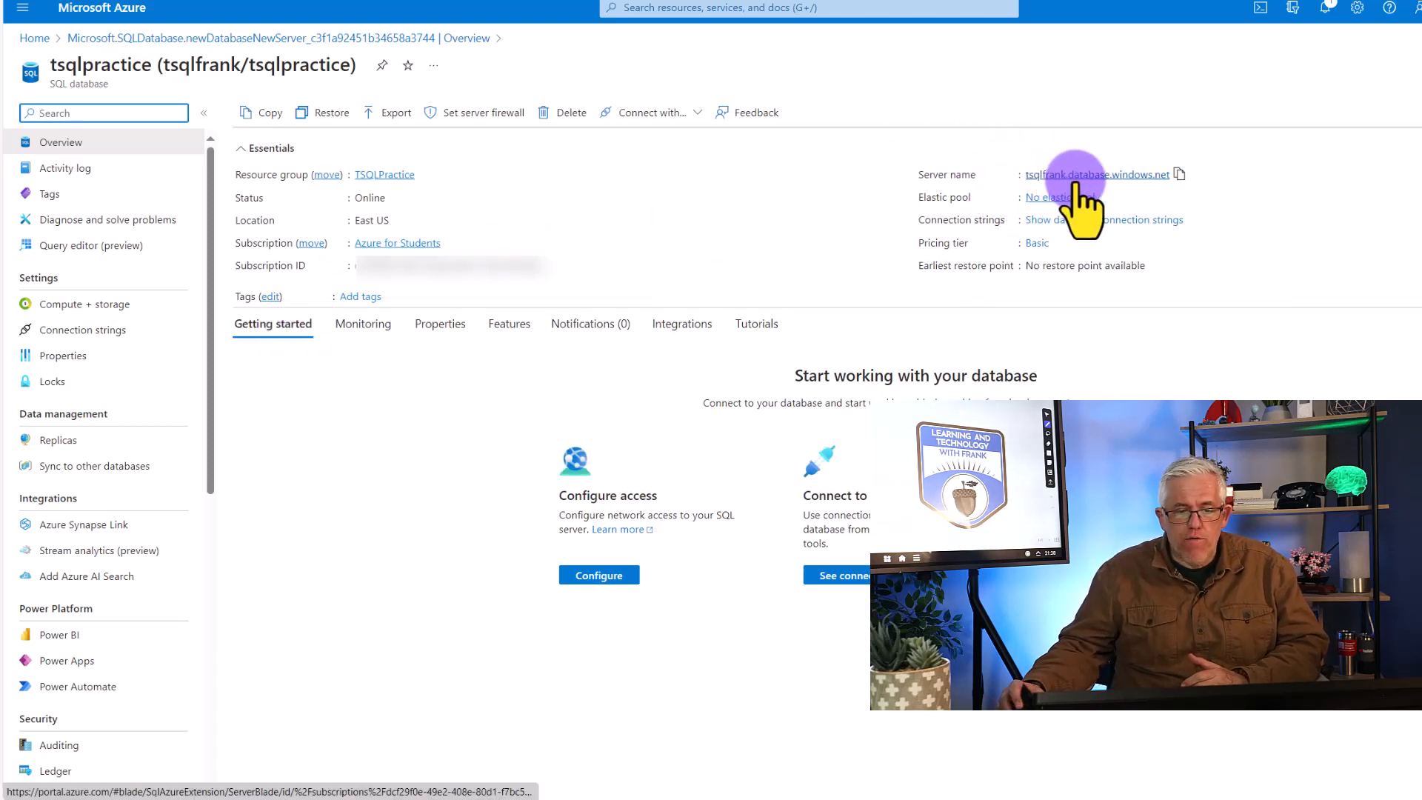
left_click(1179, 174)
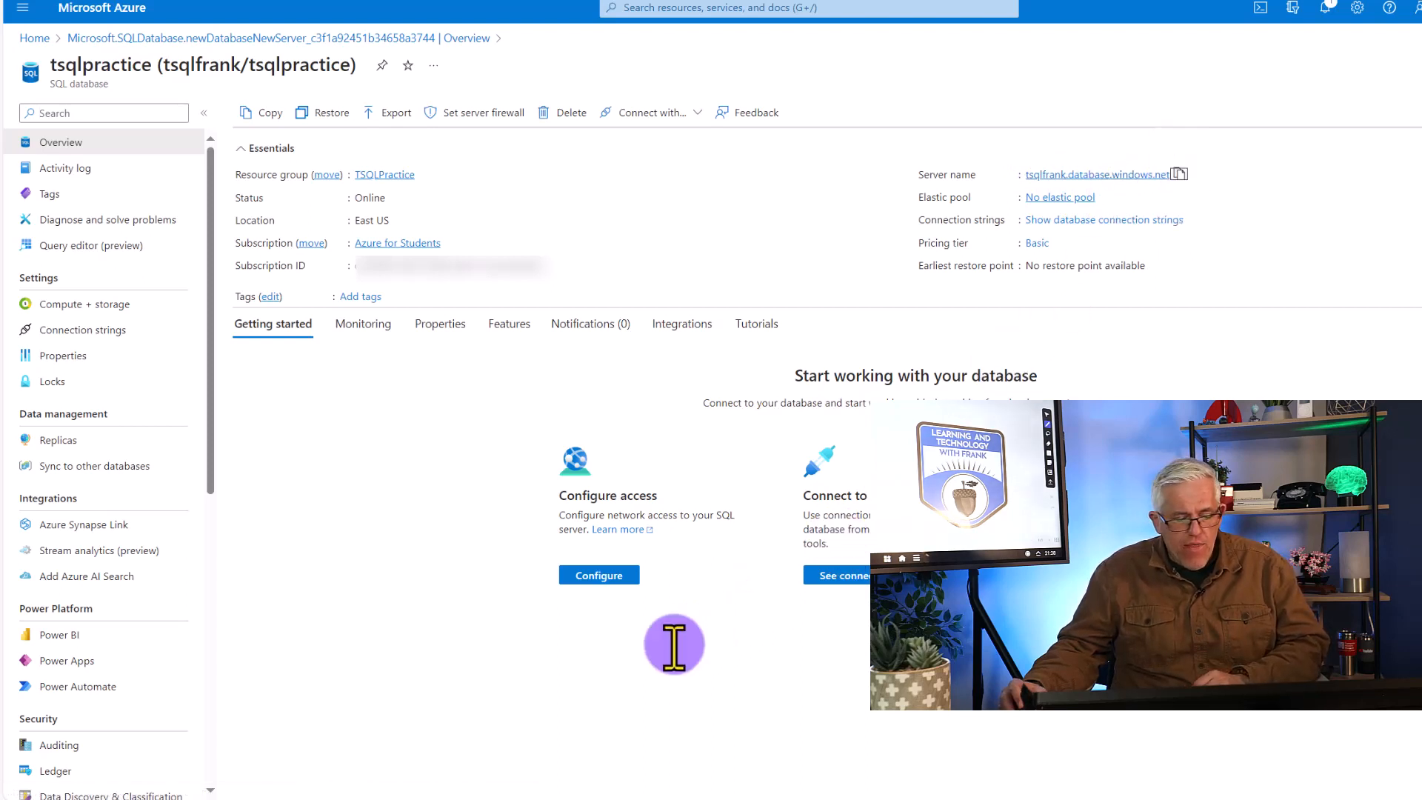
left_click(619, 799)
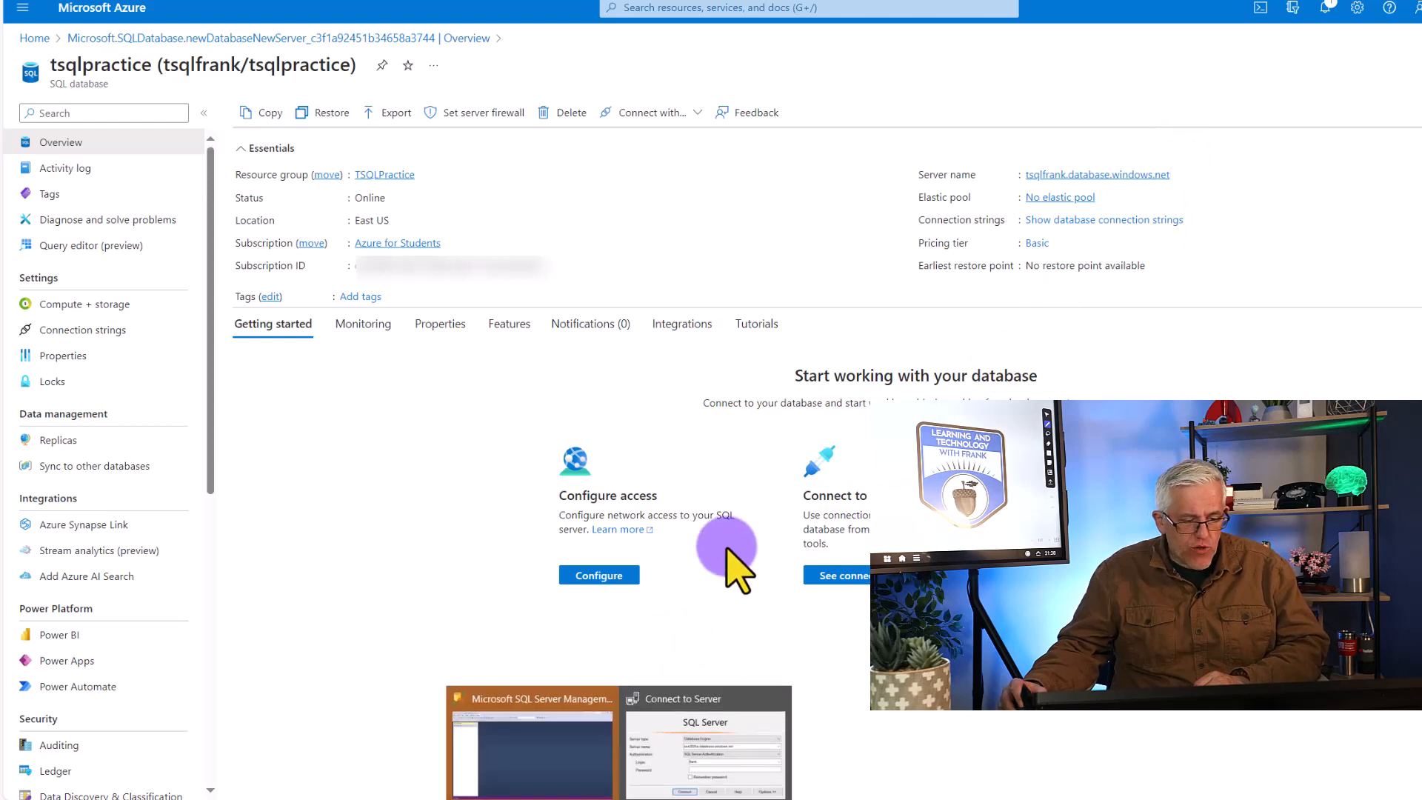
mouse_move(631, 792)
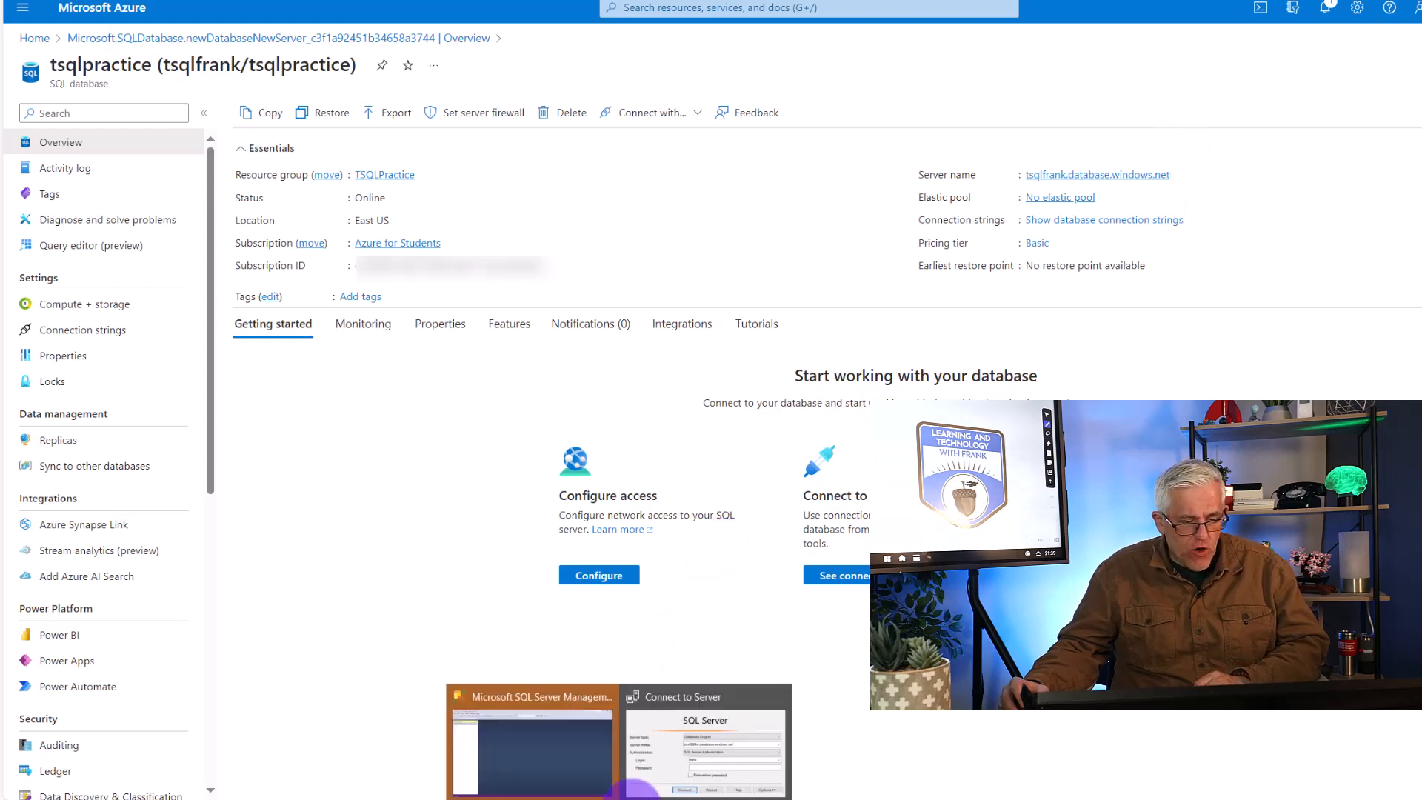
left_click(671, 766)
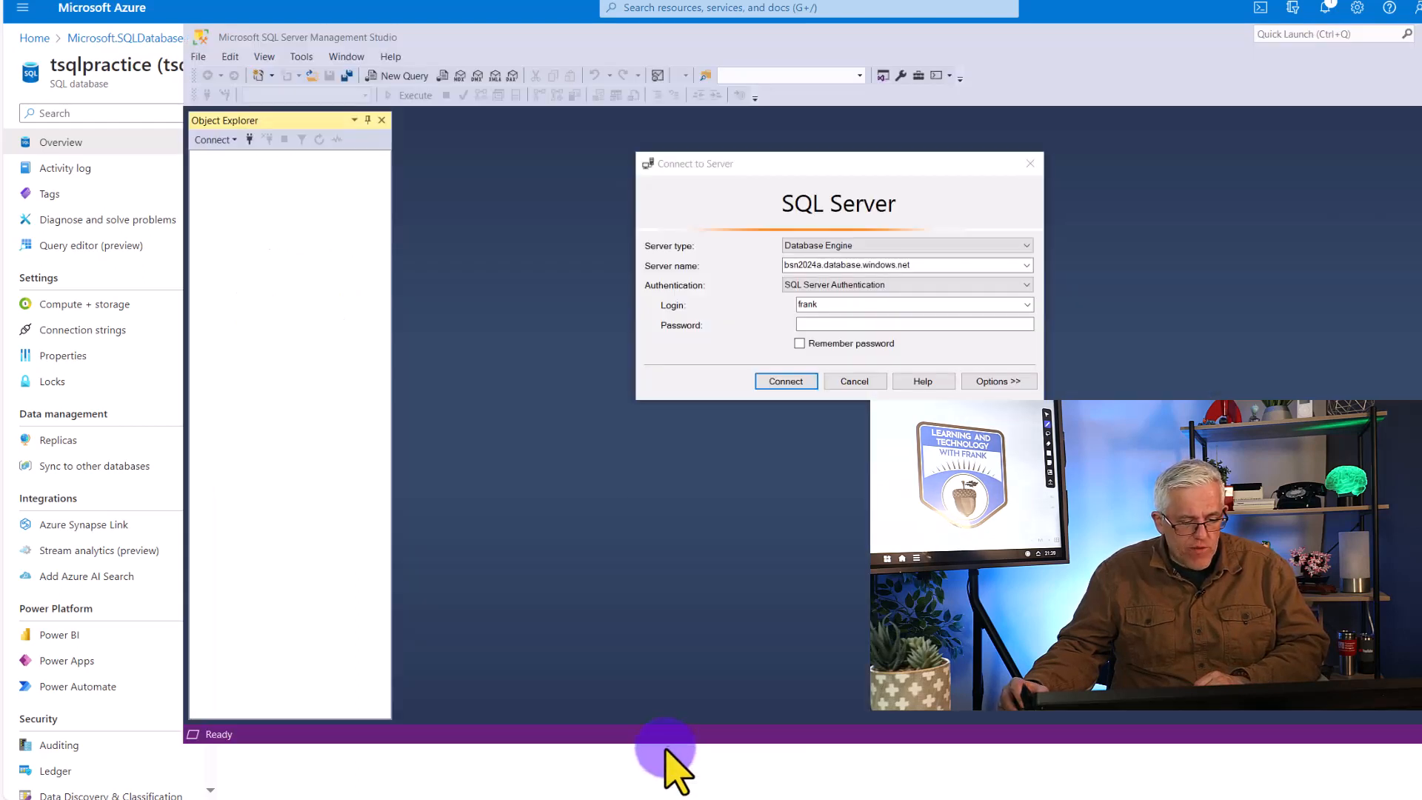
right_click(870, 265)
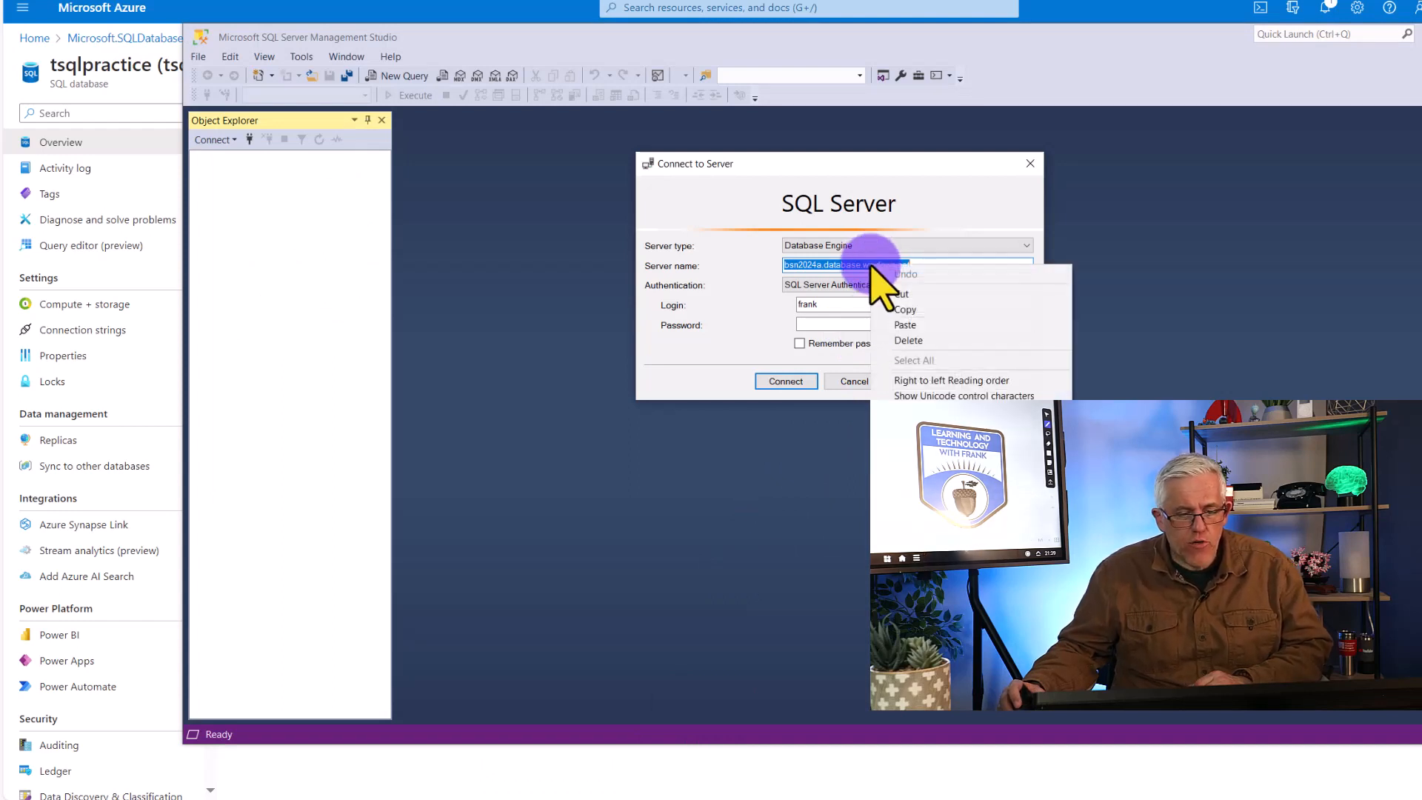
left_click(938, 326)
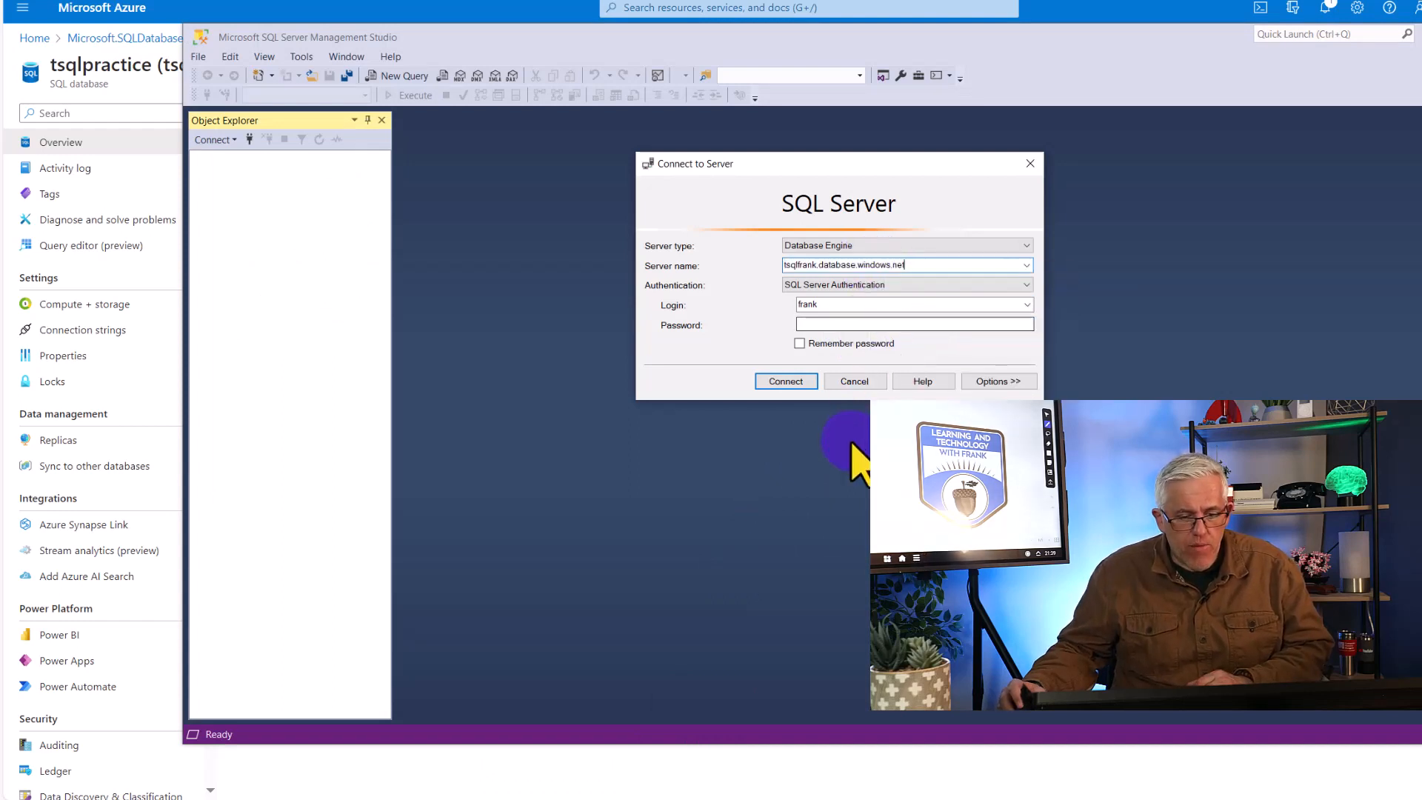
Choose SQL Server Authentication, enter the server admin login and password, and connect to the server
left_click(866, 284)
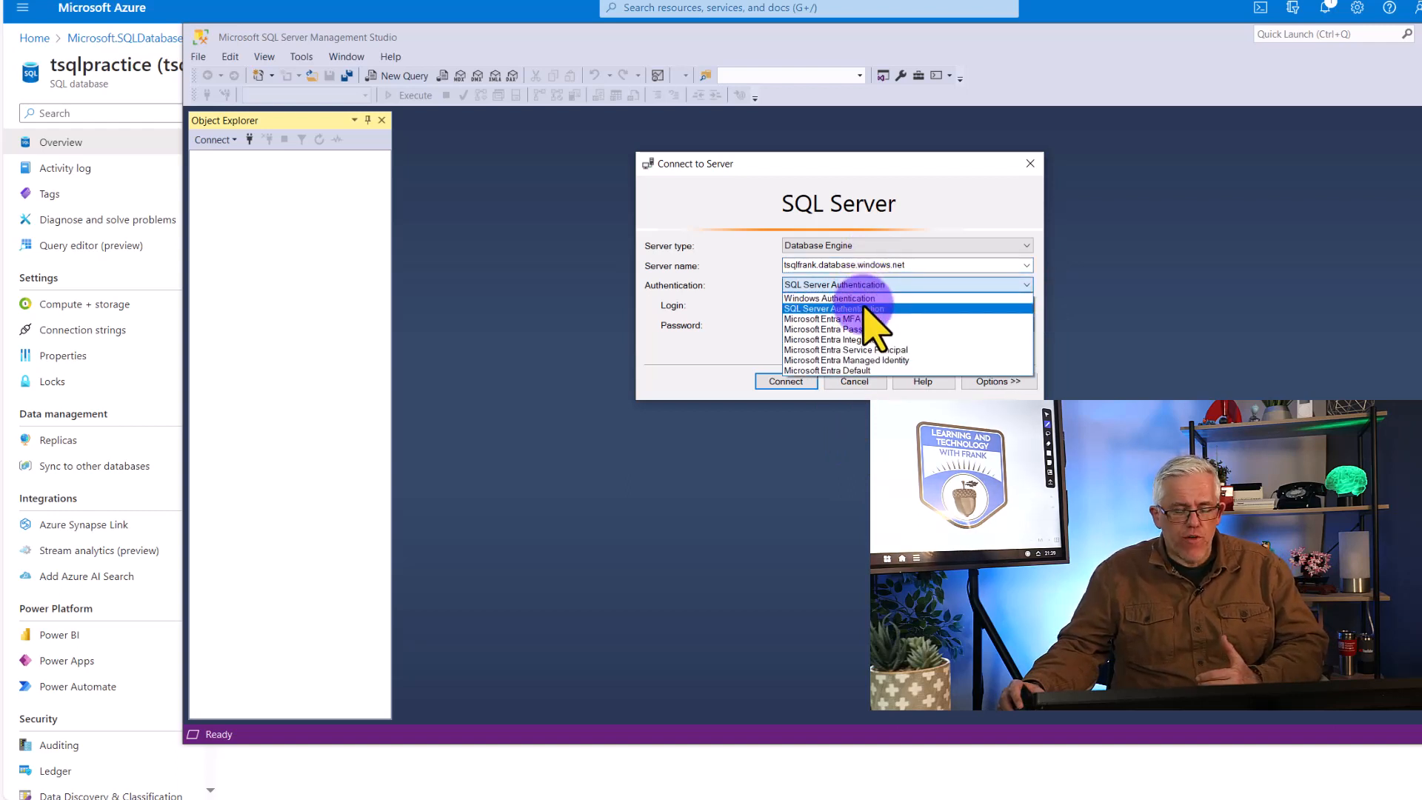
left_click(864, 308)
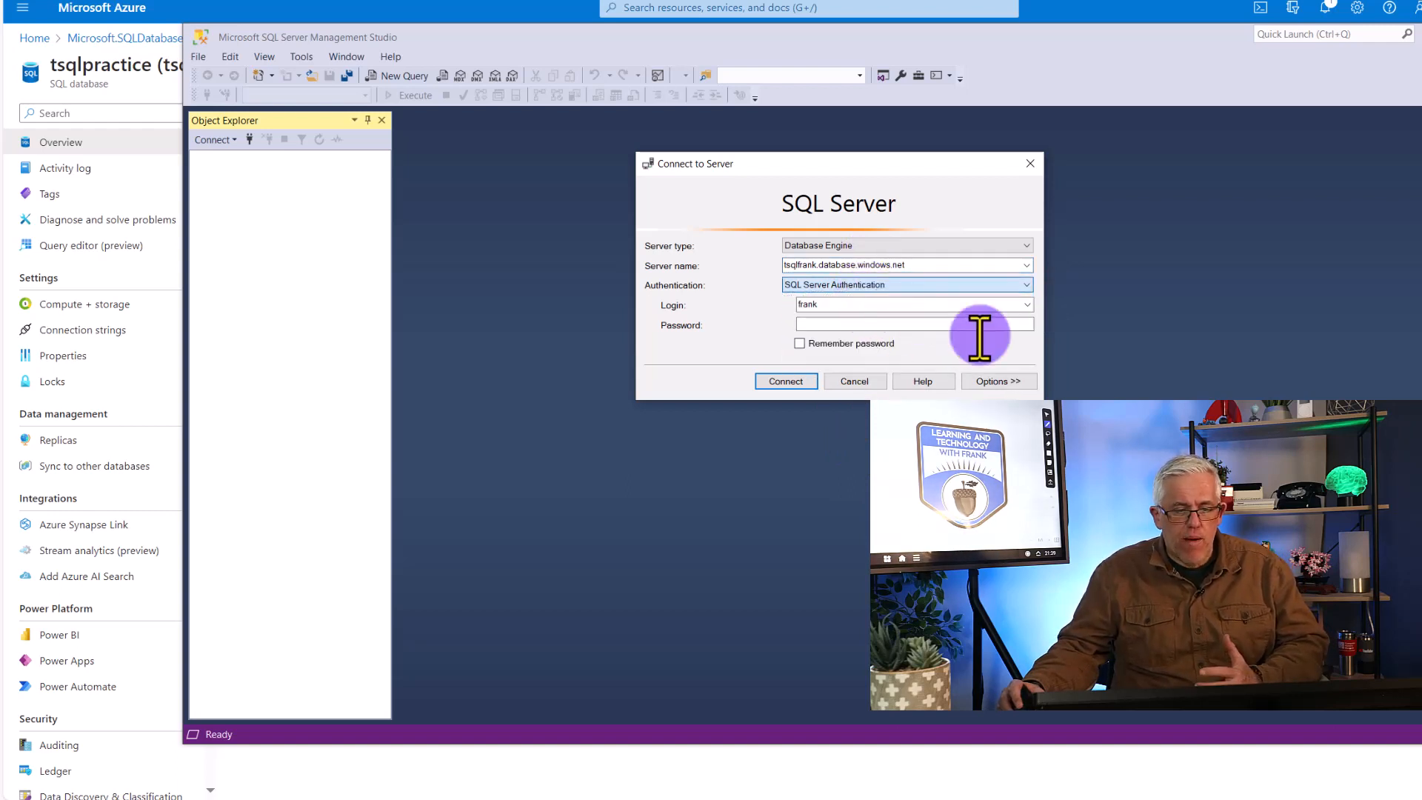
left_click(894, 306)
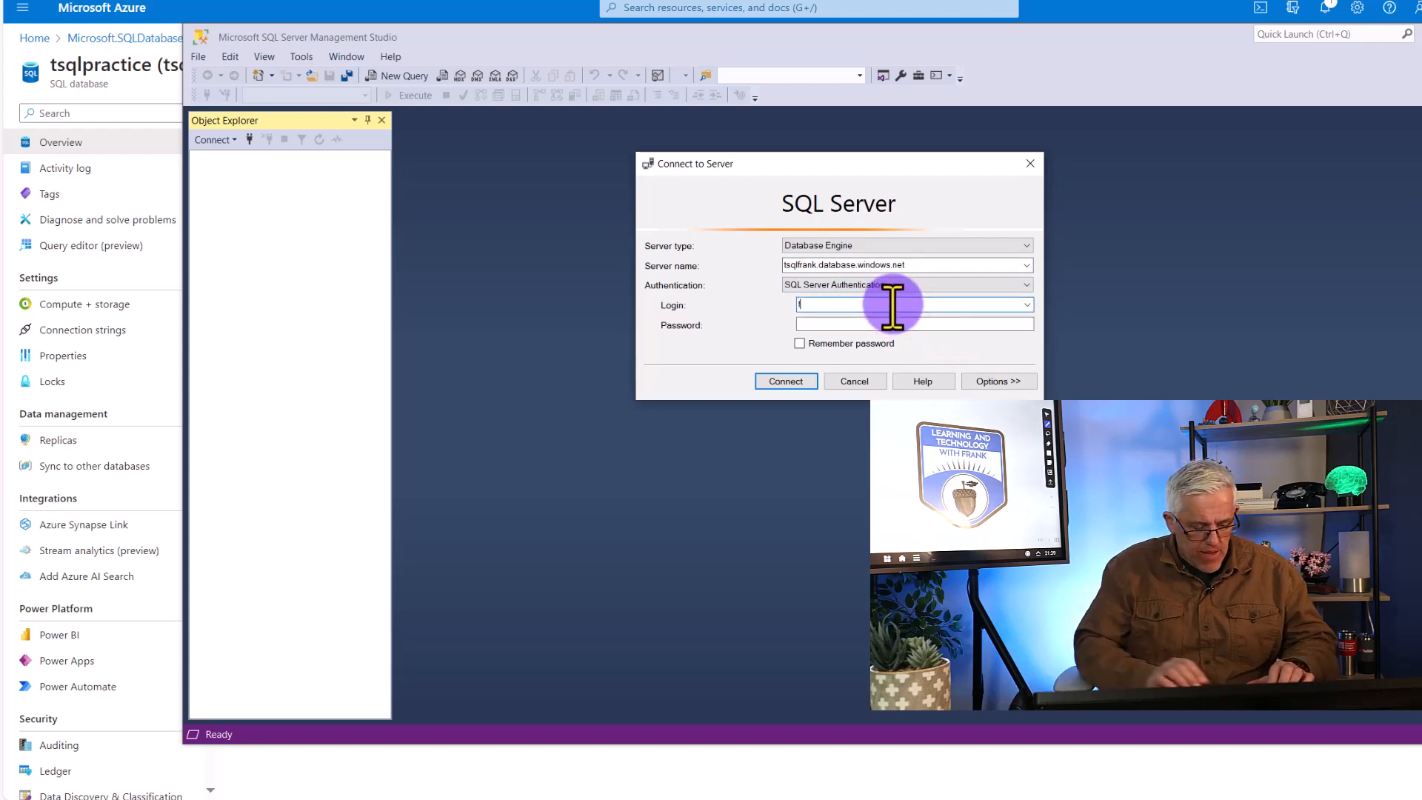
key("Tab")
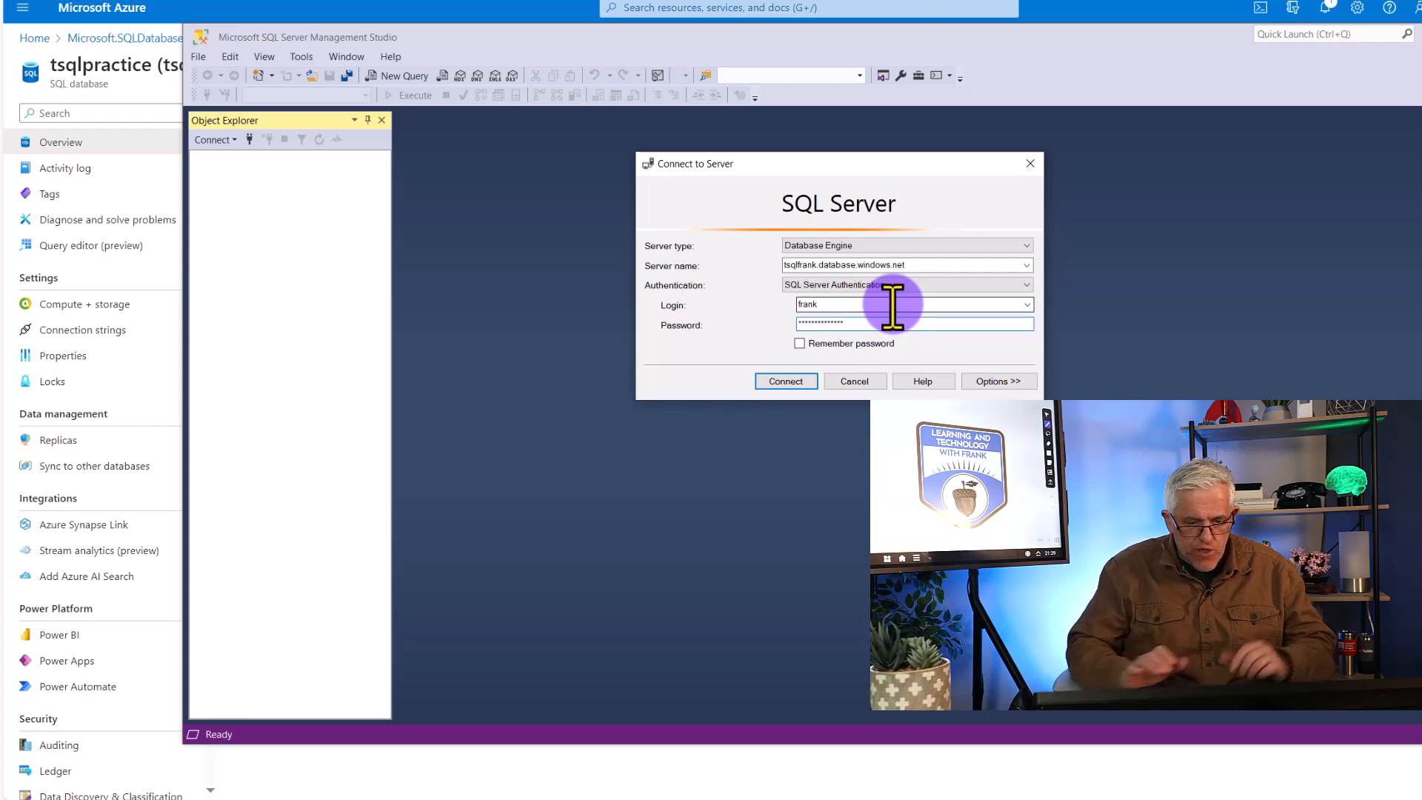
left_click(811, 380)
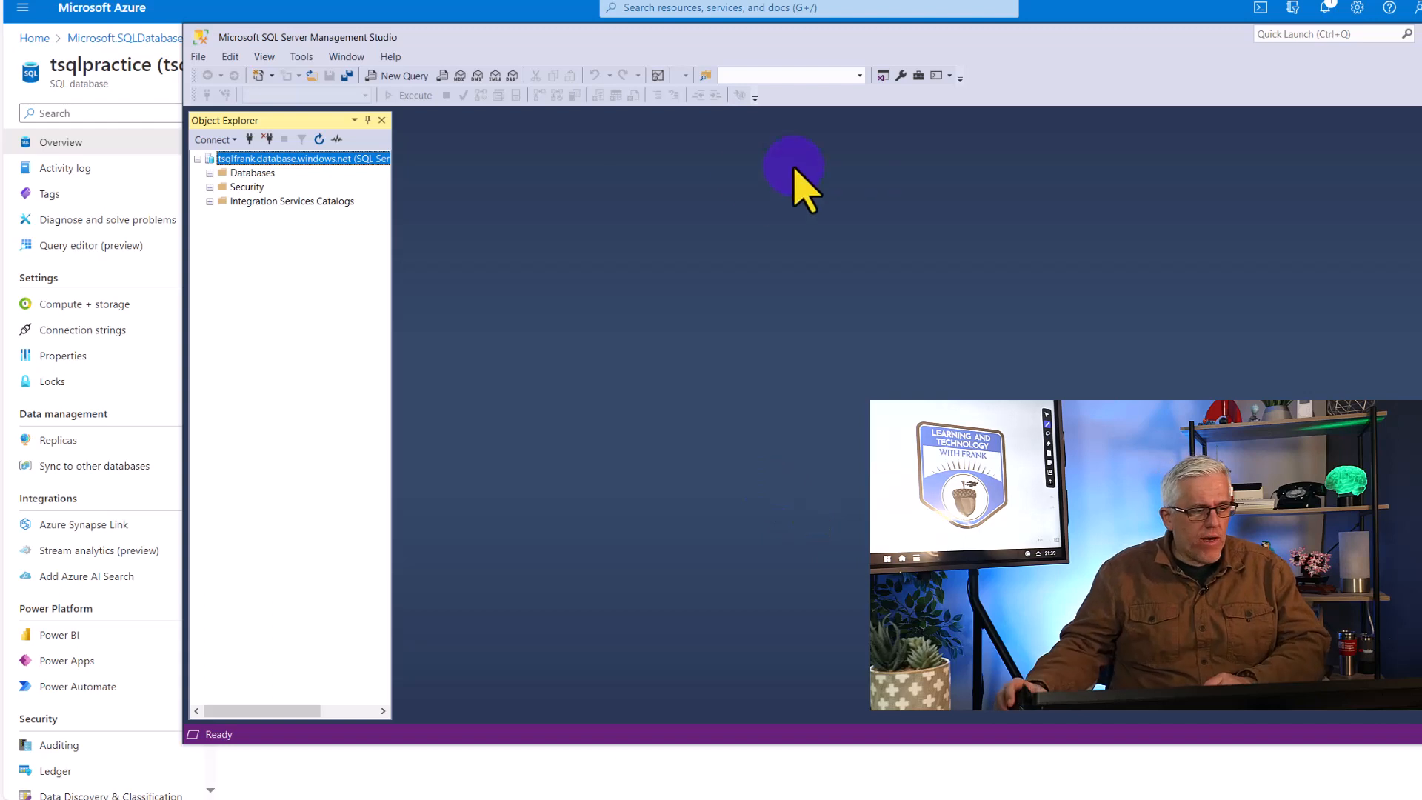
Select the tsqlpractice database under Databases and open the TSQLV6.sql script from the TSQLFundamentals20230119 folder
left_click(211, 174)
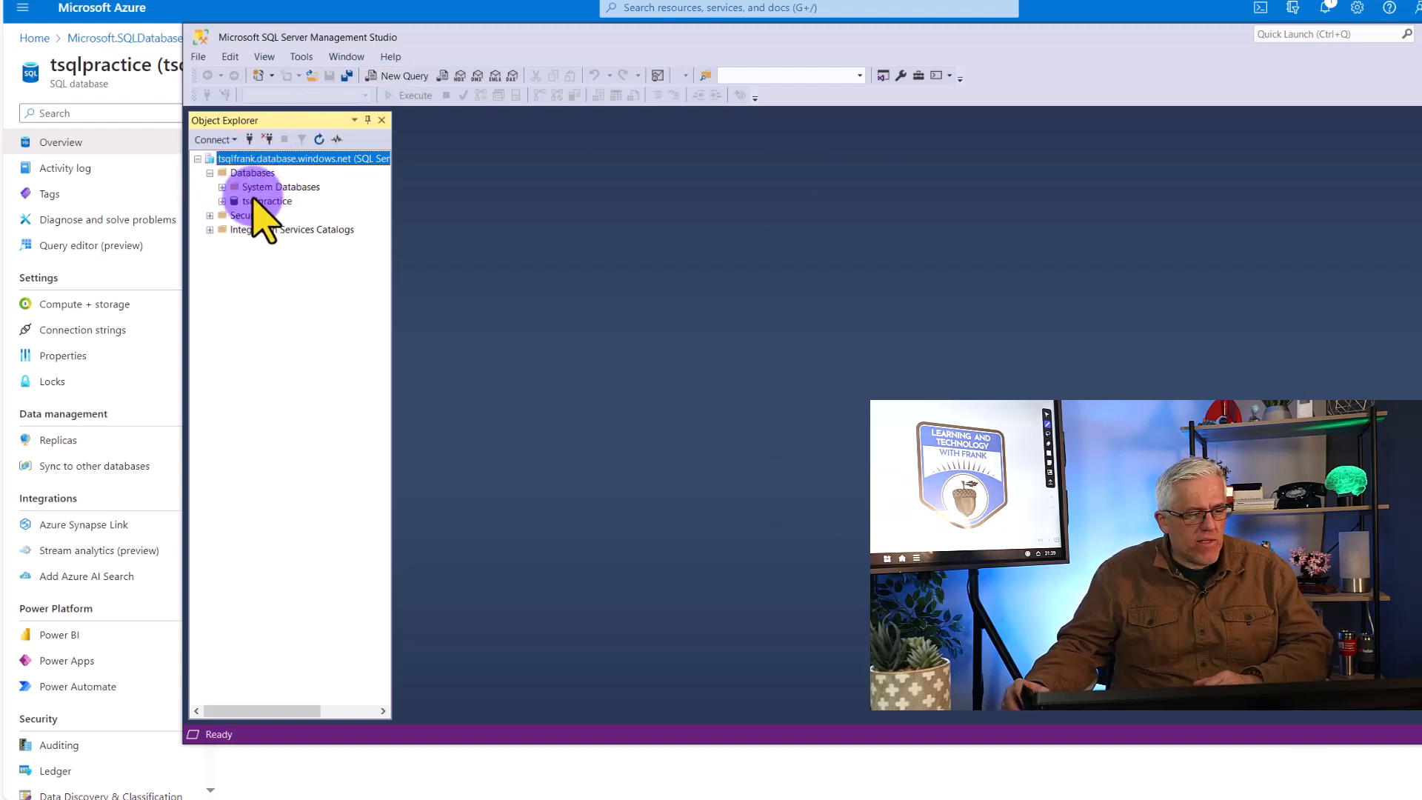
left_click(260, 203)
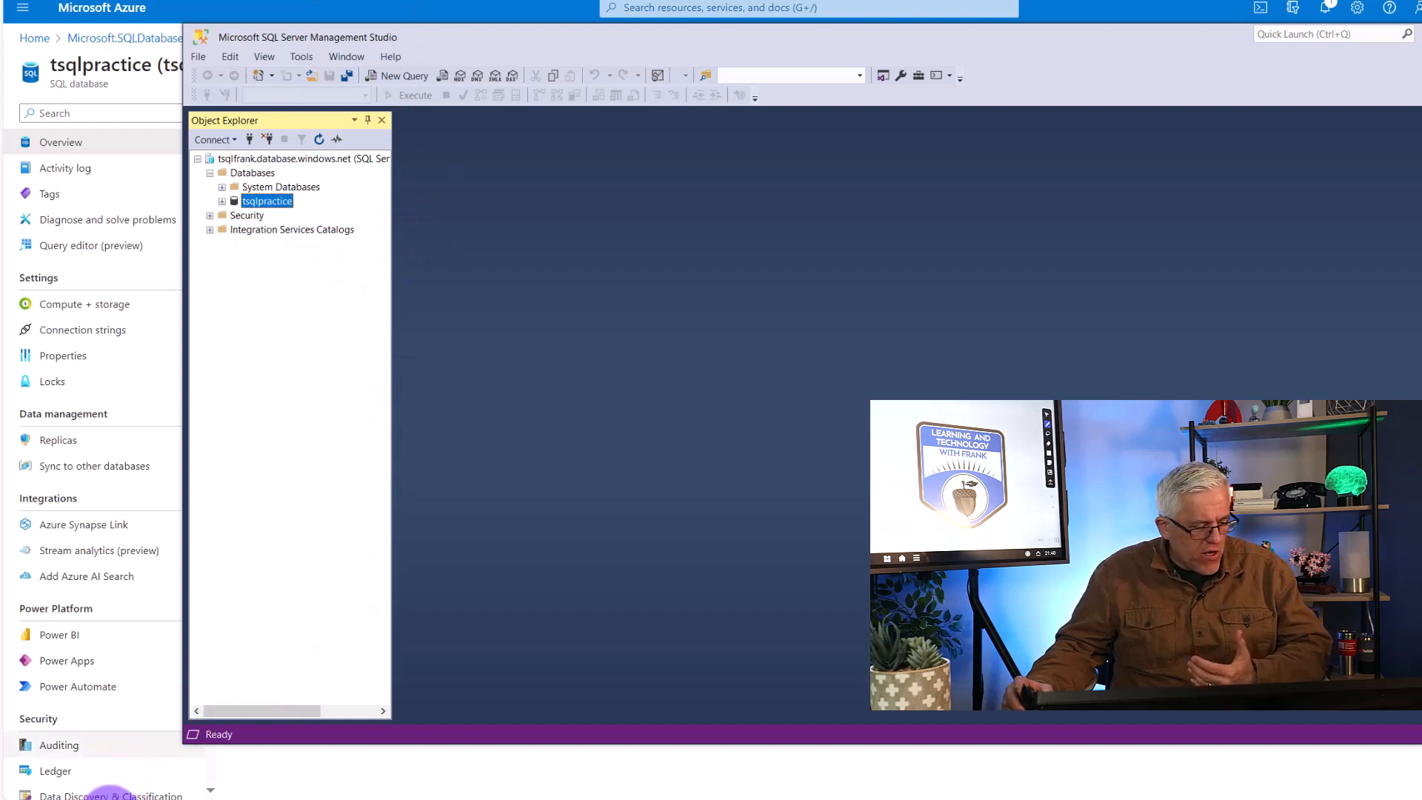
left_click(111, 799)
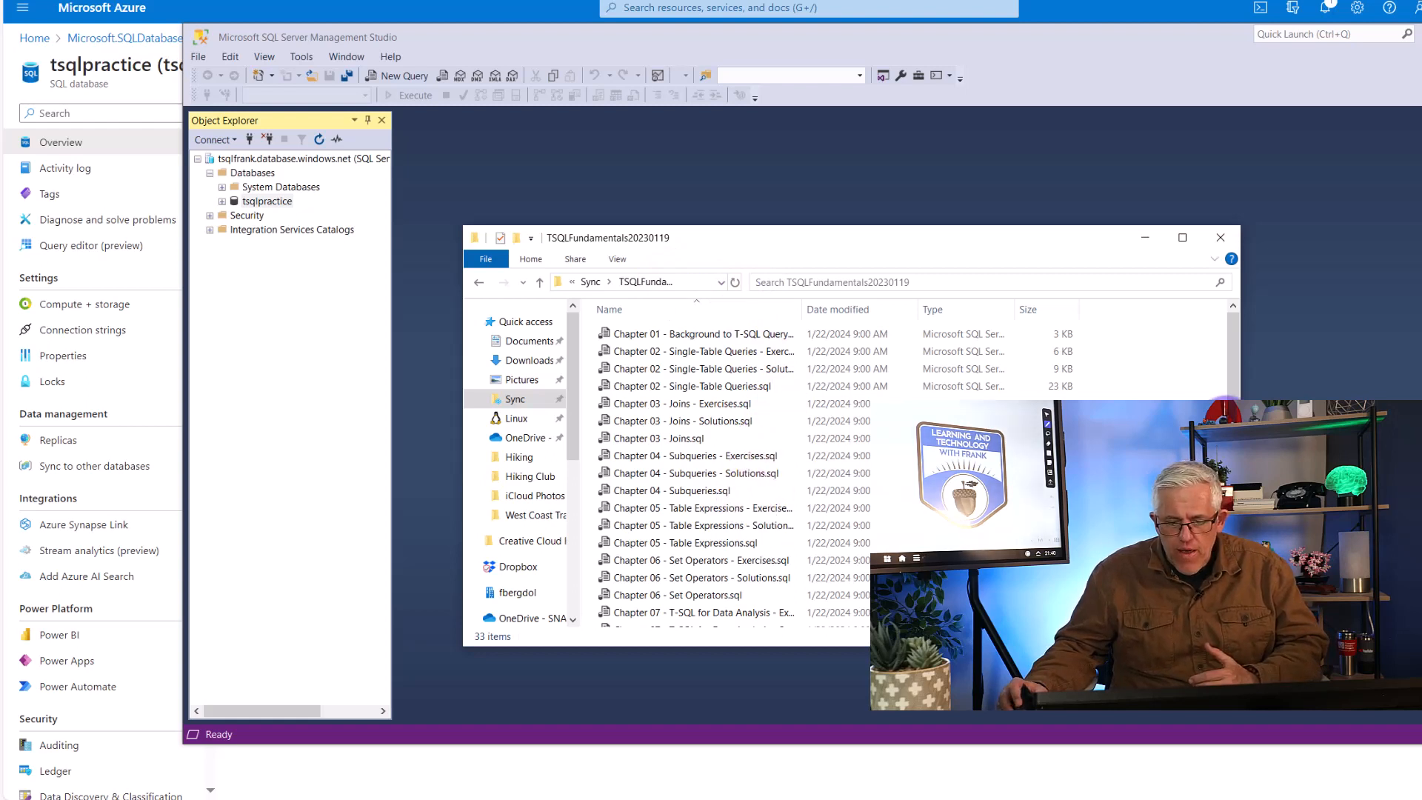
scroll(696, 474, "down", 5)
scroll(625, 602, "up", 5)
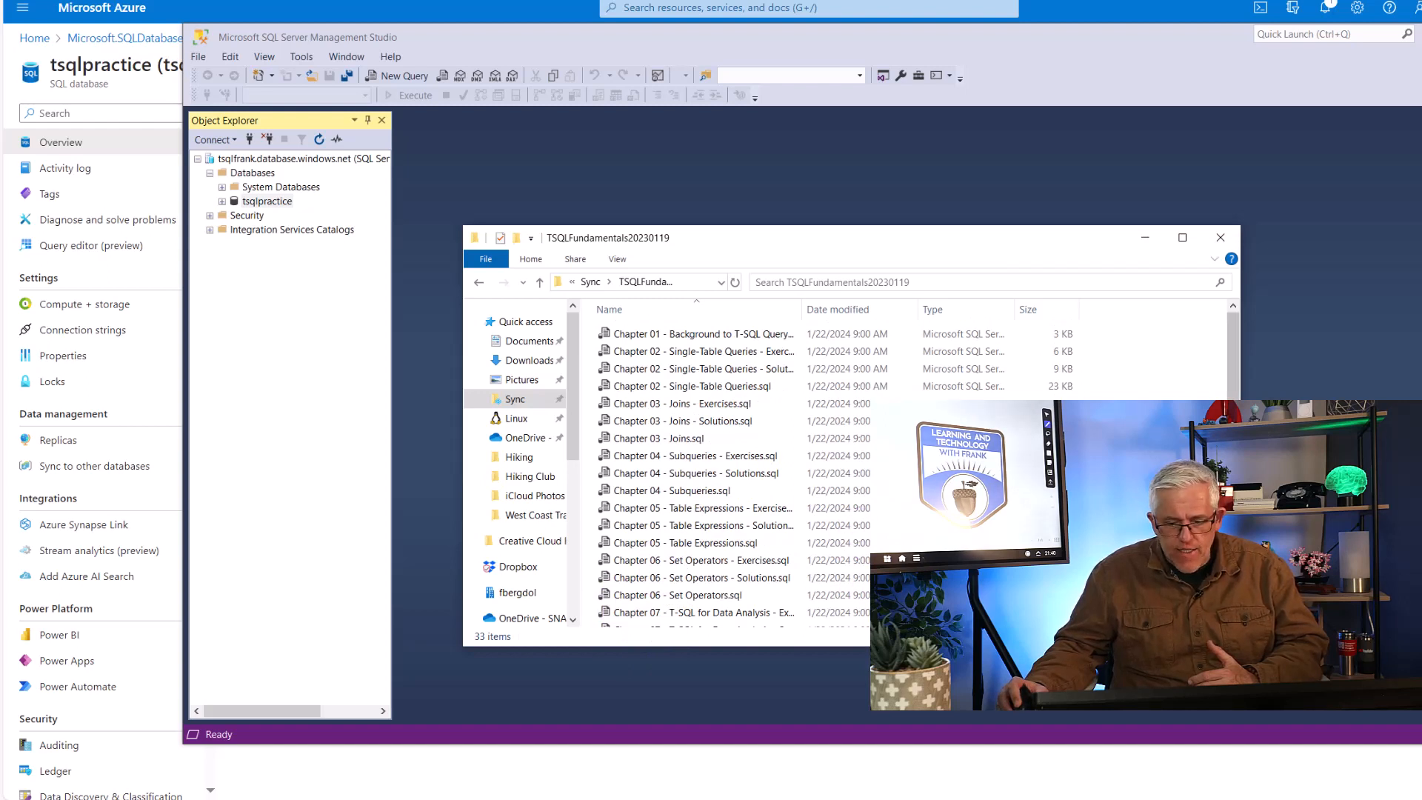
scroll(696, 474, "down", 3)
scroll(696, 474, "down", 3)
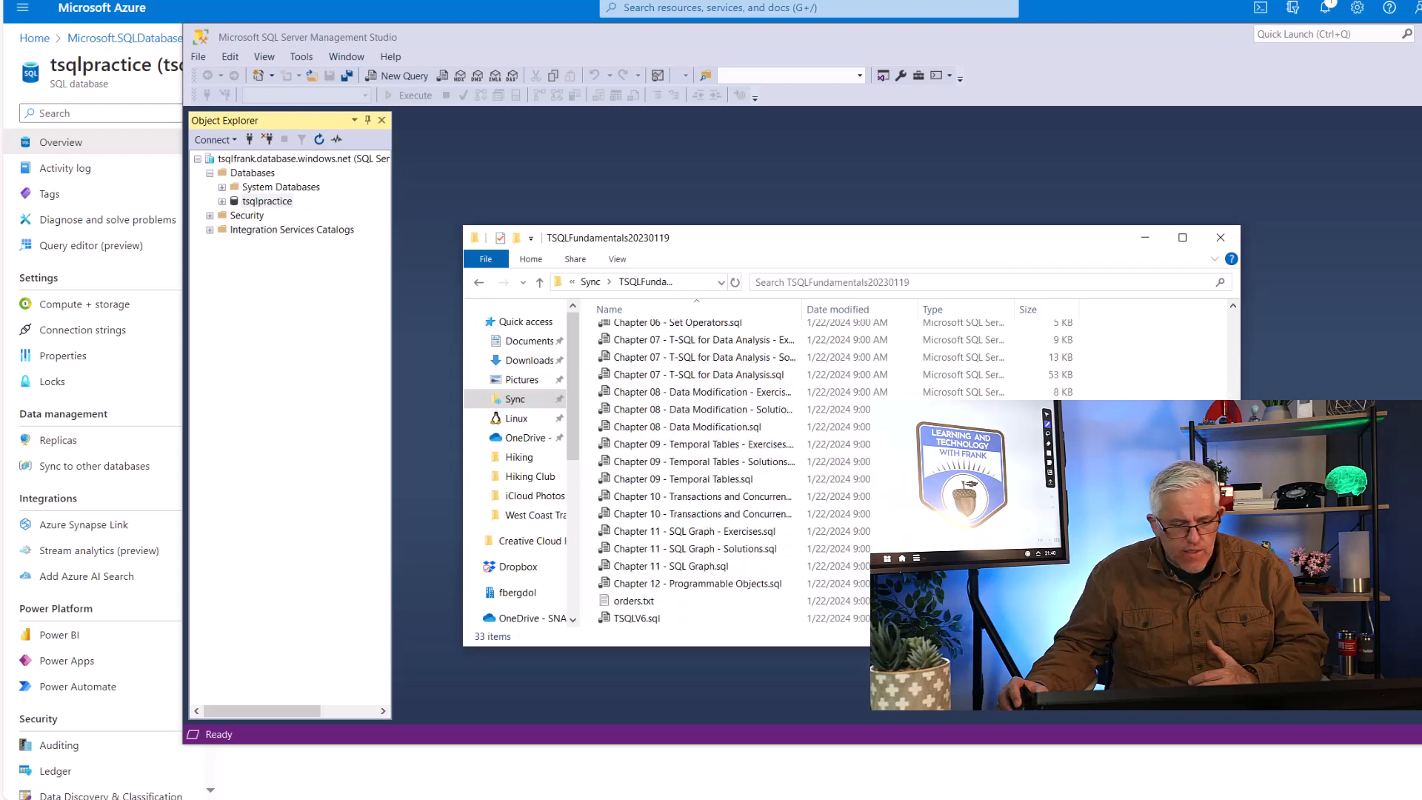
double_click(610, 618)
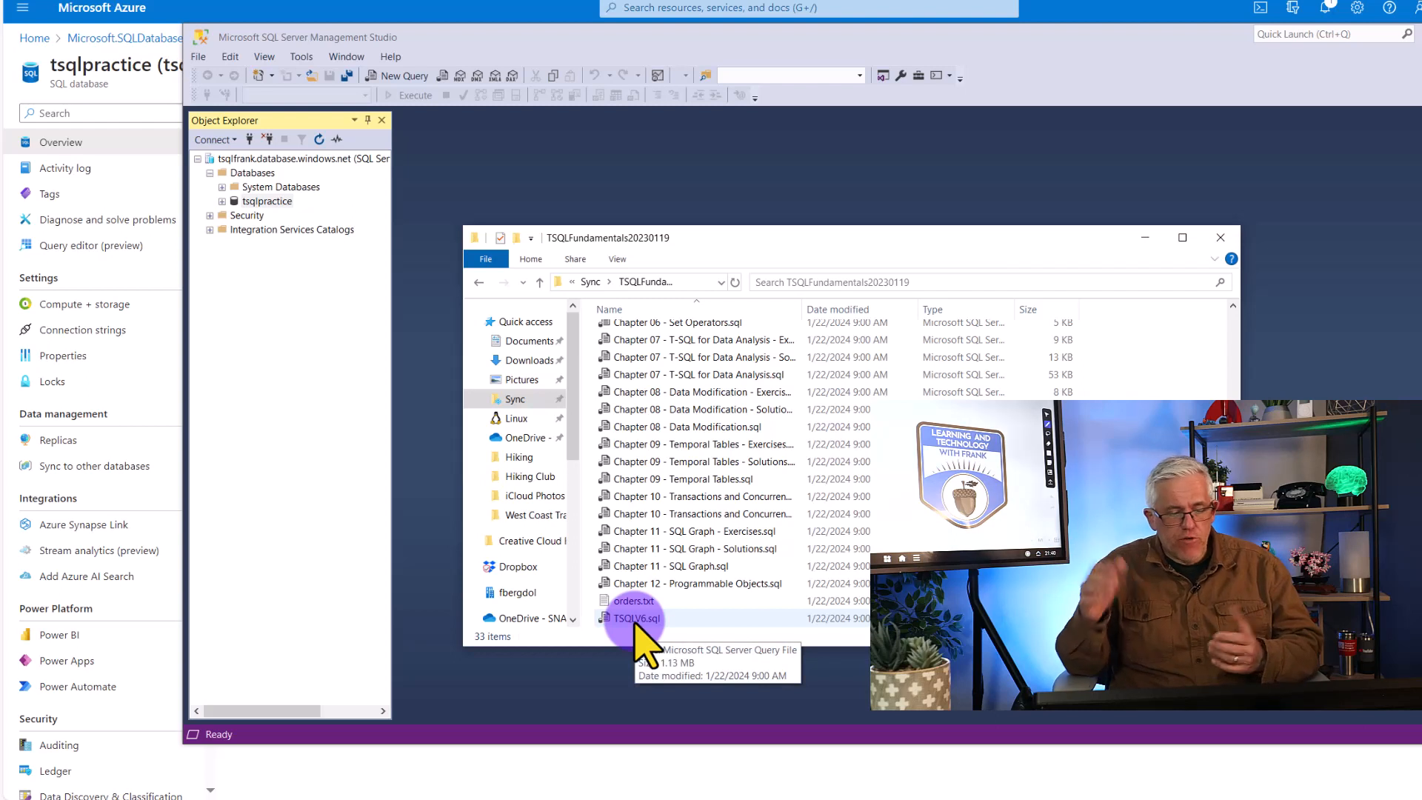
double_click(634, 620)
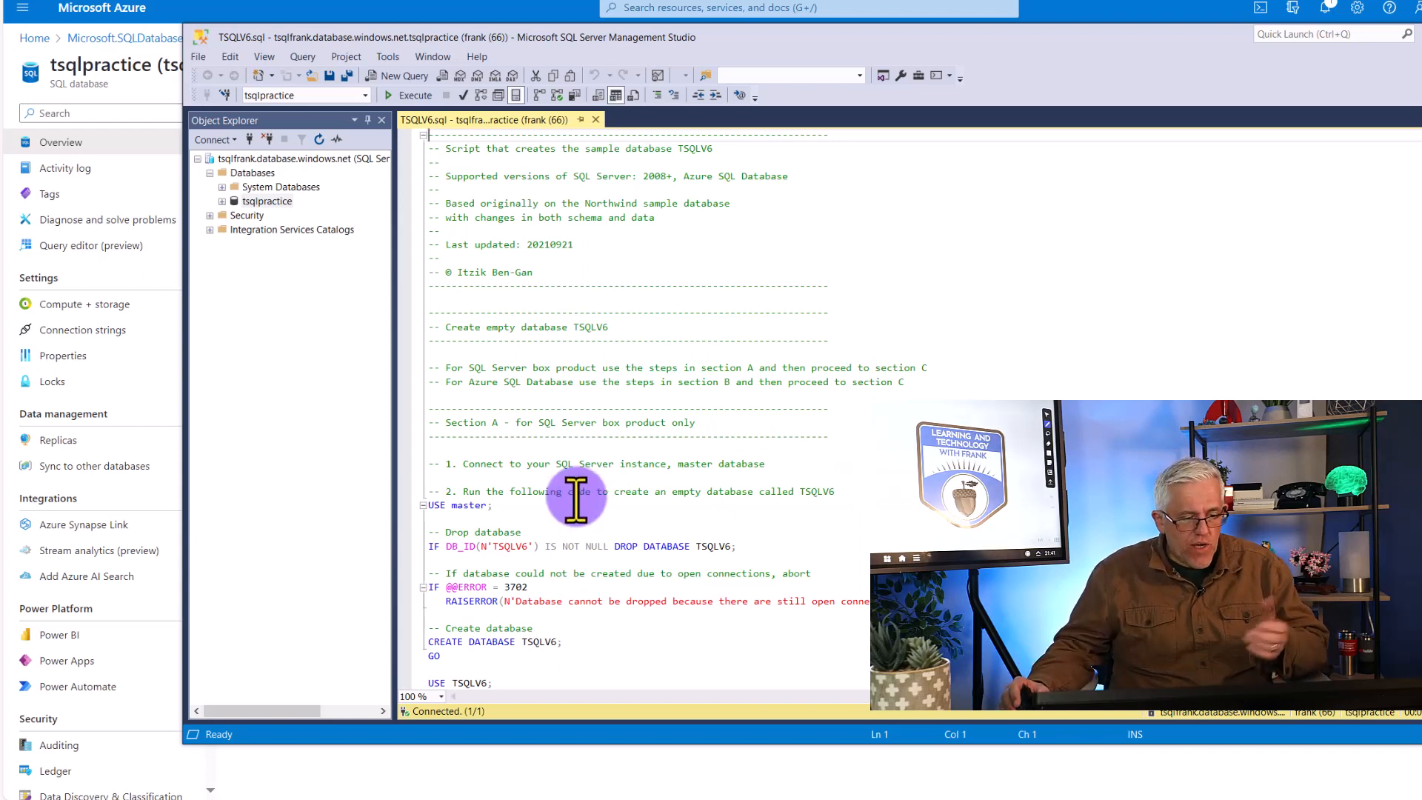
Examine the script's Section A for the SQL Server box product and Section B for Azure SQL Database, highlighting their heading text
left_click_drag(597, 422, 736, 419)
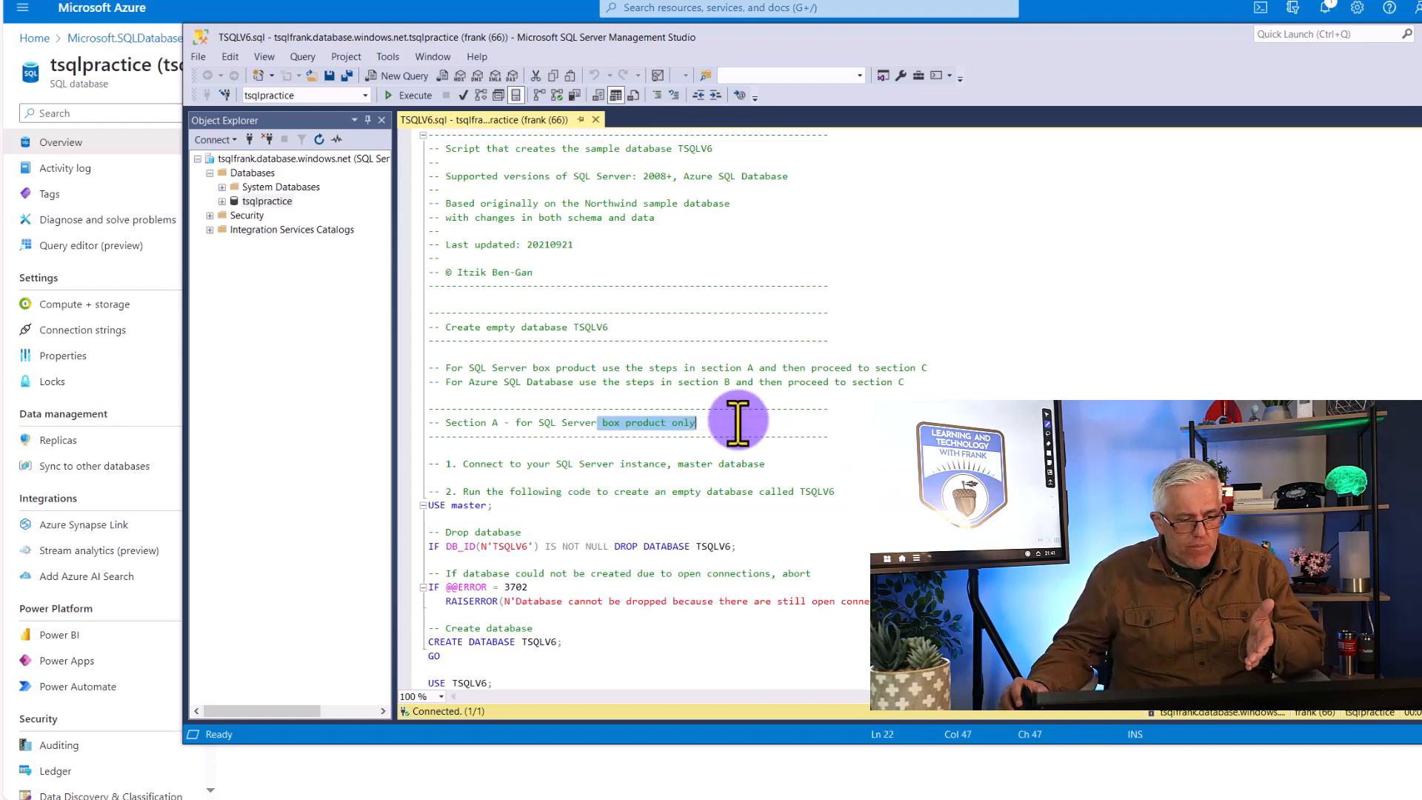
scroll(740, 433, "down", 2)
scroll(740, 433, "down", 6)
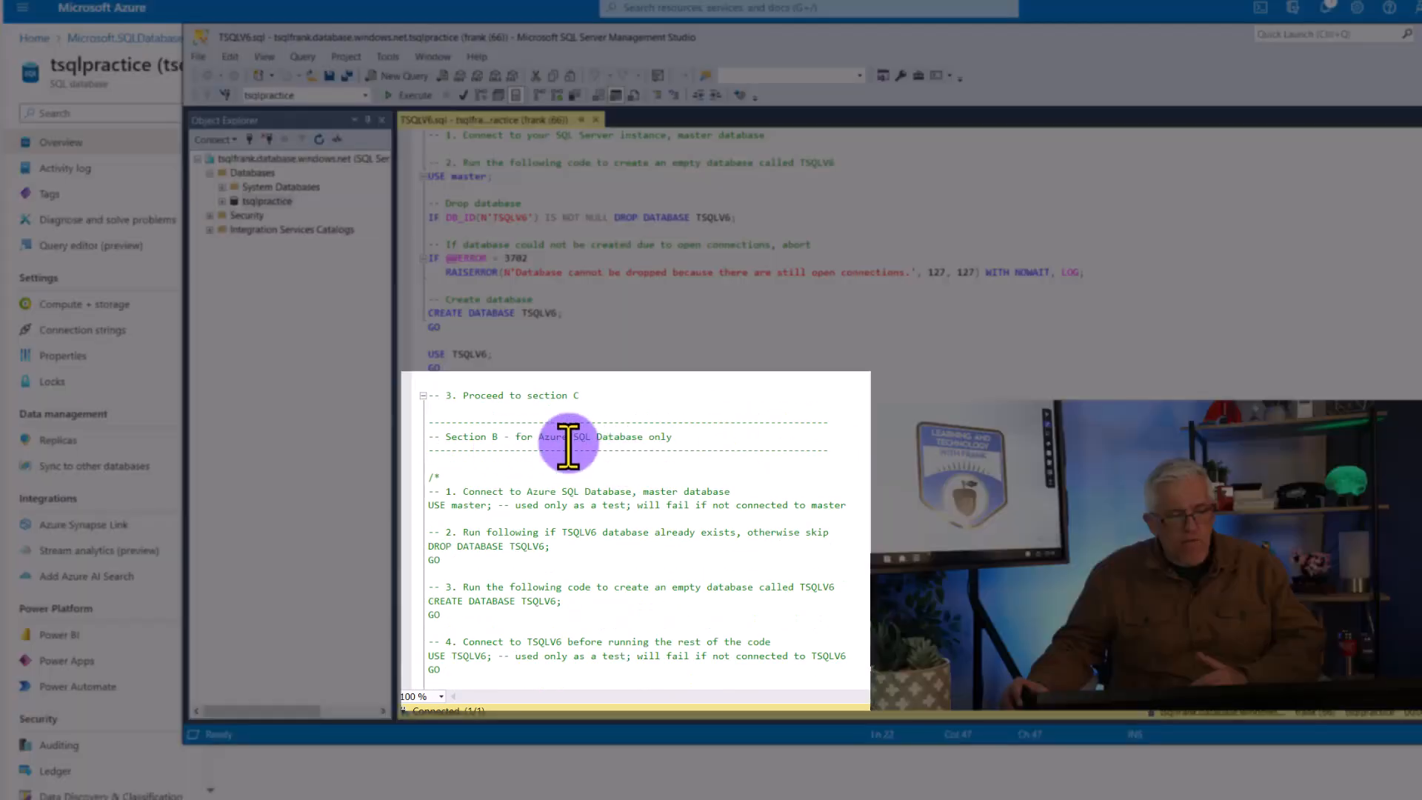
left_click_drag(516, 437, 672, 437)
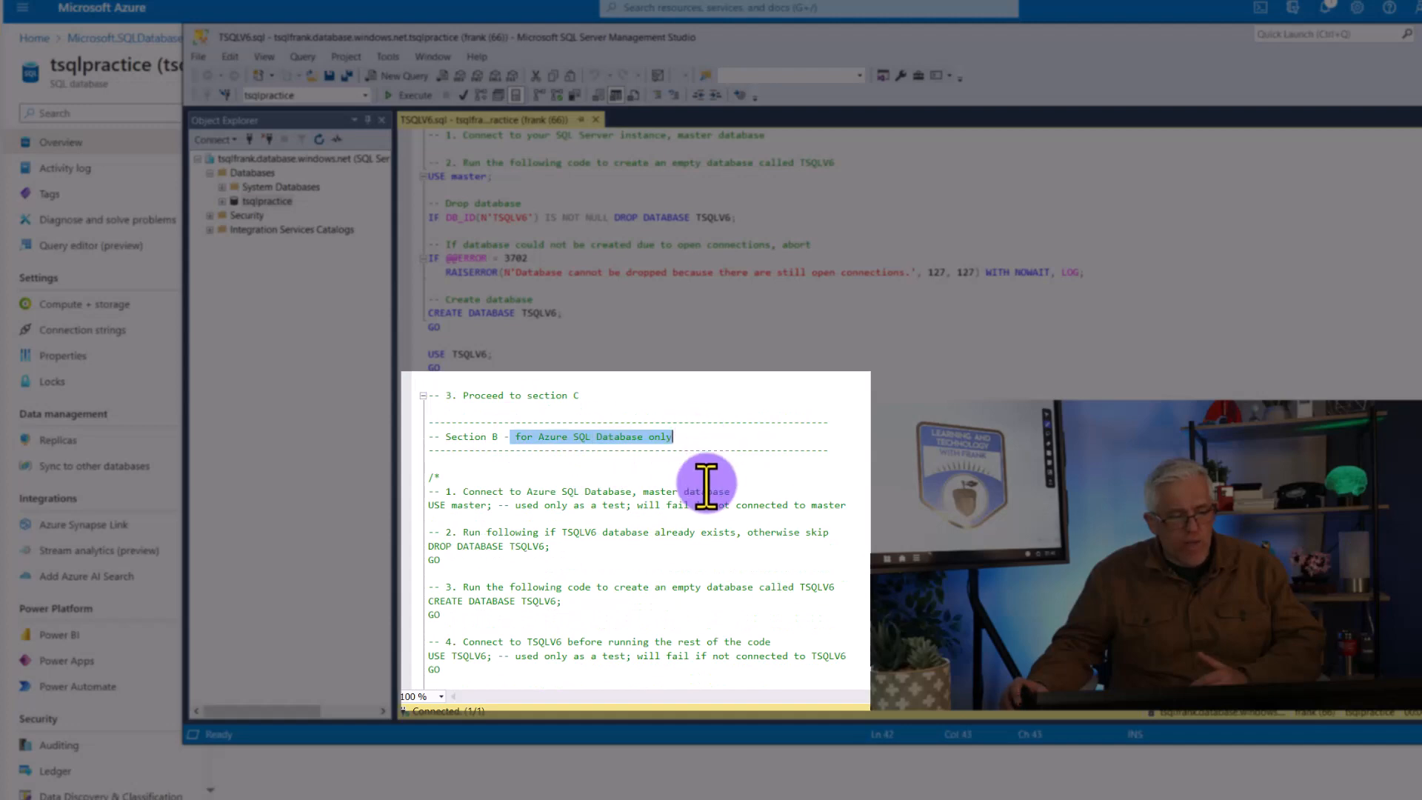
Remove the opening and closing comment markers around the code in Section B of the TSQLV6.sql script
scroll(703, 489, "down", 2)
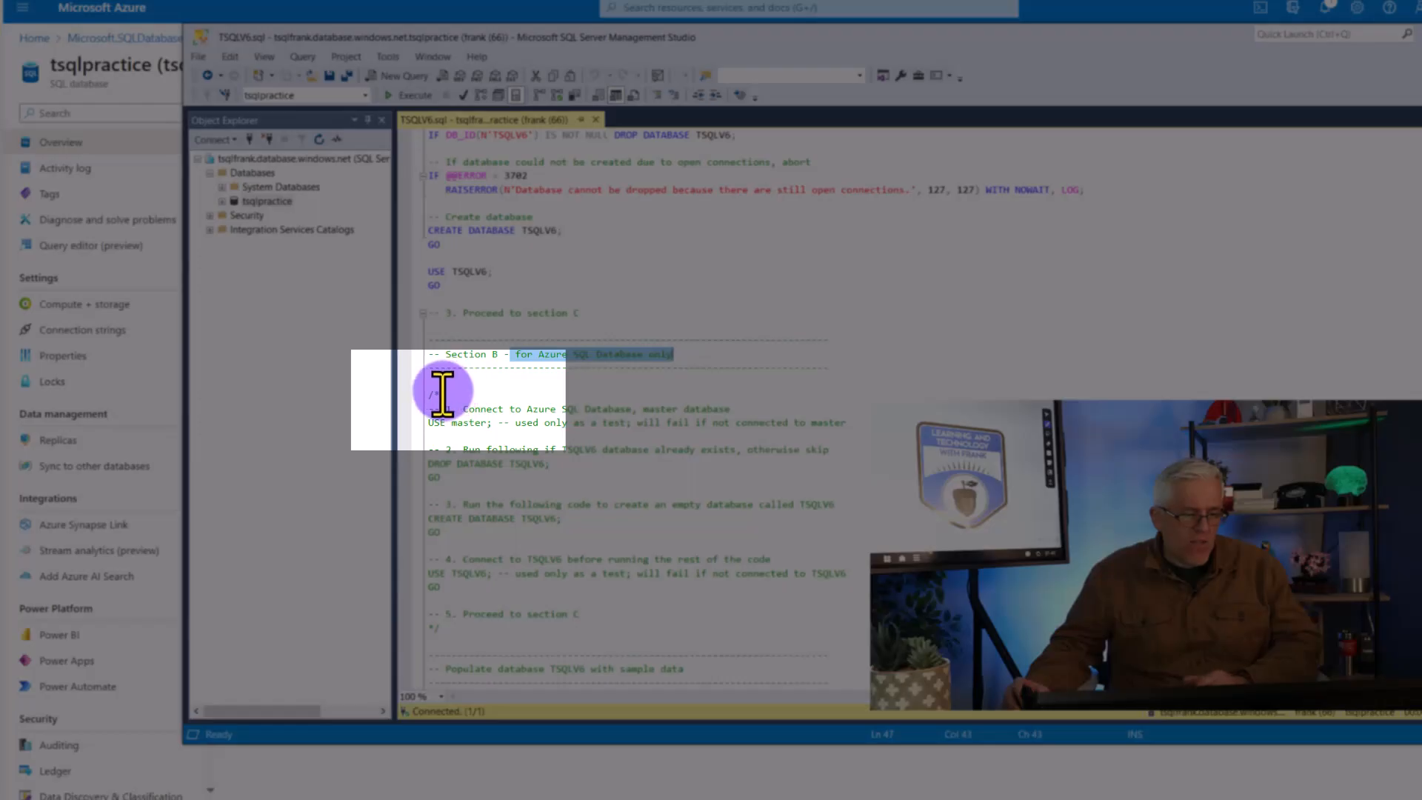
double_click(437, 394)
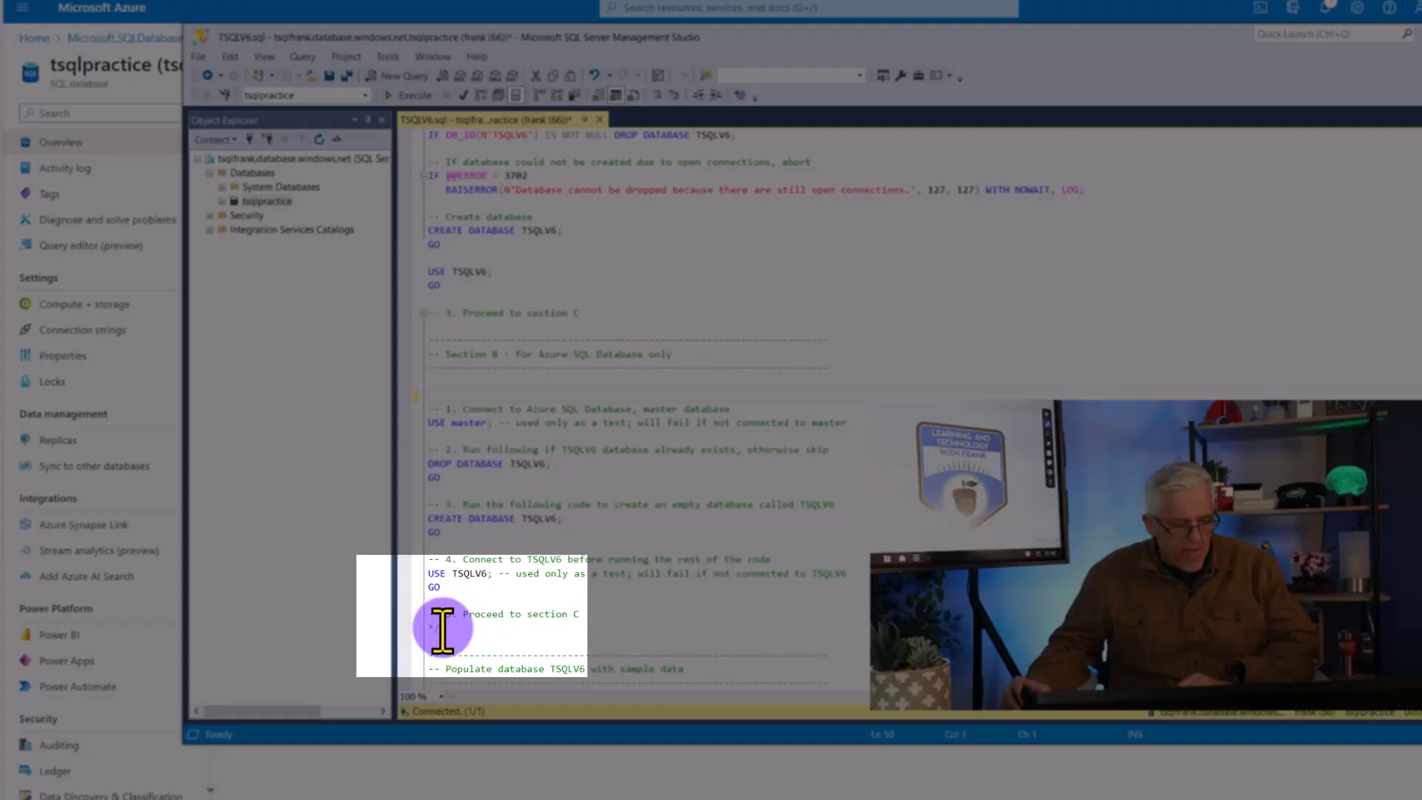
left_click_drag(442, 628, 428, 629)
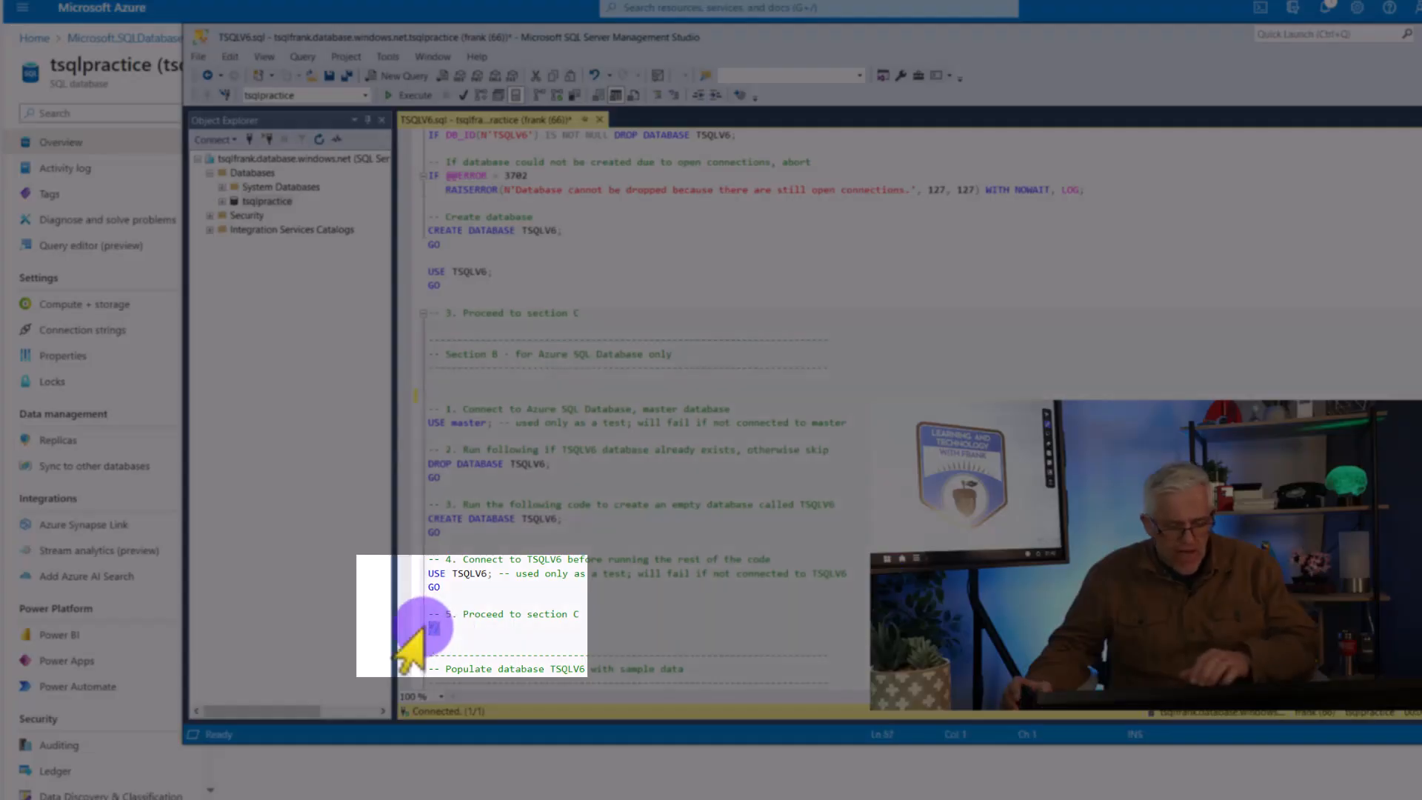
key("Delete")
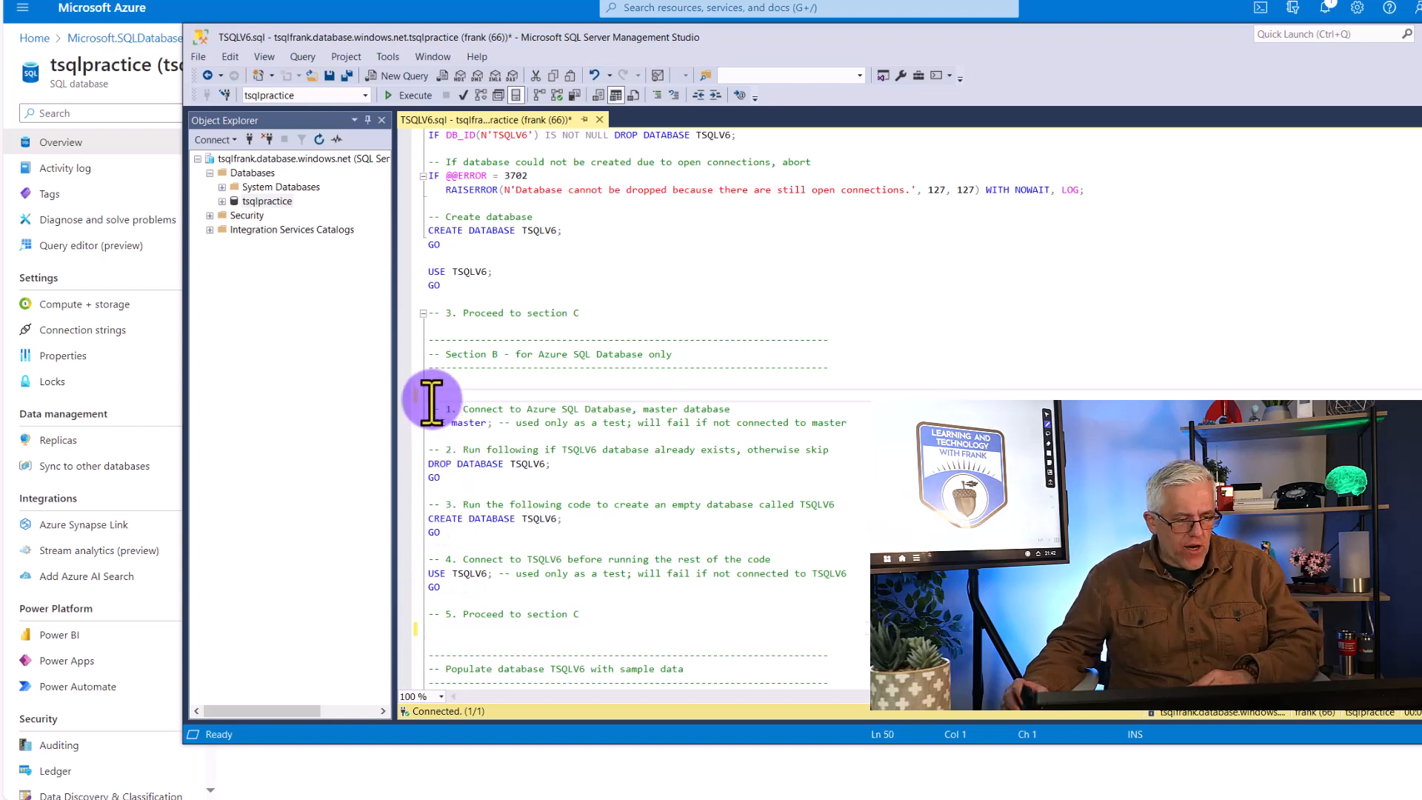
Select Section B's code from instruction 1 through instruction 4 and execute only that selection to create the TSQLV6 database
left_click_drag(428, 400, 546, 599)
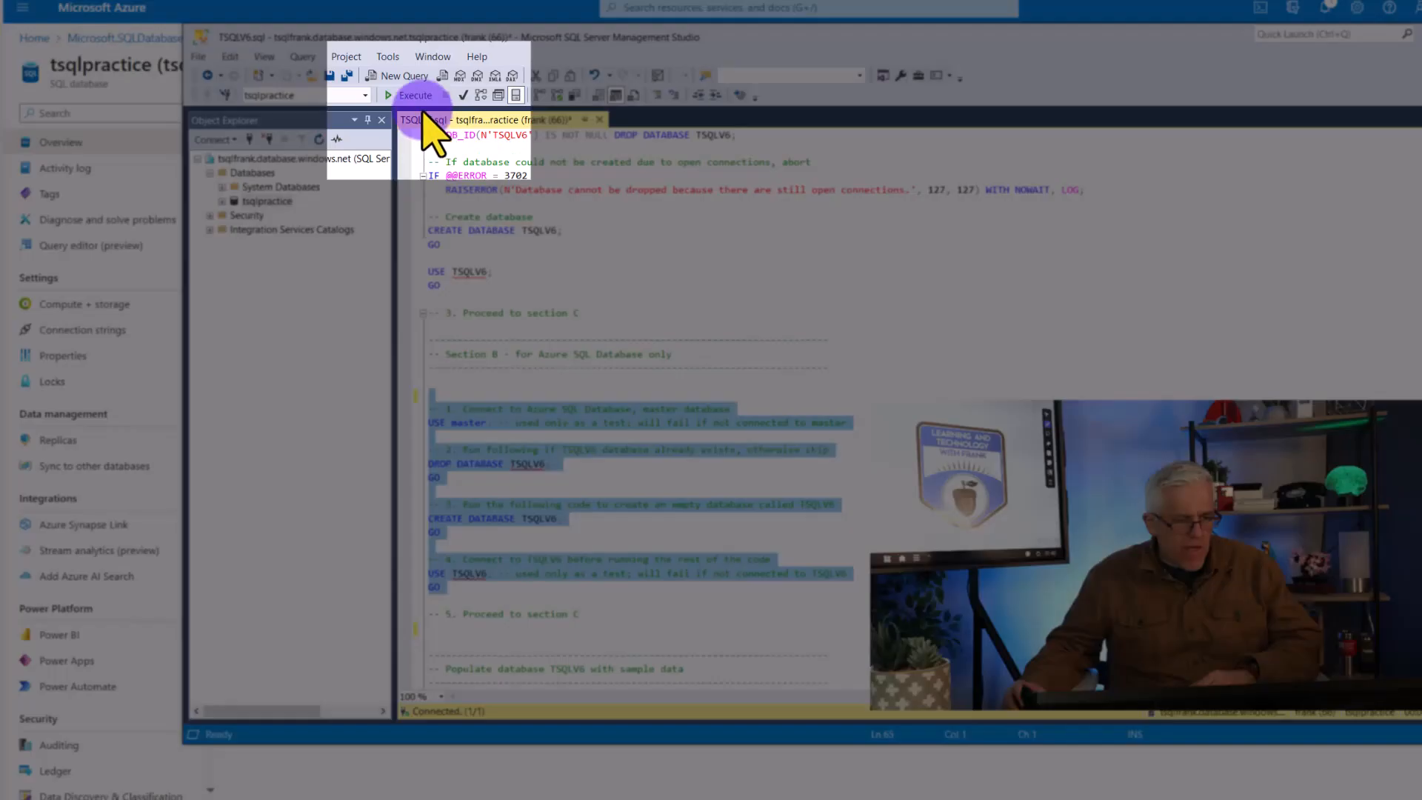
left_click(414, 100)
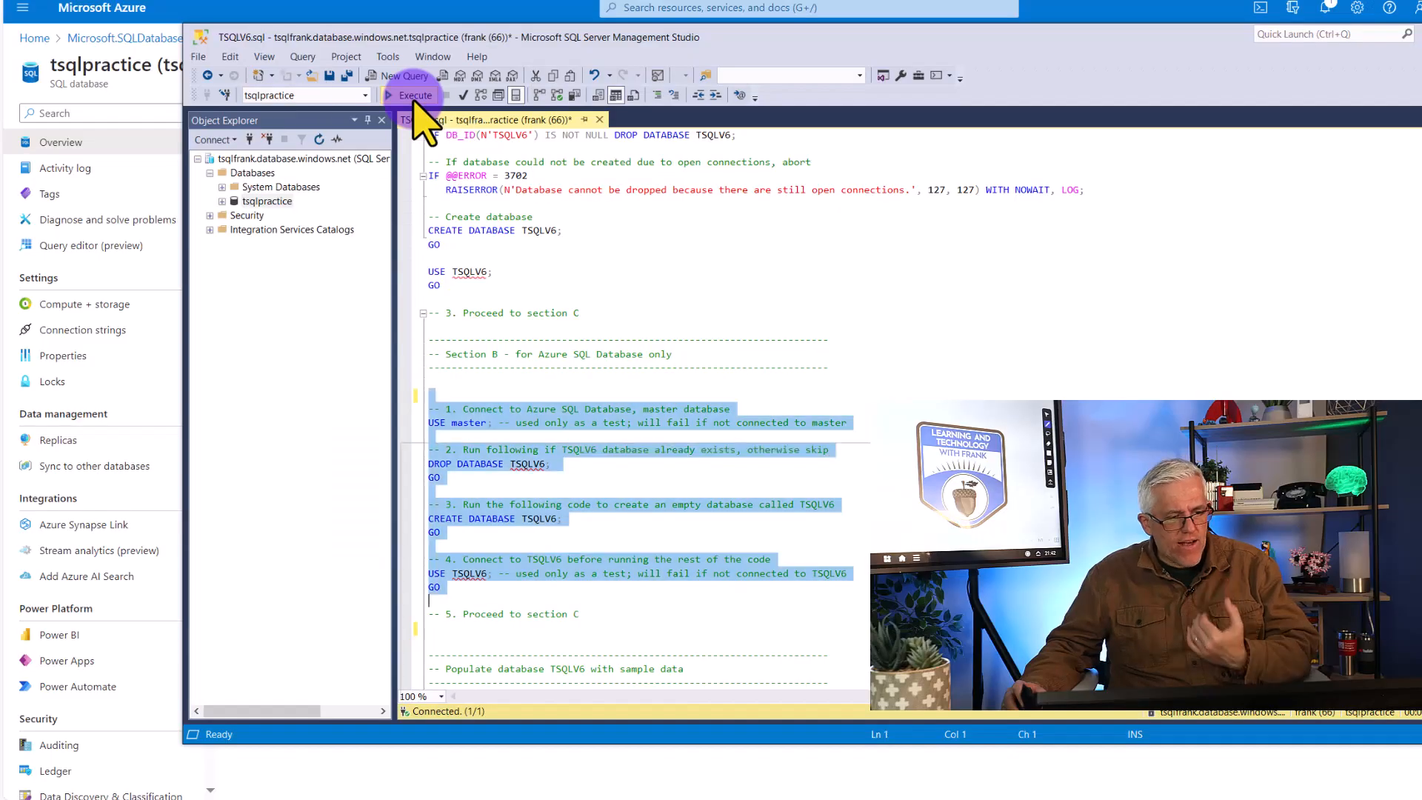
left_click(415, 95)
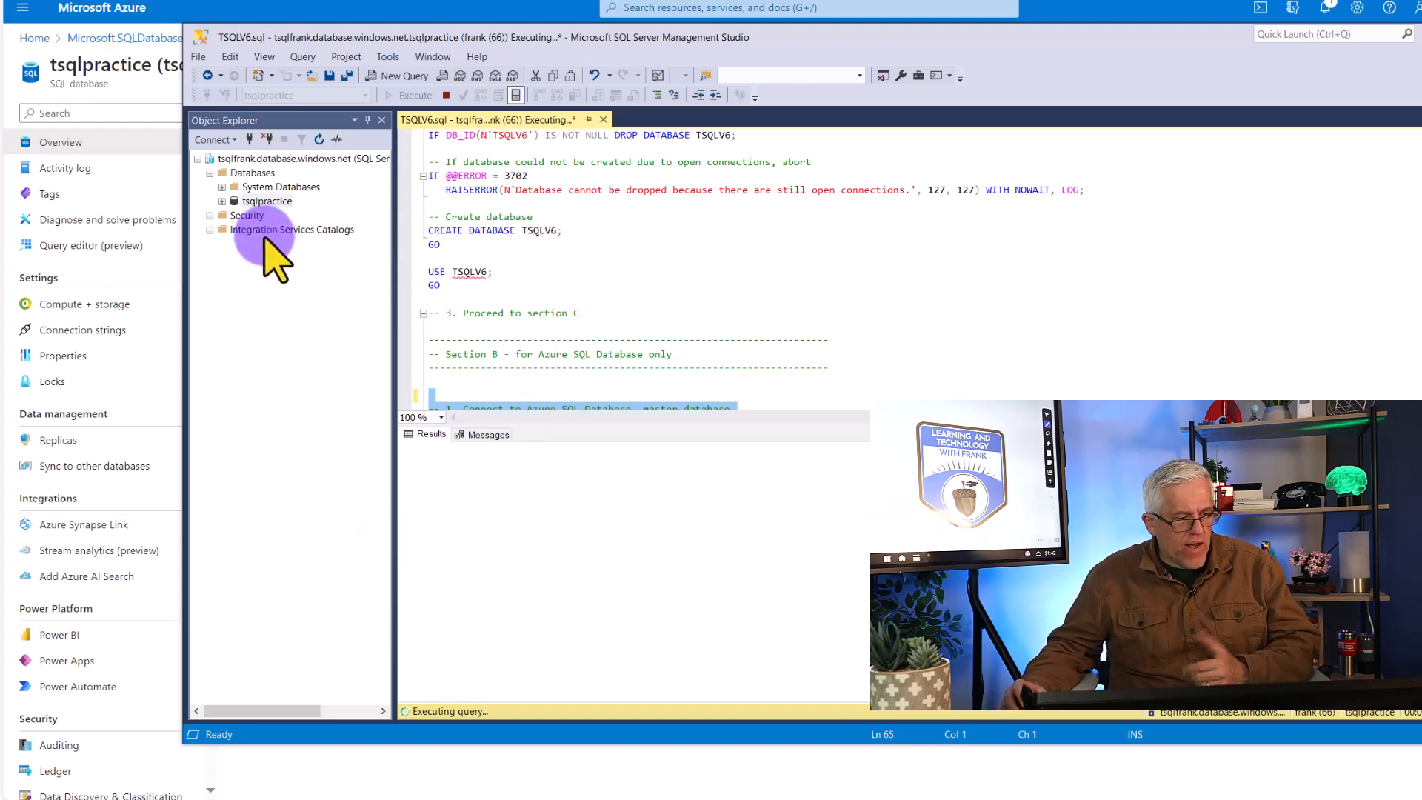
Refresh the server's Databases node and select the TSQLV6 database
left_click(248, 174)
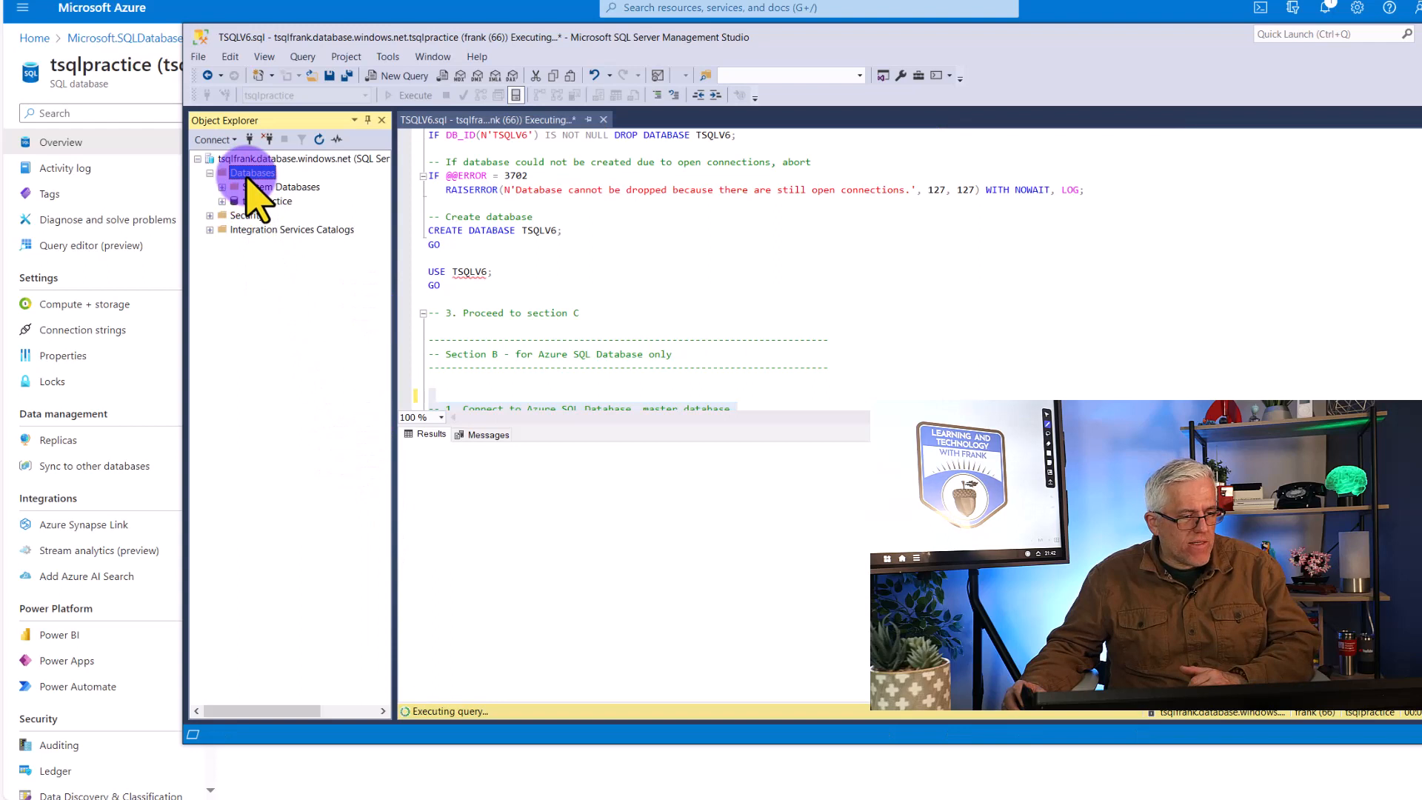
right_click(250, 180)
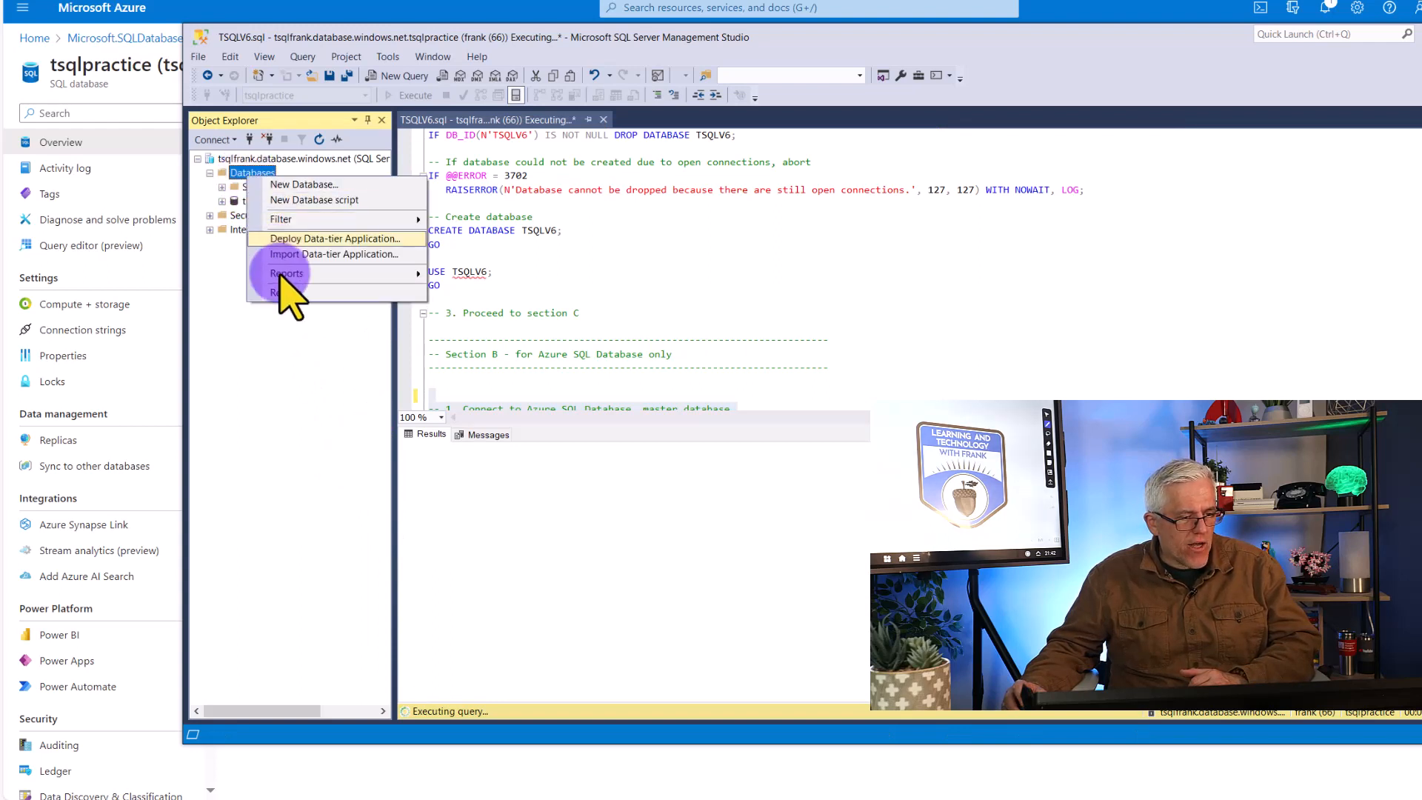
left_click(289, 290)
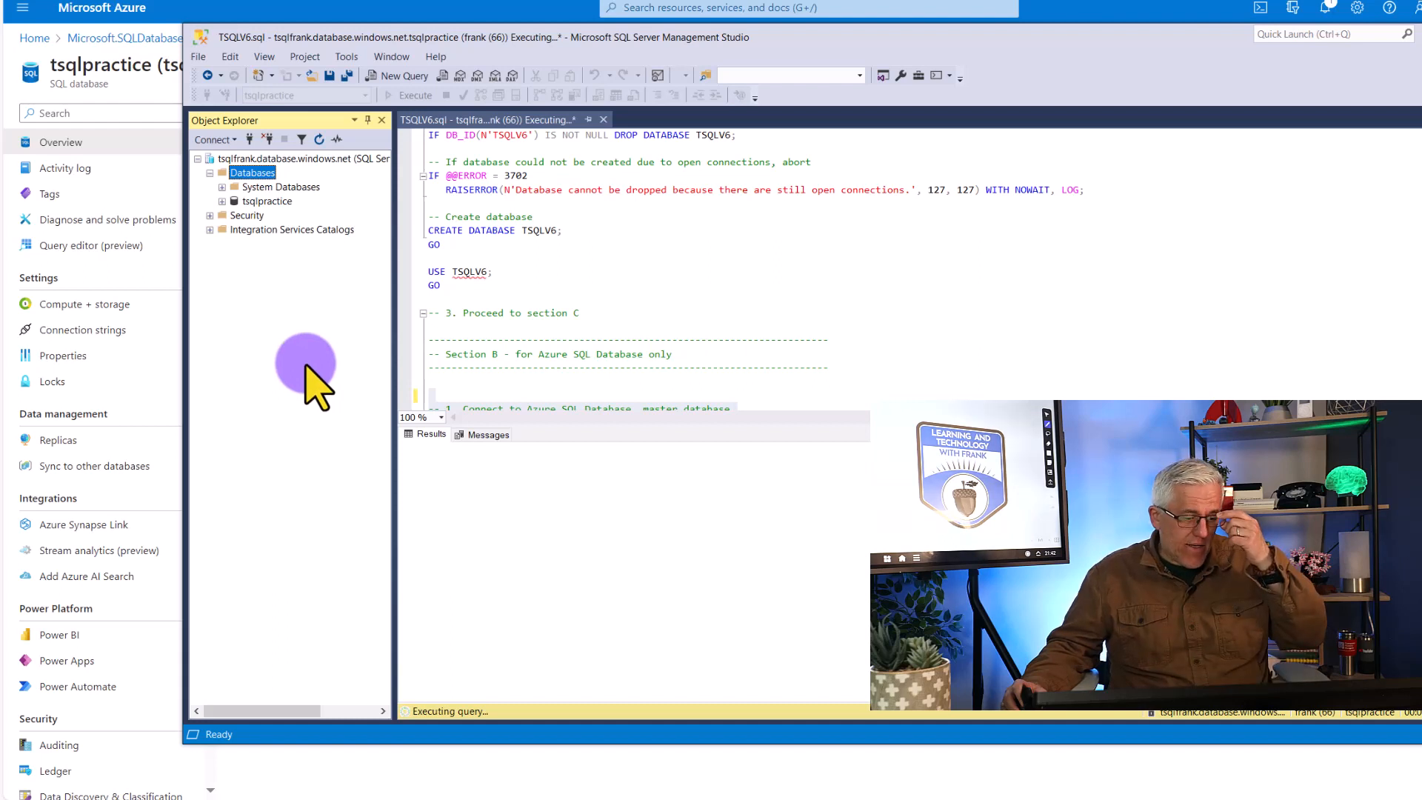
right_click(254, 176)
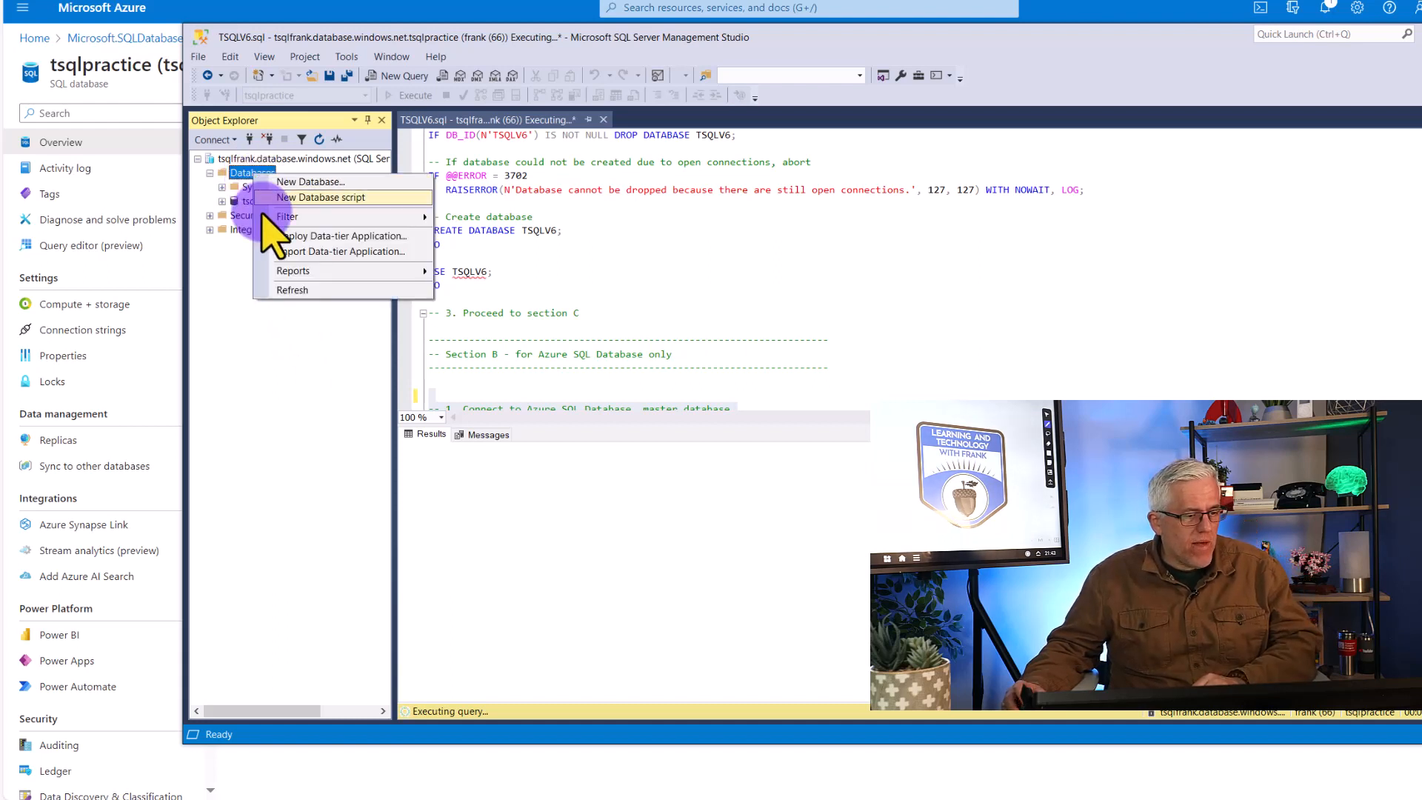
left_click(300, 294)
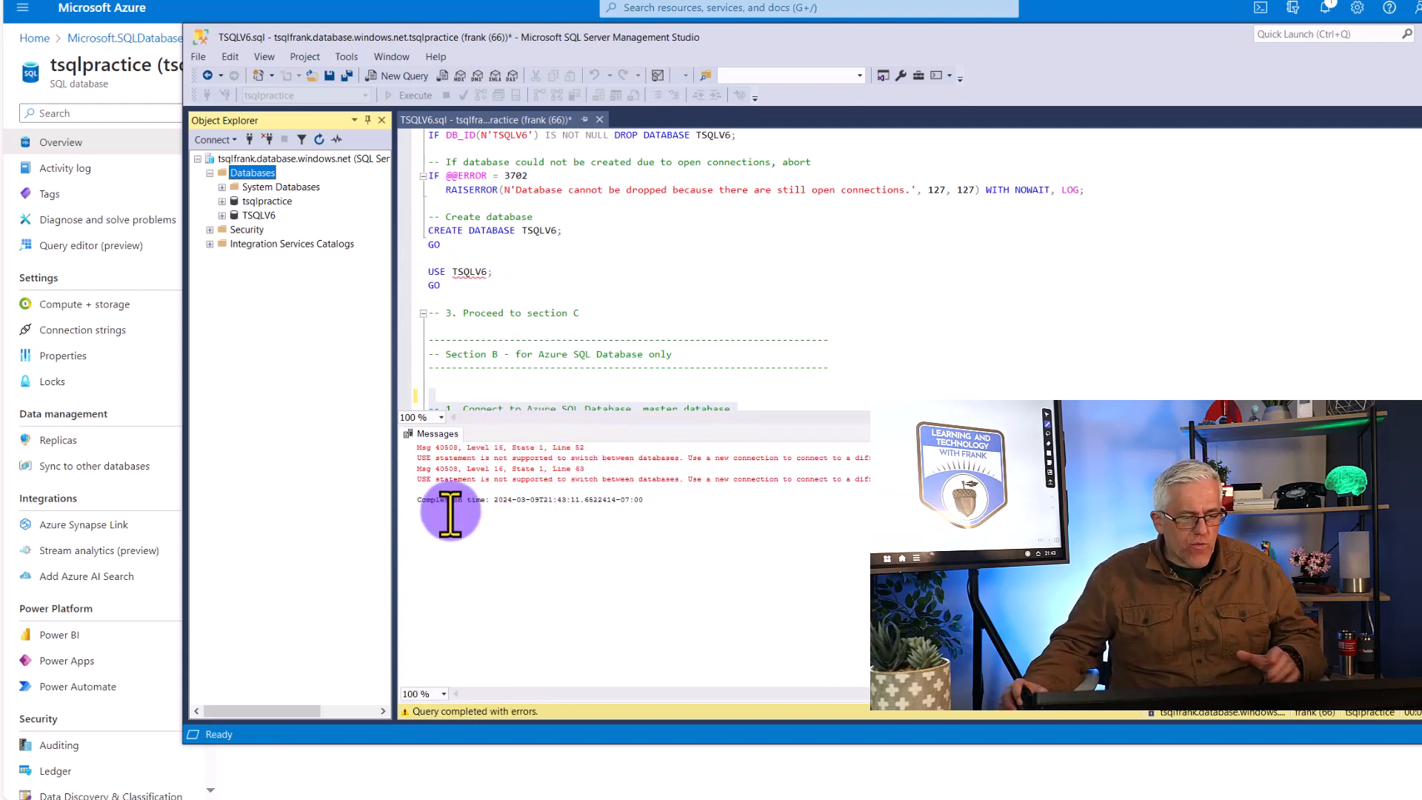
left_click(244, 216)
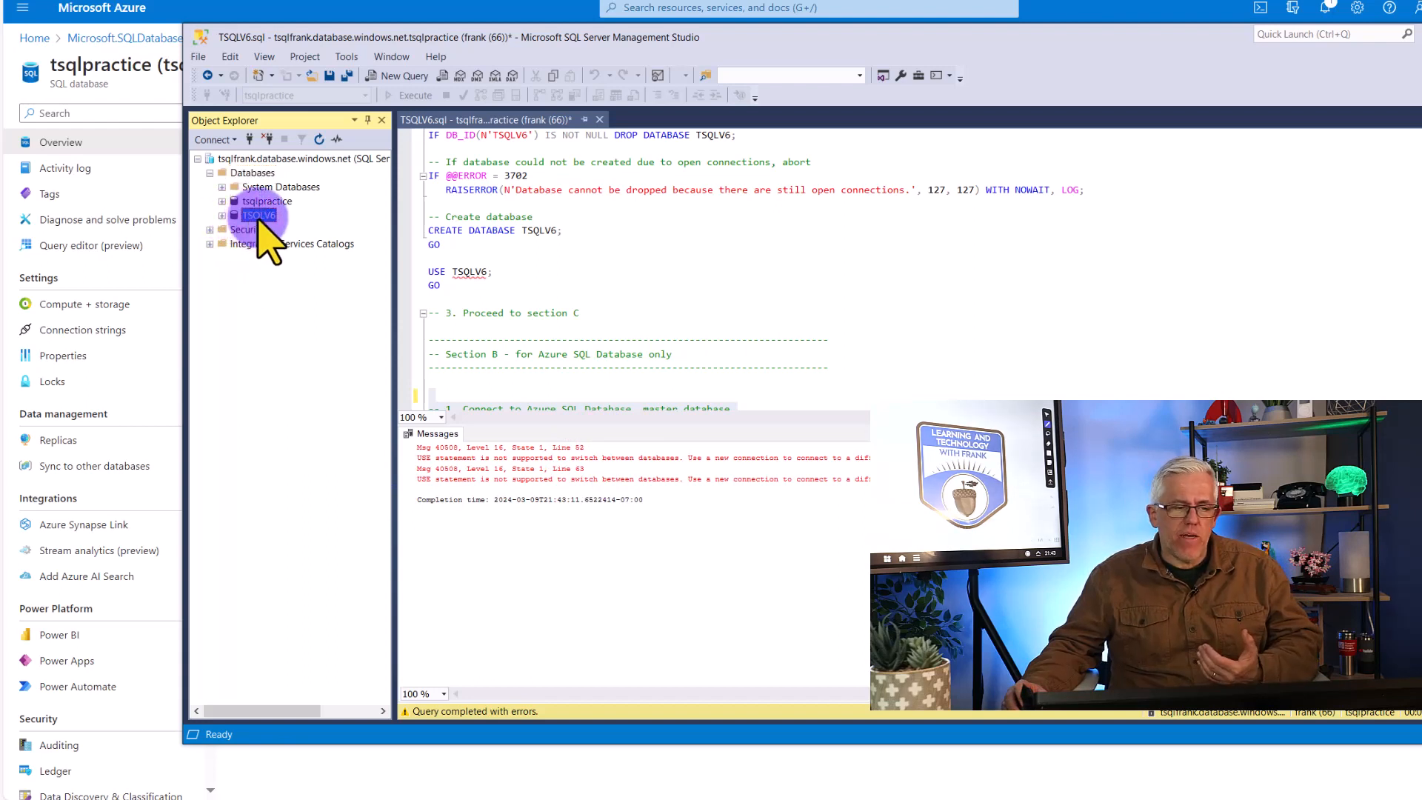
Examine the Section B instructions and the start of Section C in the script, and point out the TSQLV6 database
scroll(404, 244, "down", 2)
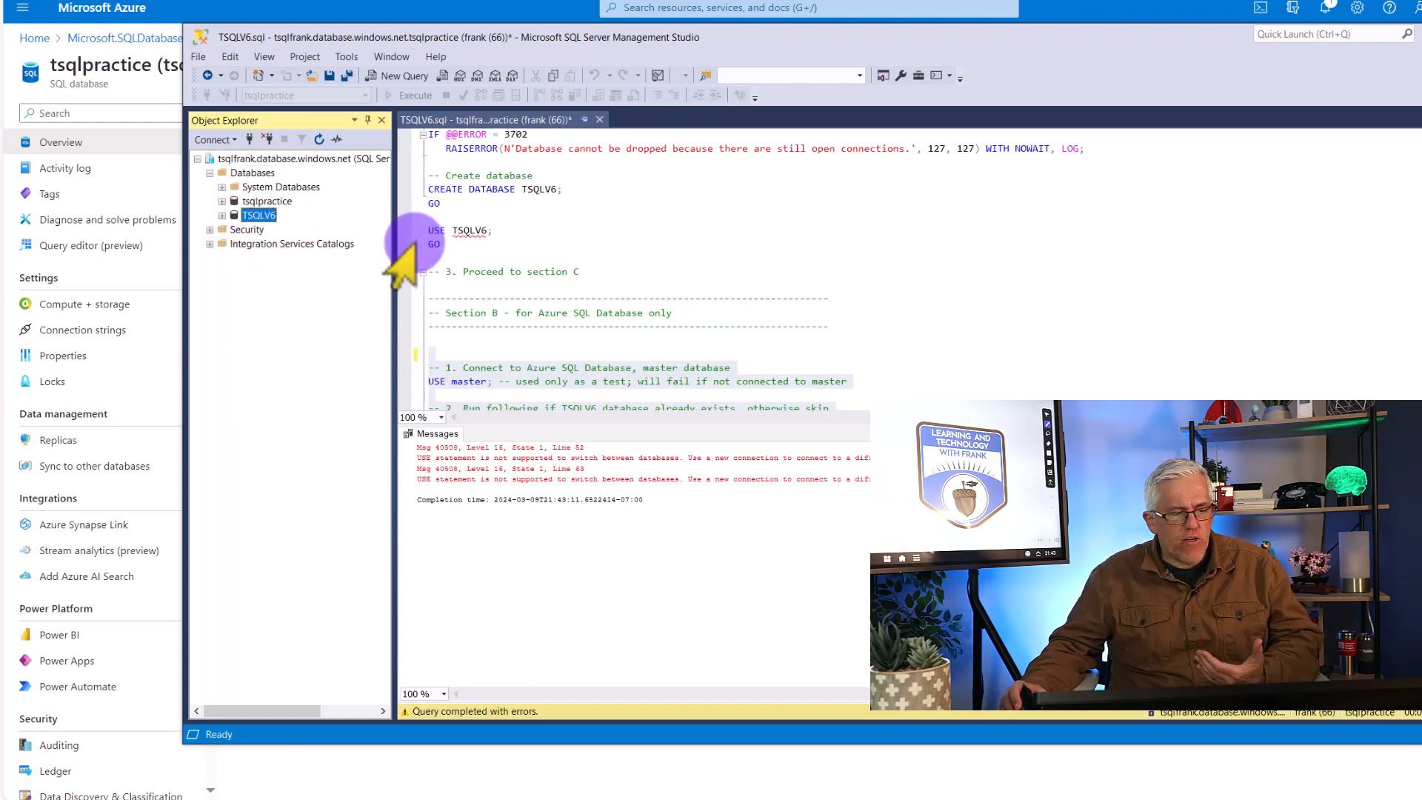
left_click(541, 300)
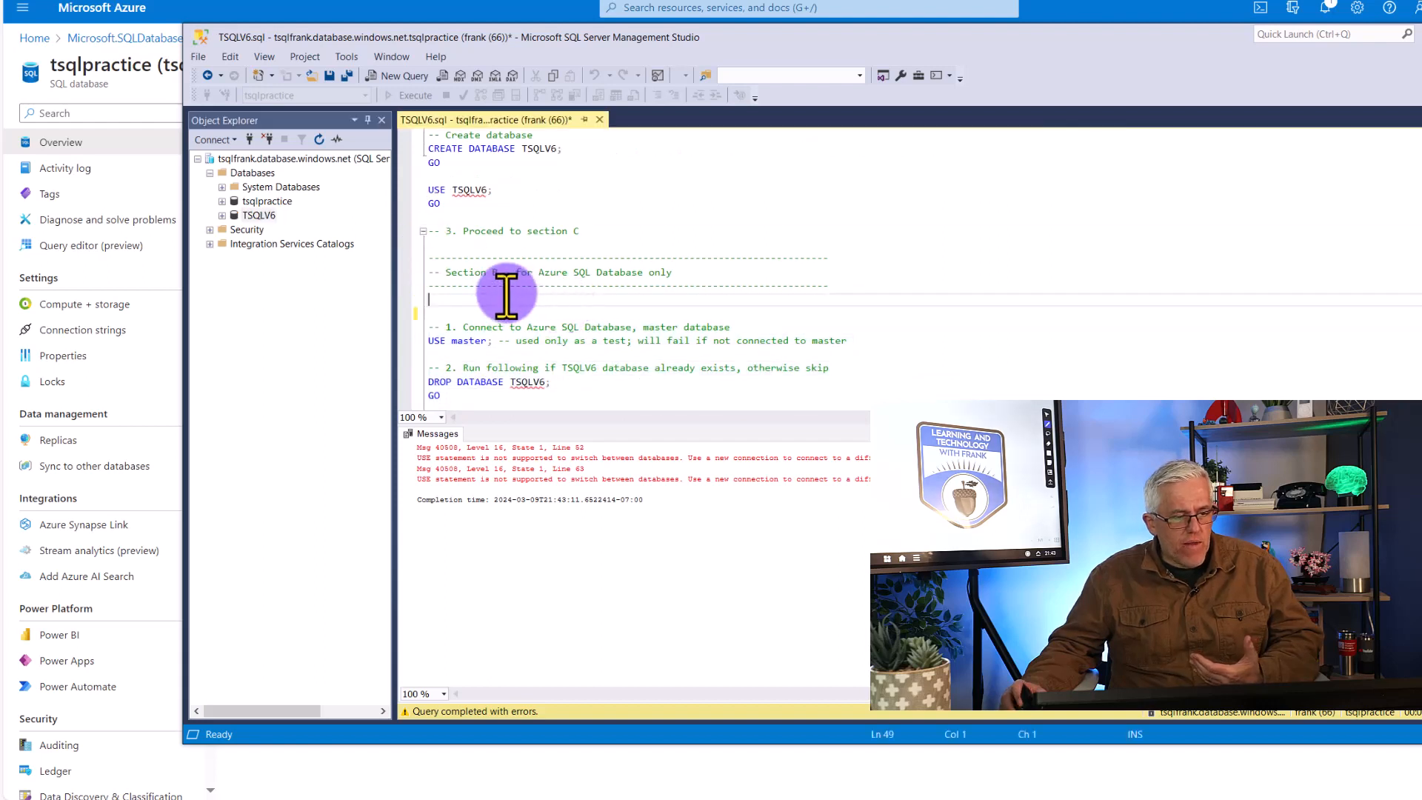
scroll(478, 277, "down", 3)
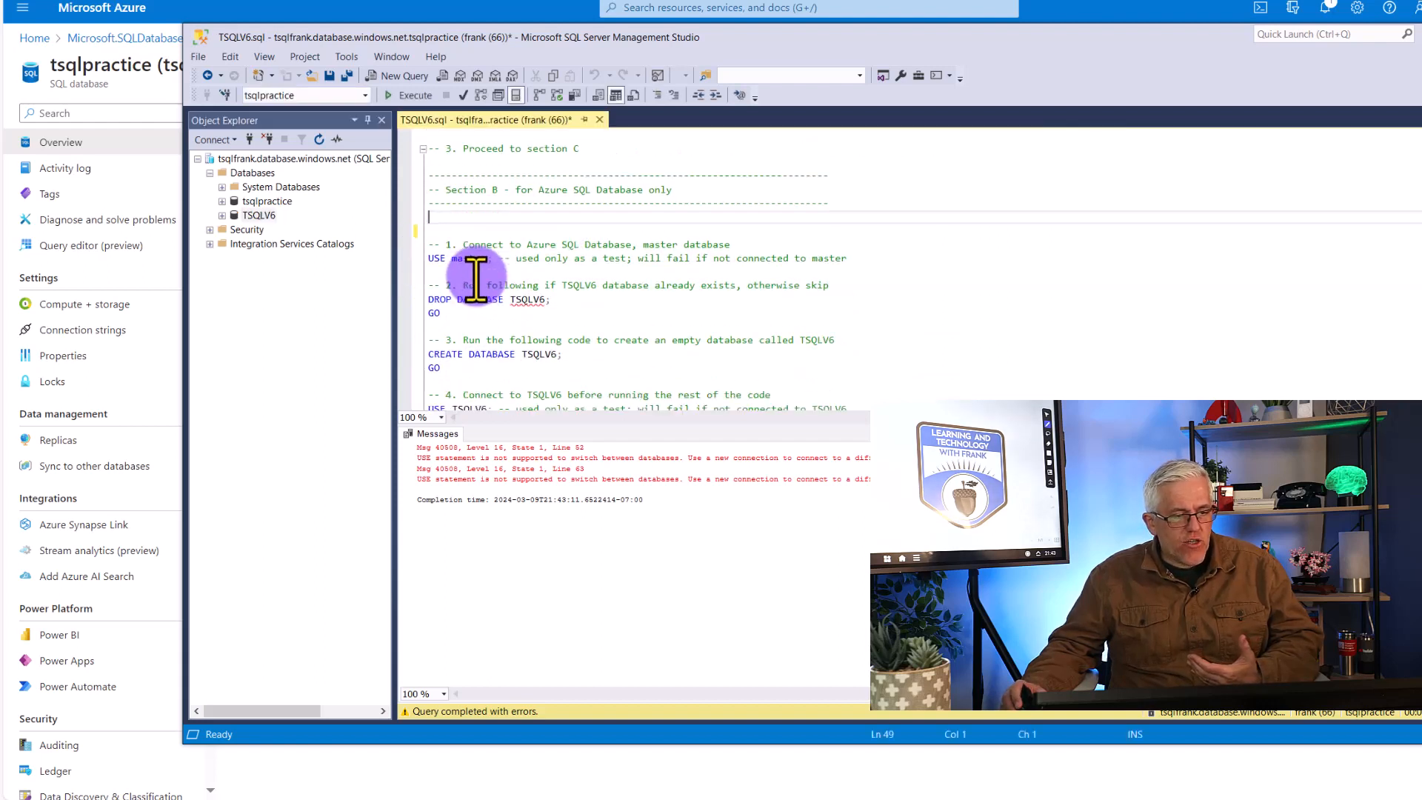
scroll(476, 272, "up", 1)
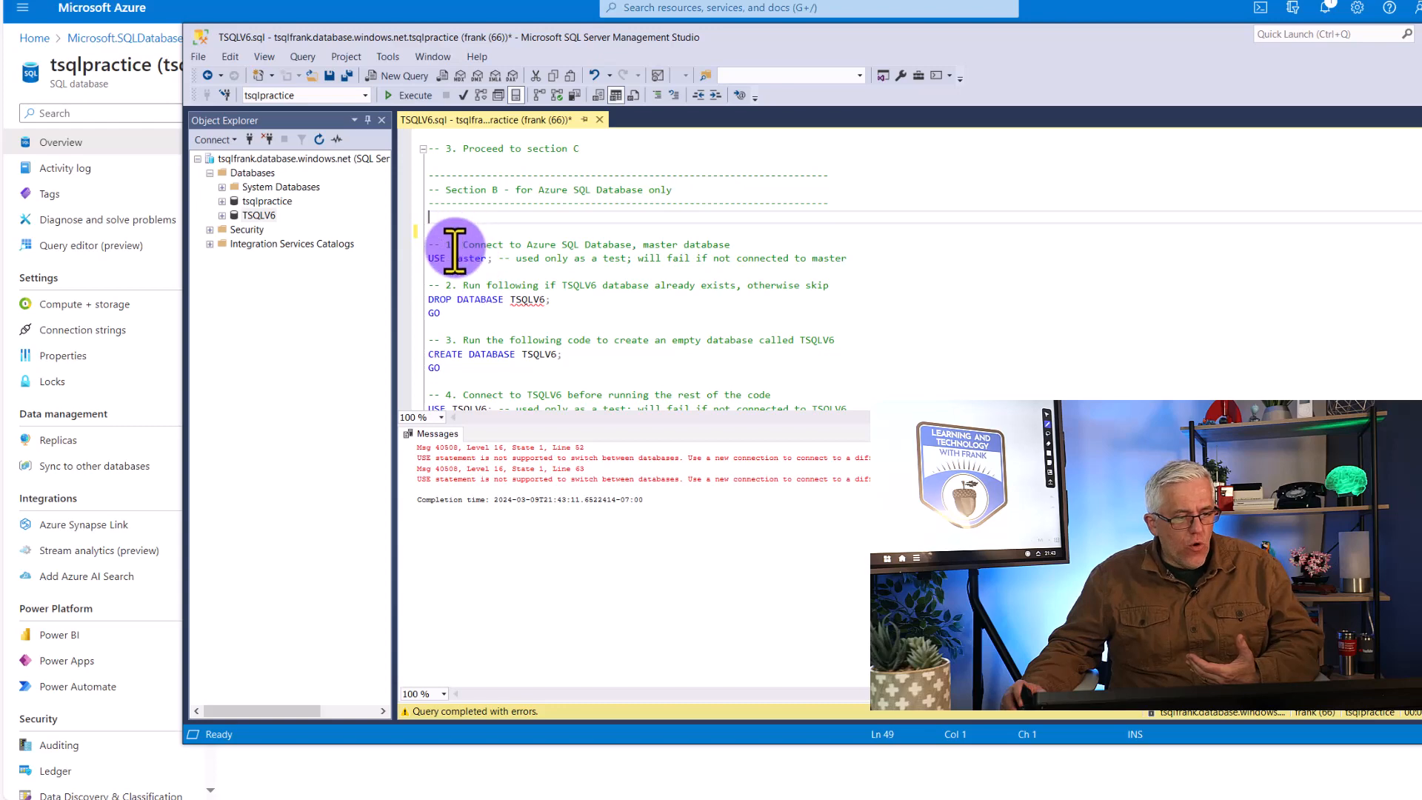
scroll(604, 293, "down", 4)
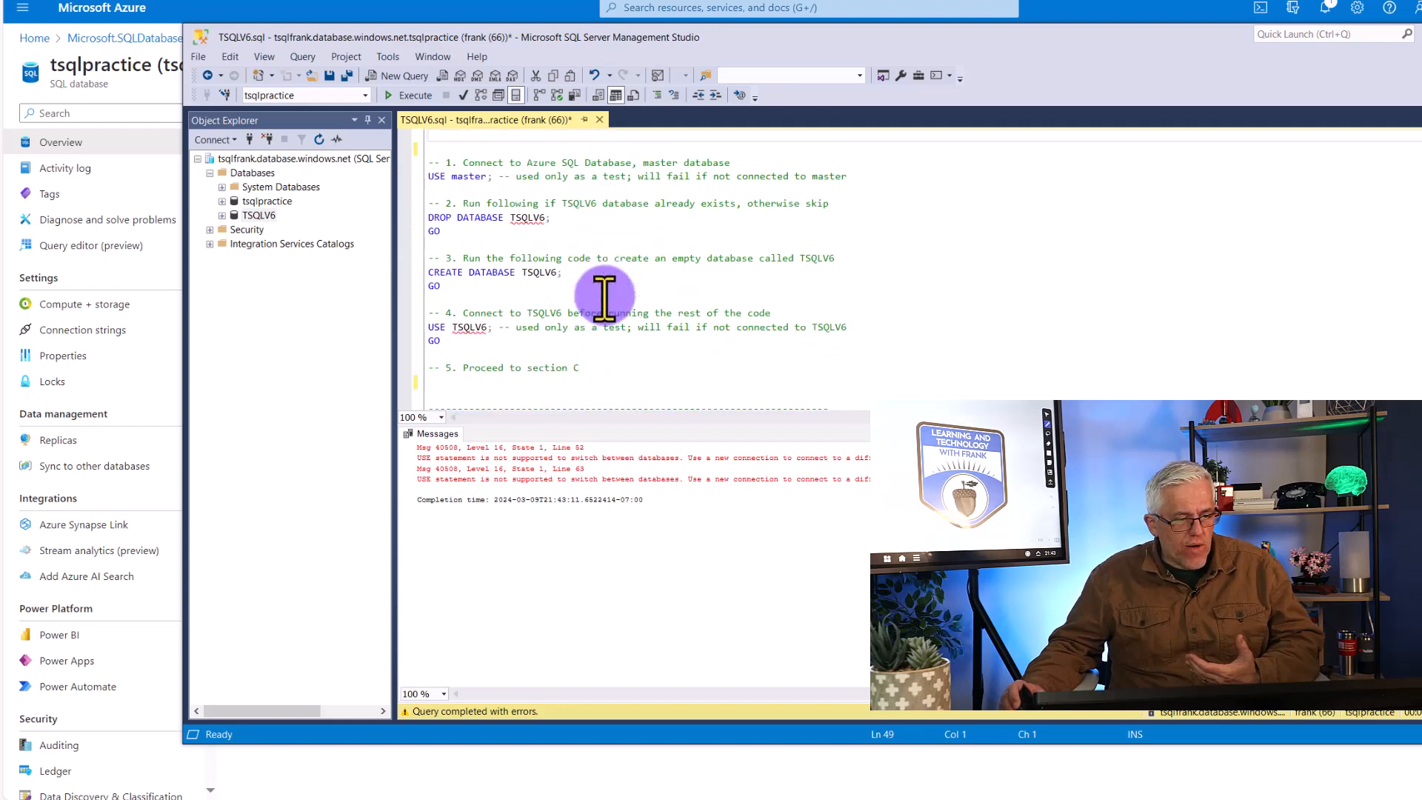
scroll(603, 295, "down", 3)
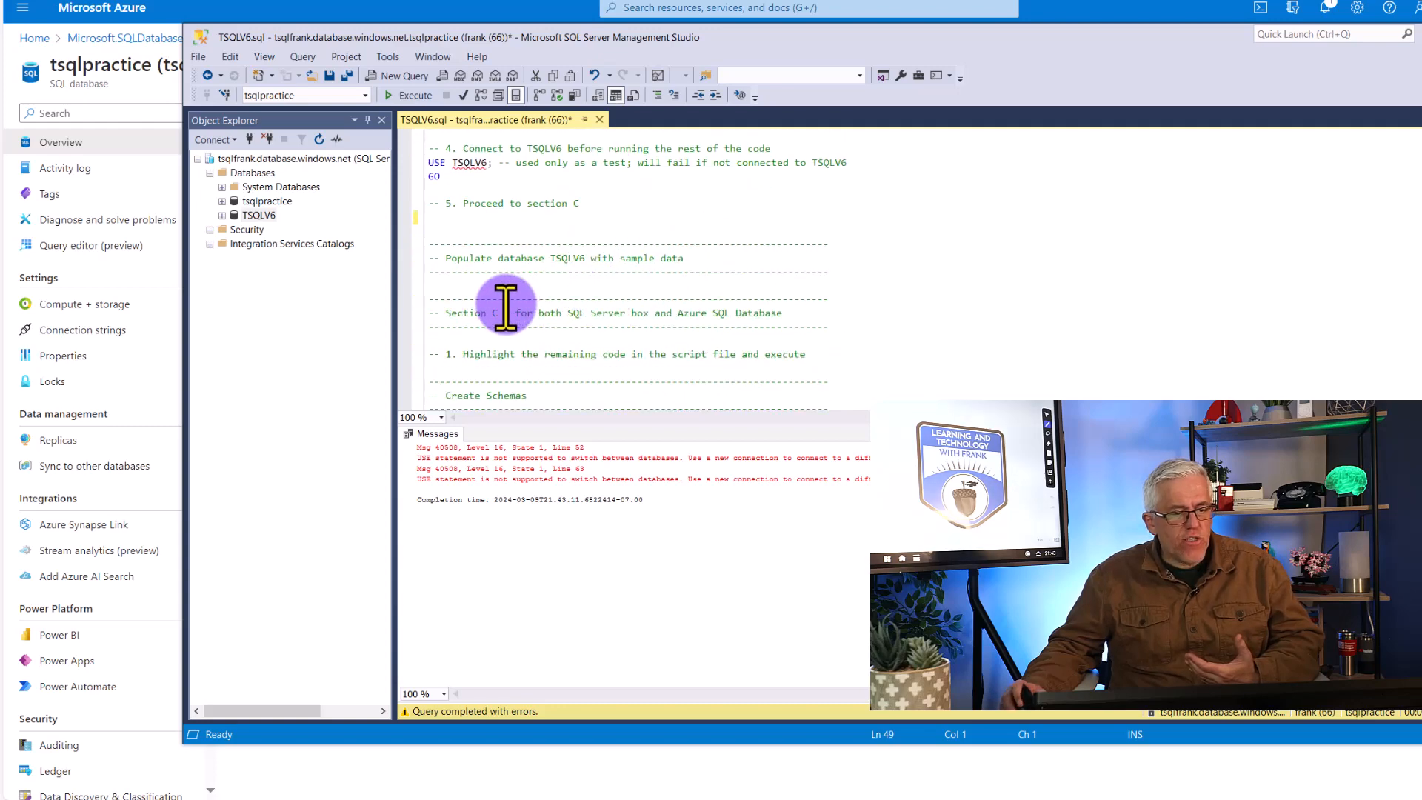
scroll(492, 308, "down", 1)
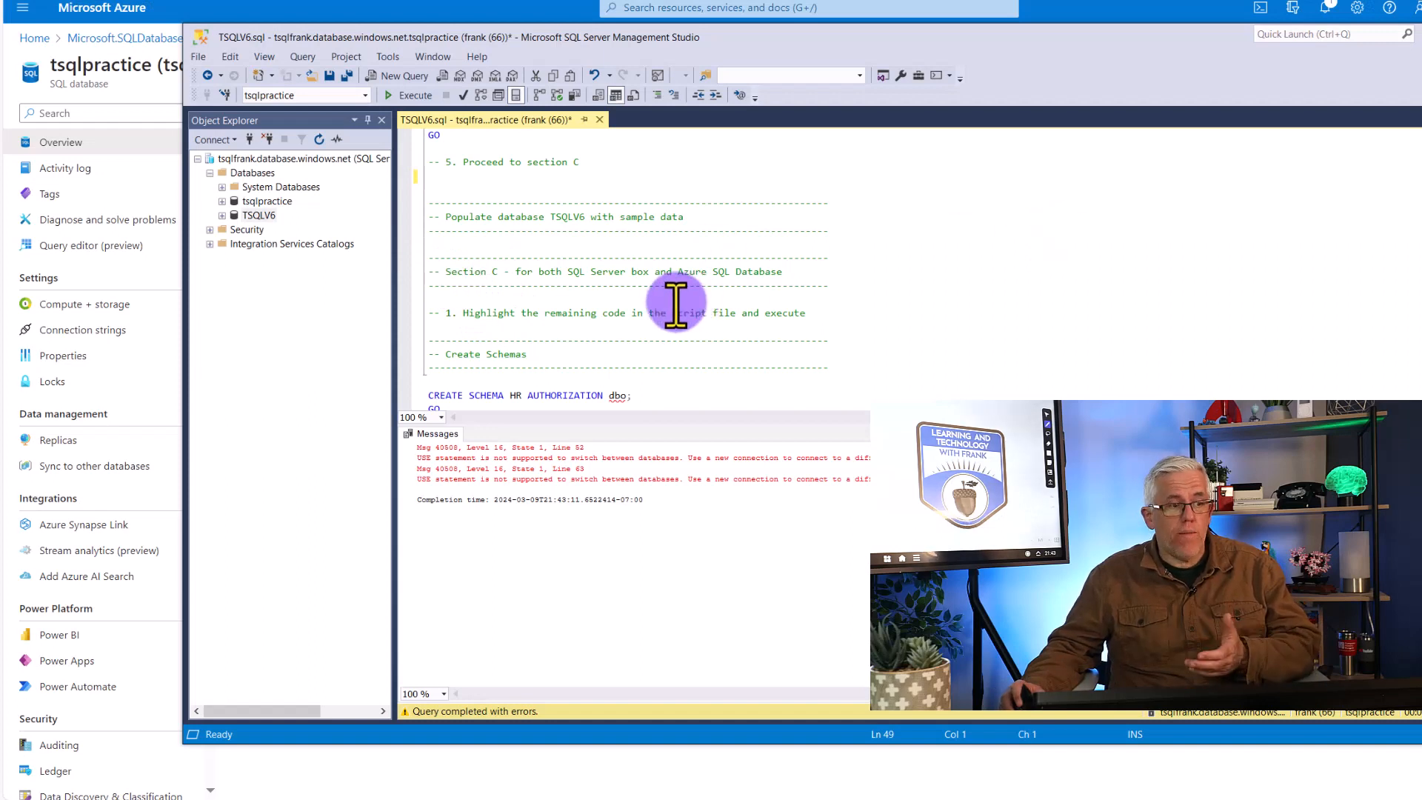
left_click(260, 216)
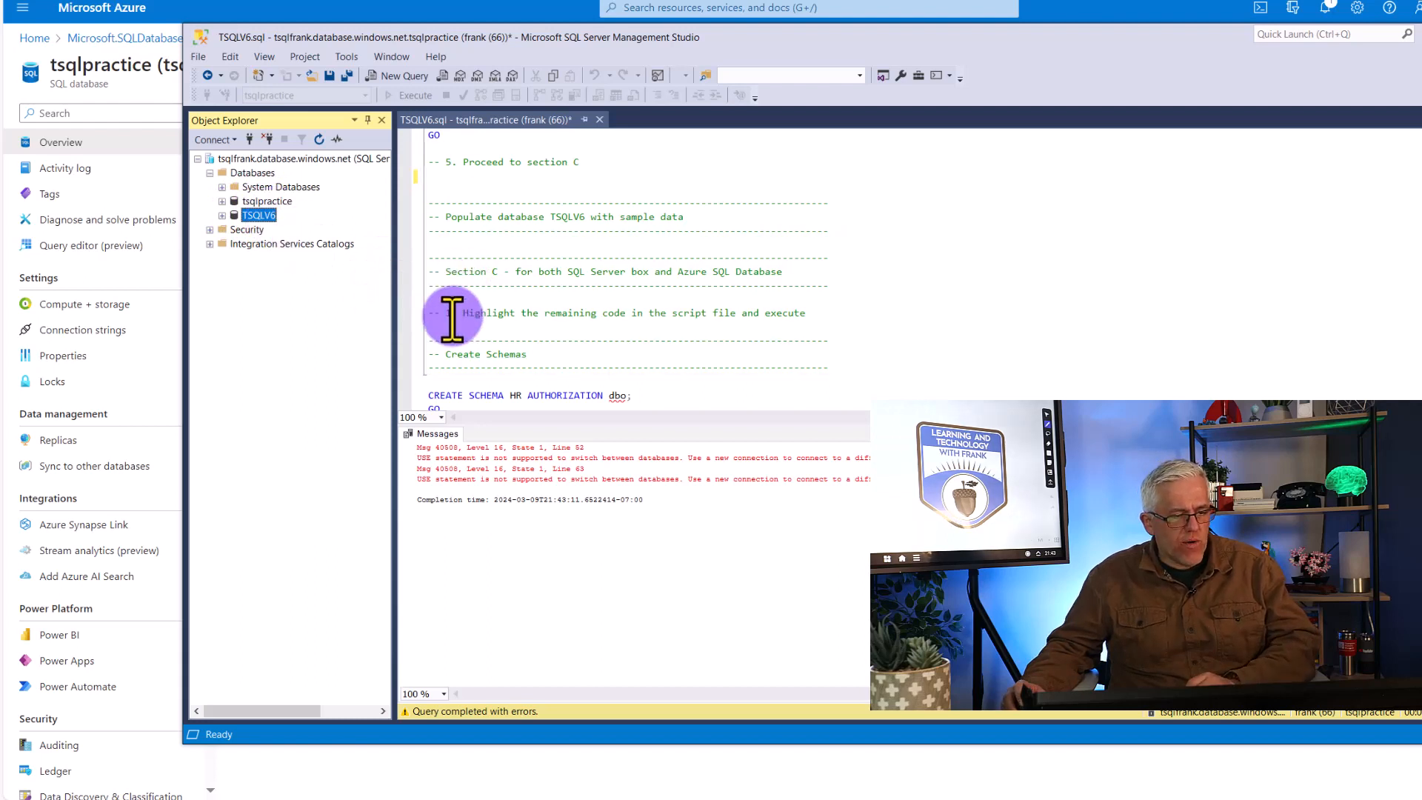
Select all code in TSQLV6.sql from the start of the Section C header through the end of the script, and copy it
scroll(448, 314, "down", 1)
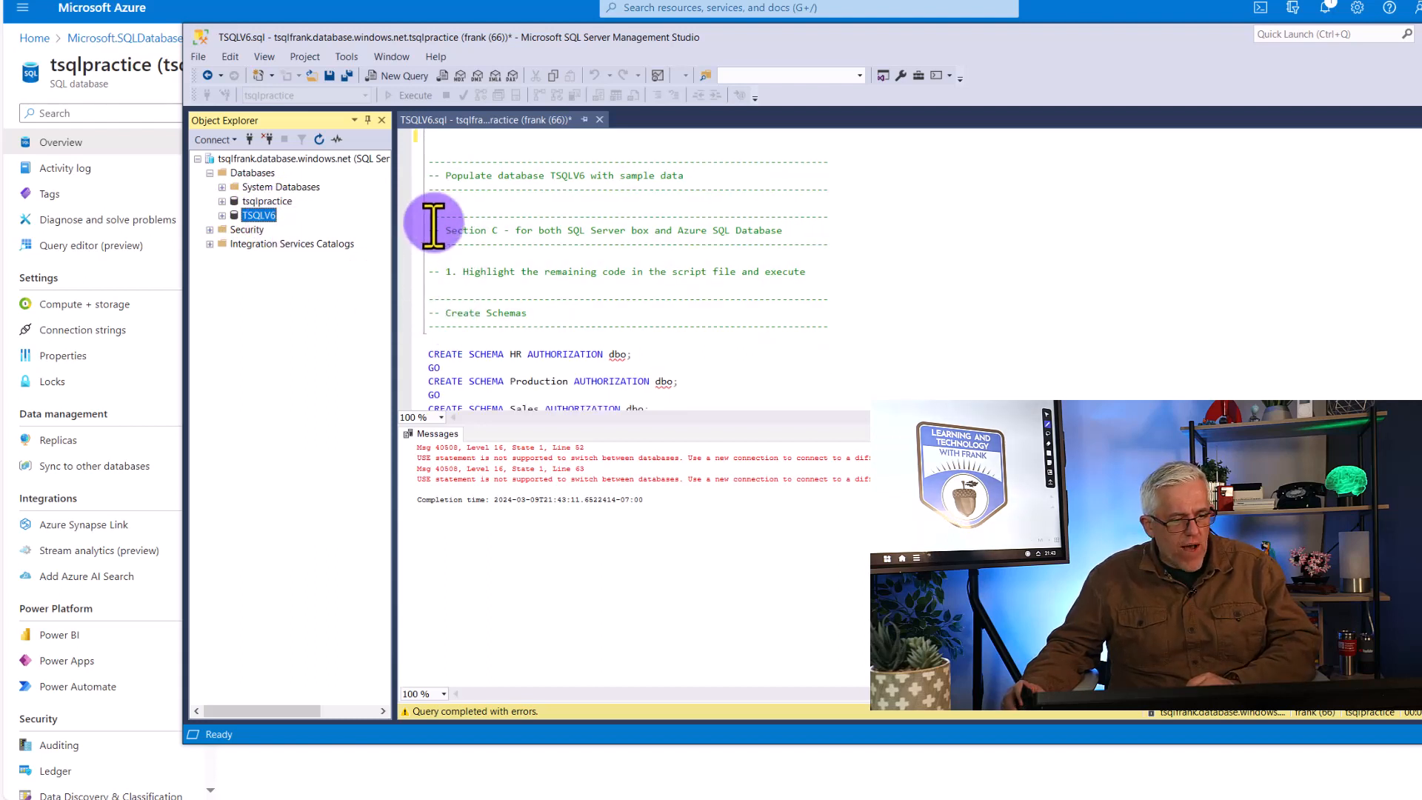
left_click(484, 245)
left_click_drag(434, 216, 807, 330)
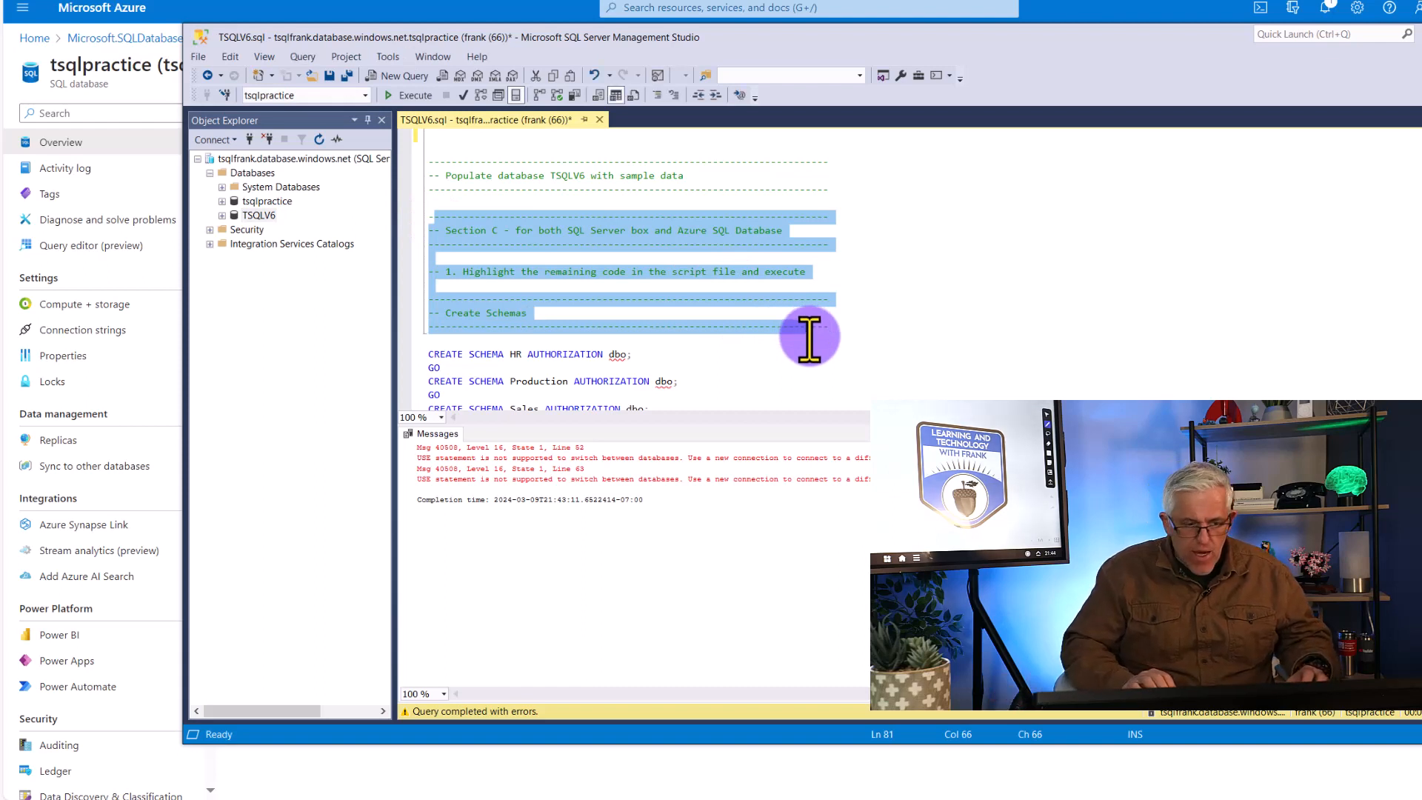
key("Left")
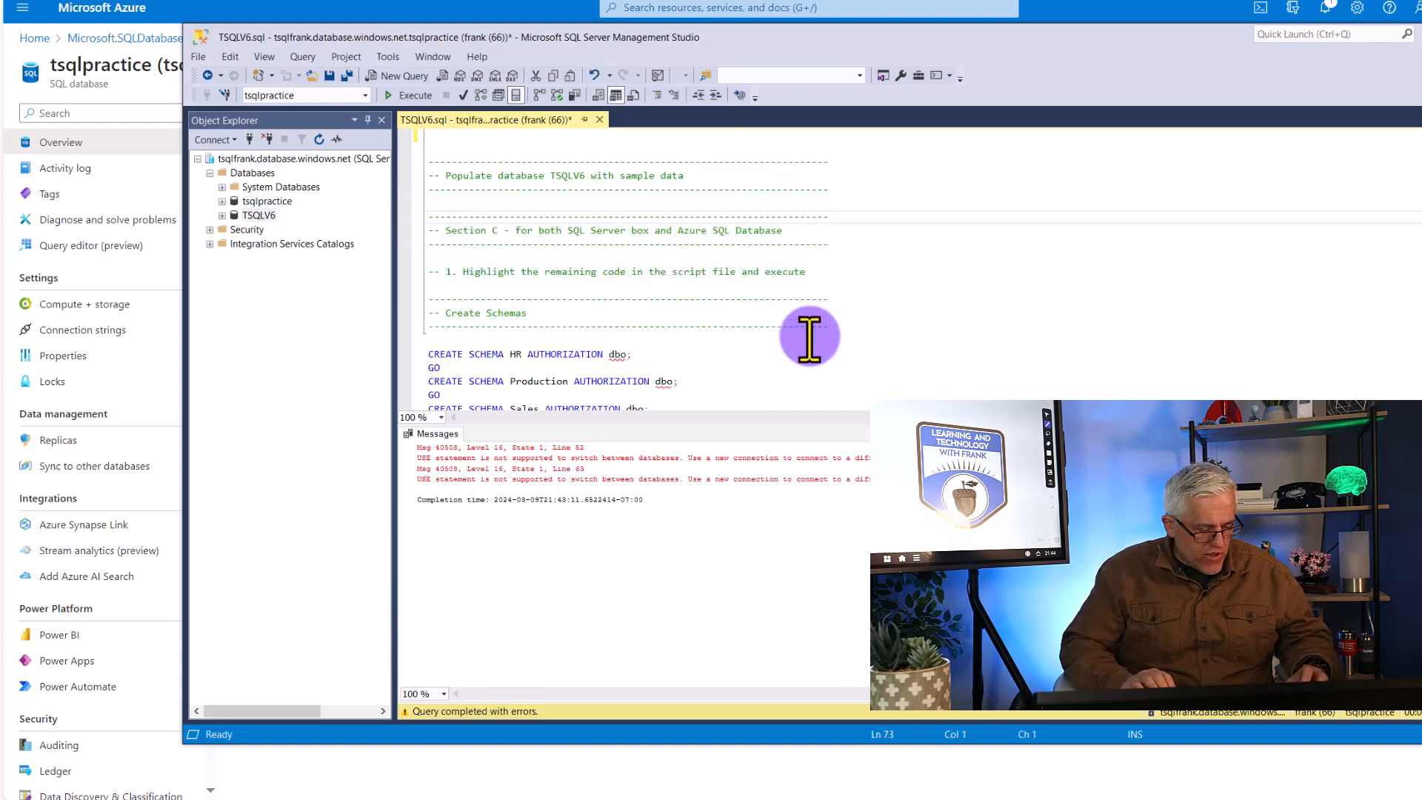
key("shift+Down")
key("shift+Down")
key("shift+Down")
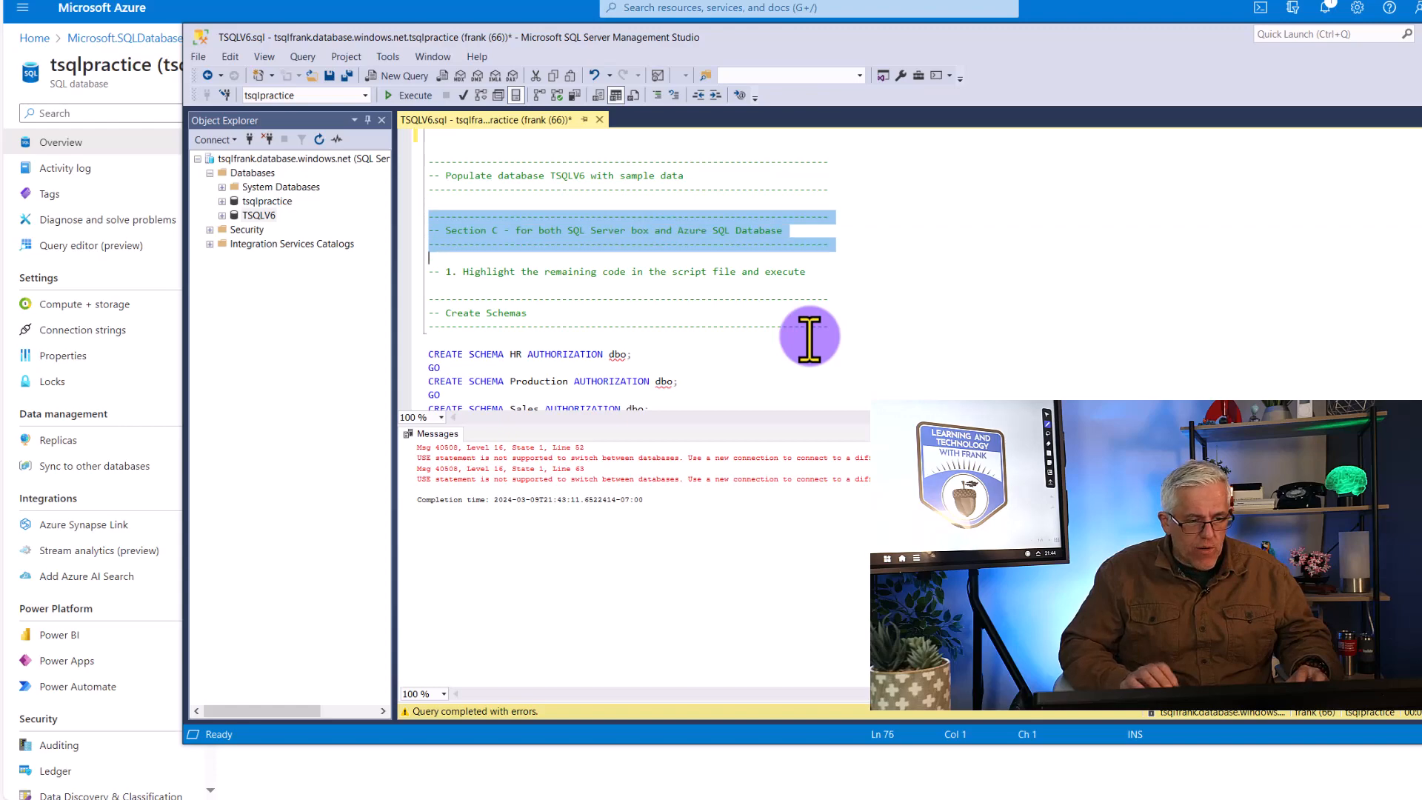
key("shift+Page_Down")
key("shift+Page_Down")
key("shift+Page_Down")
key("shift+Page_Down")
key("shift+Page_Down")
key("shift+Page_Down")
key("shift+Page_Down")
key("shift+Page_Down")
key("shift+Page_Down")
key("shift+Page_Down")
key("shift+Page_Down")
key("shift+Page_Down")
key("shift+Page_Down")
key("shift+Page_Down")
key("shift+Page_Down")
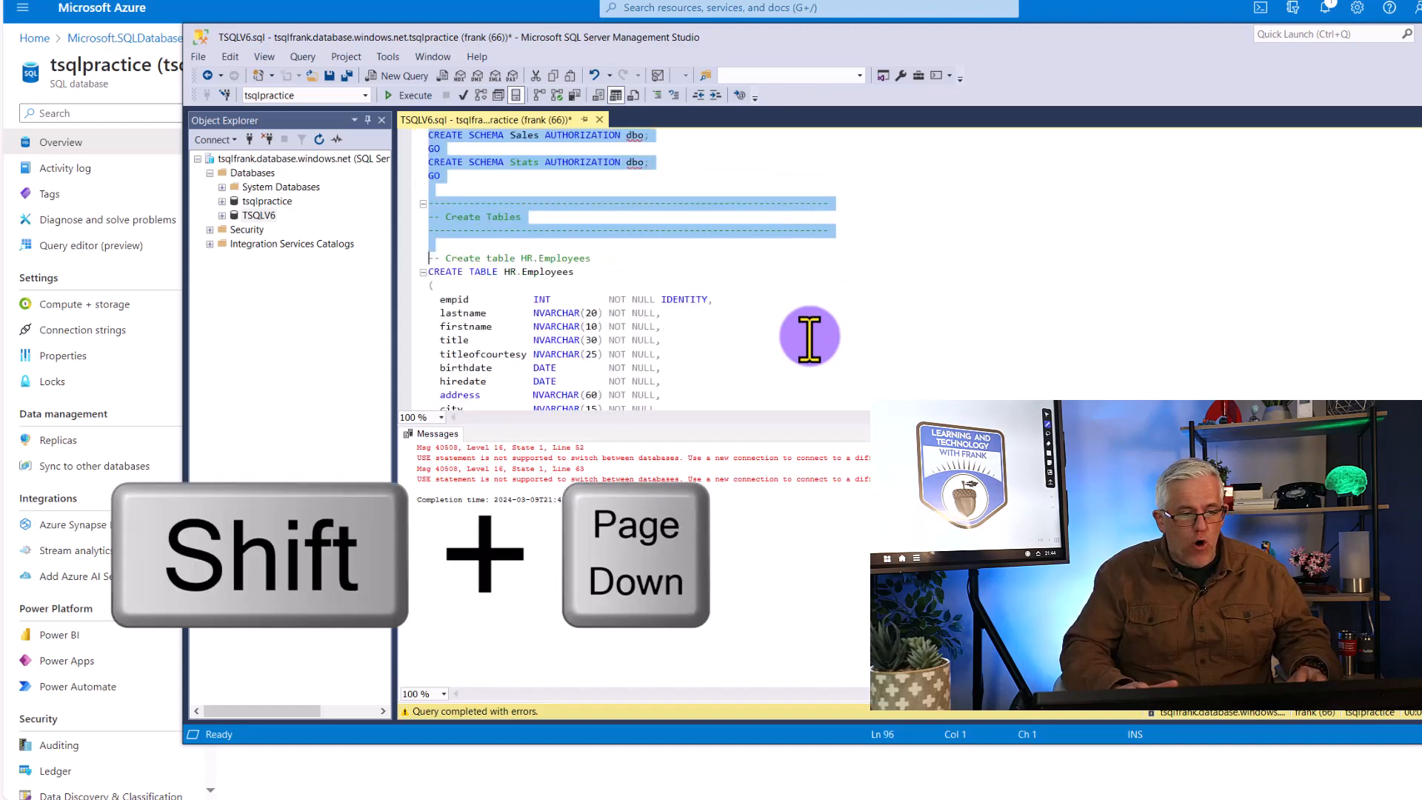
key("shift+Page_Down")
key("shift+Page_Down")
key("shift+Page_Down")
key("shift+Page_Down")
key("shift+Page_Down")
key("shift+Page_Down")
key("shift+Page_Down")
key("shift+Page_Down")
key("shift+Page_Down")
key("shift+Page_Down")
key("shift+Page_Down")
key("shift+Page_Down")
key("shift+Page_Down")
key("shift+Page_Down")
key("shift+Page_Down")
key("shift+Page_Down")
key("shift+Page_Down")
key("shift+Page_Down")
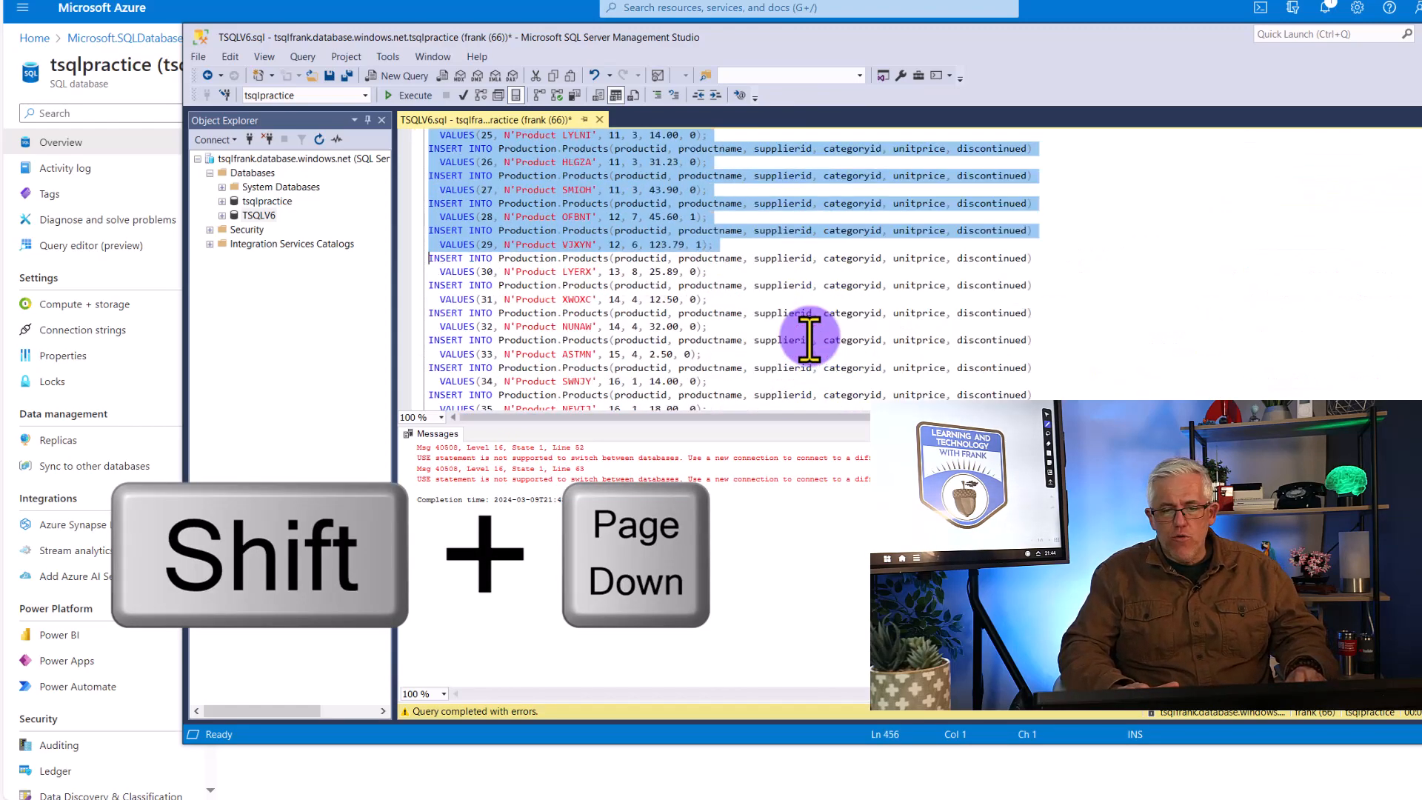
key("shift+Page_Down")
key("shift+Page_Down")
key("shift+Page_Down")
key("shift+Page_Down")
key("shift+Page_Down")
key("shift+Page_Down")
key("shift+Page_Down")
key("shift+Page_Down")
key("shift+Page_Down")
key("shift+Page_Down")
key("shift+Page_Down")
key("shift+Page_Down")
key("shift+Page_Down")
key("shift+Page_Down")
key("shift+Page_Down")
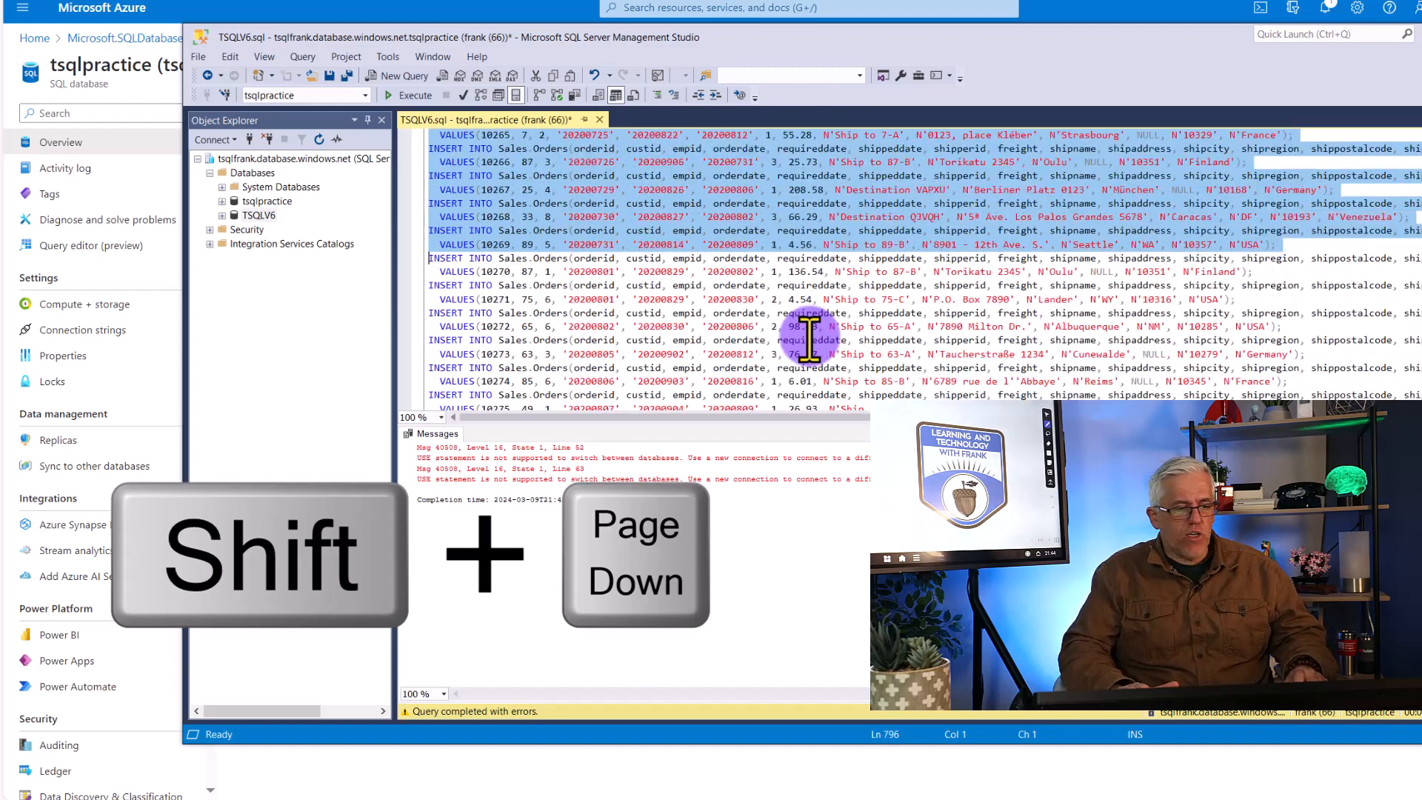
key("shift+Page_Down")
key("shift+Page_Down")
key("shift+Page_Down")
key("shift+Page_Down")
key("shift+Page_Down")
key("shift+Page_Down")
key("shift+Page_Down")
key("shift+Page_Down")
key("shift+Page_Down")
key("shift+Page_Down")
key("shift+Page_Down")
key("shift+Page_Down")
key("shift+Page_Down")
key("shift+Page_Down")
key("shift+Page_Down")
key("shift+Page_Down")
key("shift+Page_Down")
key("shift+Page_Down")
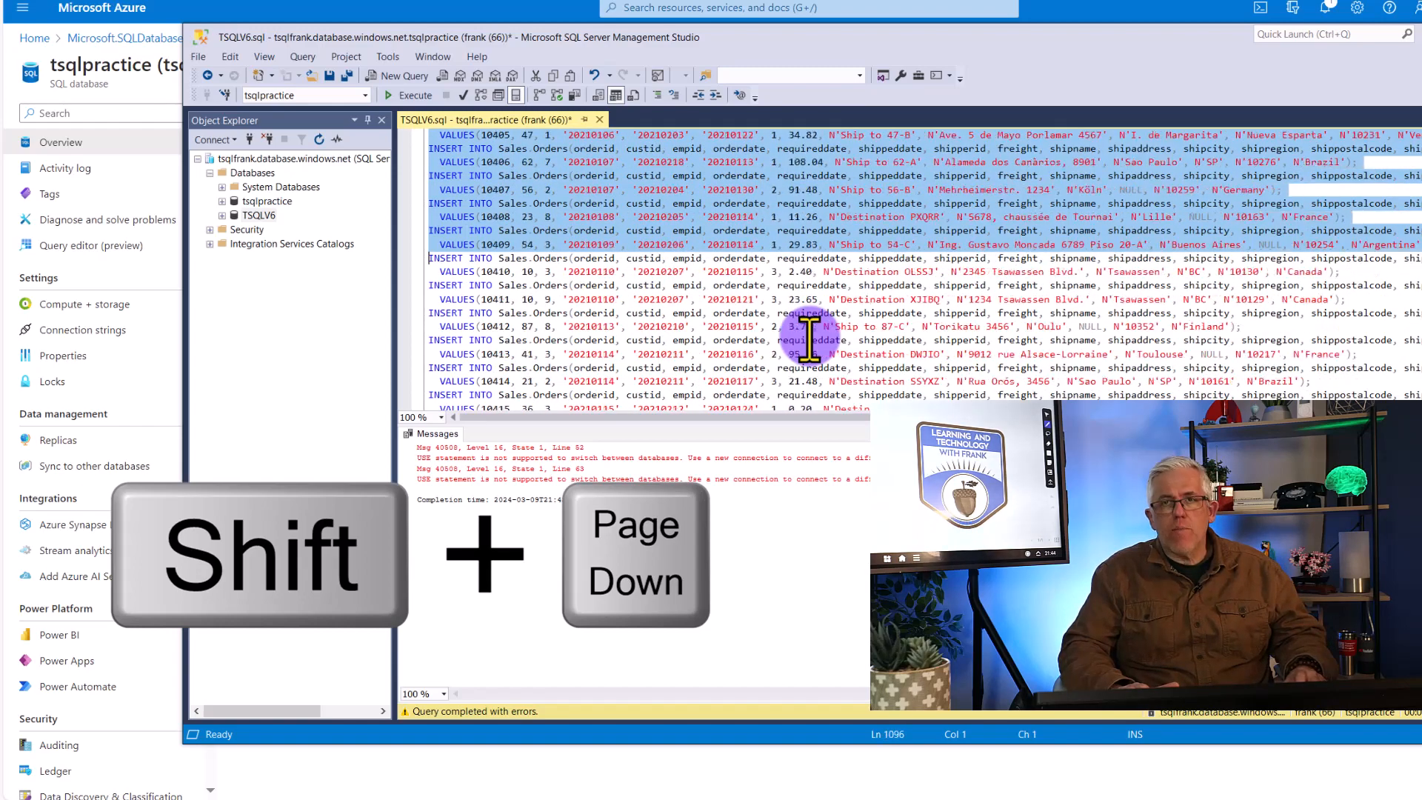
key("shift+Page_Down")
key("shift+Page_Down")
key("shift+Page_Down")
key("shift+Page_Down")
key("shift+Page_Down")
key("shift+Page_Down")
key("shift+Page_Down")
key("shift+Page_Down")
key("shift+Page_Down")
key("shift+Page_Down")
key("shift+Page_Down")
key("shift+Page_Down")
key("shift+Page_Down")
key("shift+Page_Down")
key("shift+Page_Down")
key("shift+Page_Down")
key("shift+Page_Down")
key("shift+Page_Down")
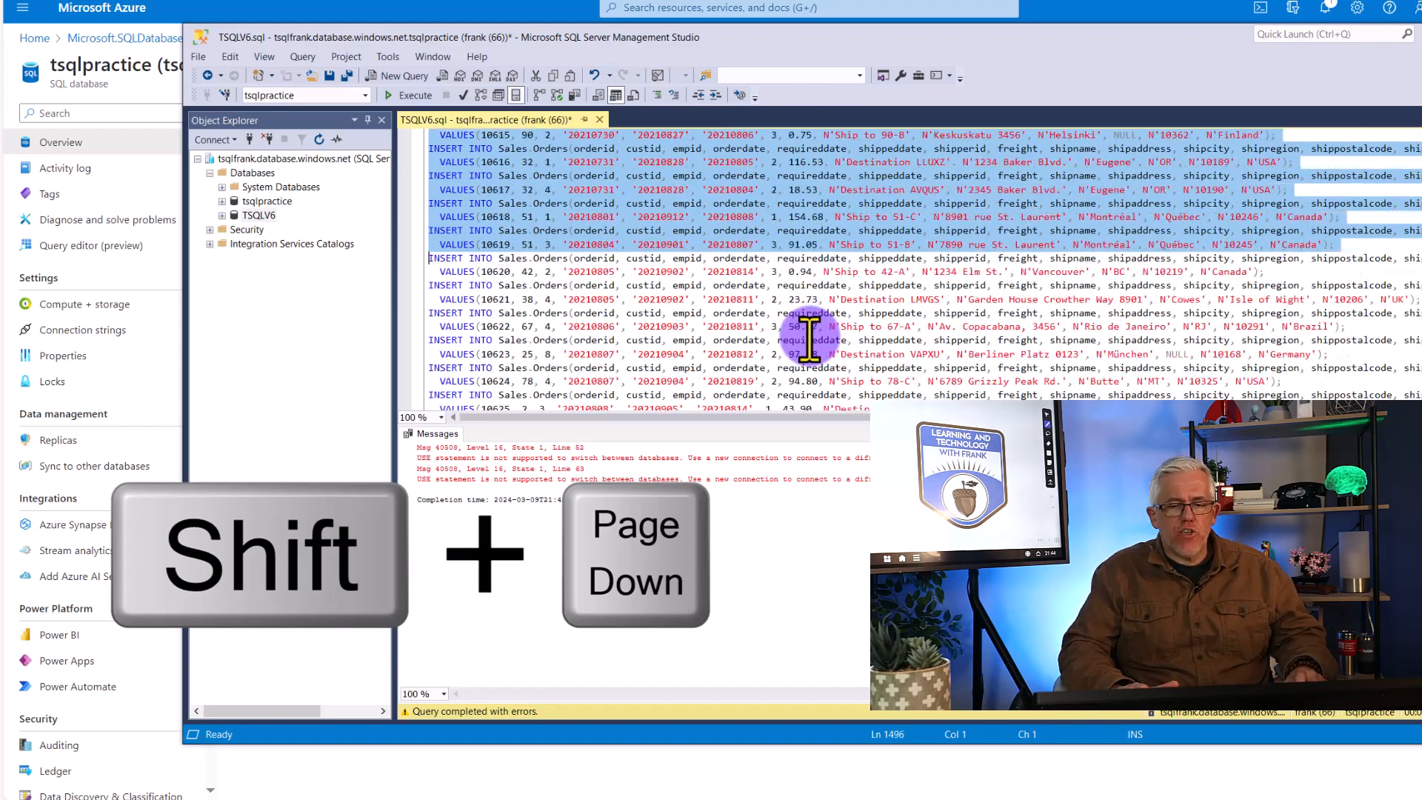
key("shift+Page_Down")
key("shift+Page_Down")
key("shift+Page_Down")
key("shift+Page_Down")
key("shift+Page_Down")
key("shift+Page_Down")
key("shift+Page_Down")
key("shift+Page_Down")
key("shift+Page_Down")
key("shift+Page_Down")
key("shift+Page_Down")
key("shift+Page_Down")
key("shift+Page_Down")
key("shift+Page_Down")
key("shift+Page_Down")
key("shift+Page_Down")
key("shift+Page_Down")
key("shift+Page_Down")
key("shift+Page_Down")
key("shift+Page_Down")
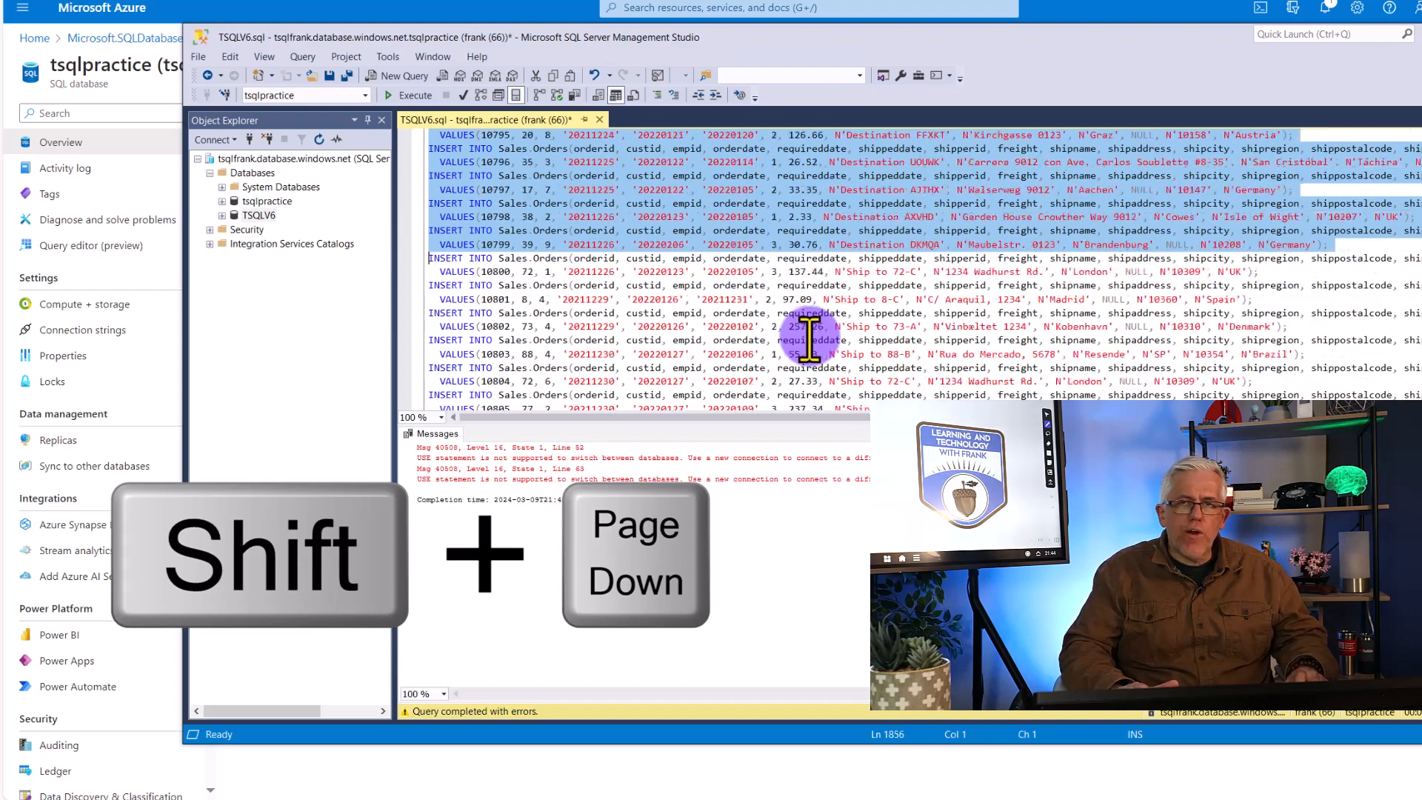
key("shift+Page_Down")
key("shift+Page_Down")
key("shift+Page_Down")
key("shift+Page_Down")
key("shift+Page_Down")
key("shift+Page_Down")
key("shift+Page_Down")
key("shift+Page_Down")
key("shift+Page_Down")
key("shift+Page_Down")
key("shift+Page_Down")
key("shift+Page_Down")
key("shift+Page_Down")
key("shift+Page_Down")
key("shift+Page_Down")
key("shift+Page_Down")
key("shift+Page_Down")
key("shift+Page_Down")
key("shift+Page_Down")
key("shift+Page_Down")
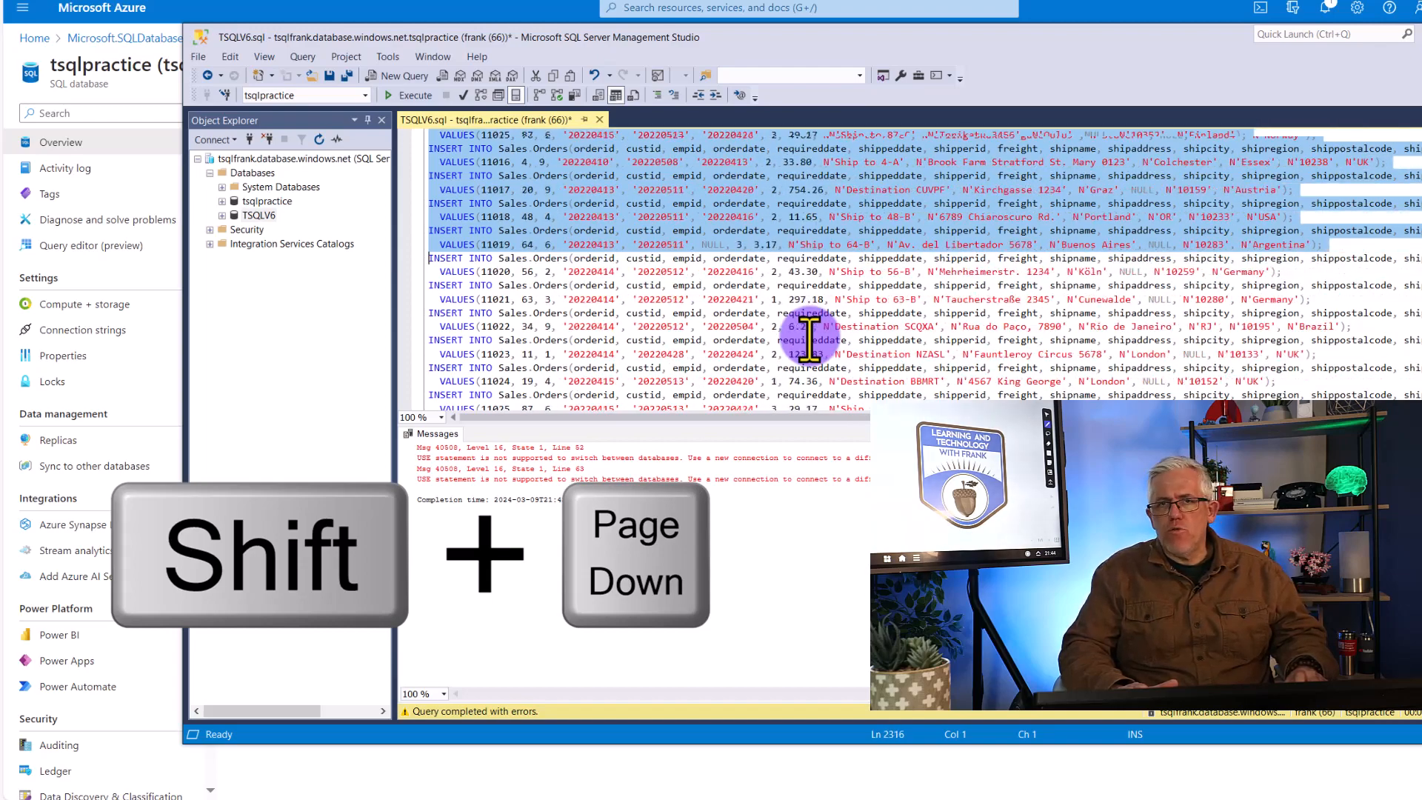
key("shift+Page_Down")
key("shift+Page_Down")
key("shift+Page_Down")
key("shift+Page_Down")
key("shift+Page_Down")
key("shift+Page_Down")
key("shift+Page_Down")
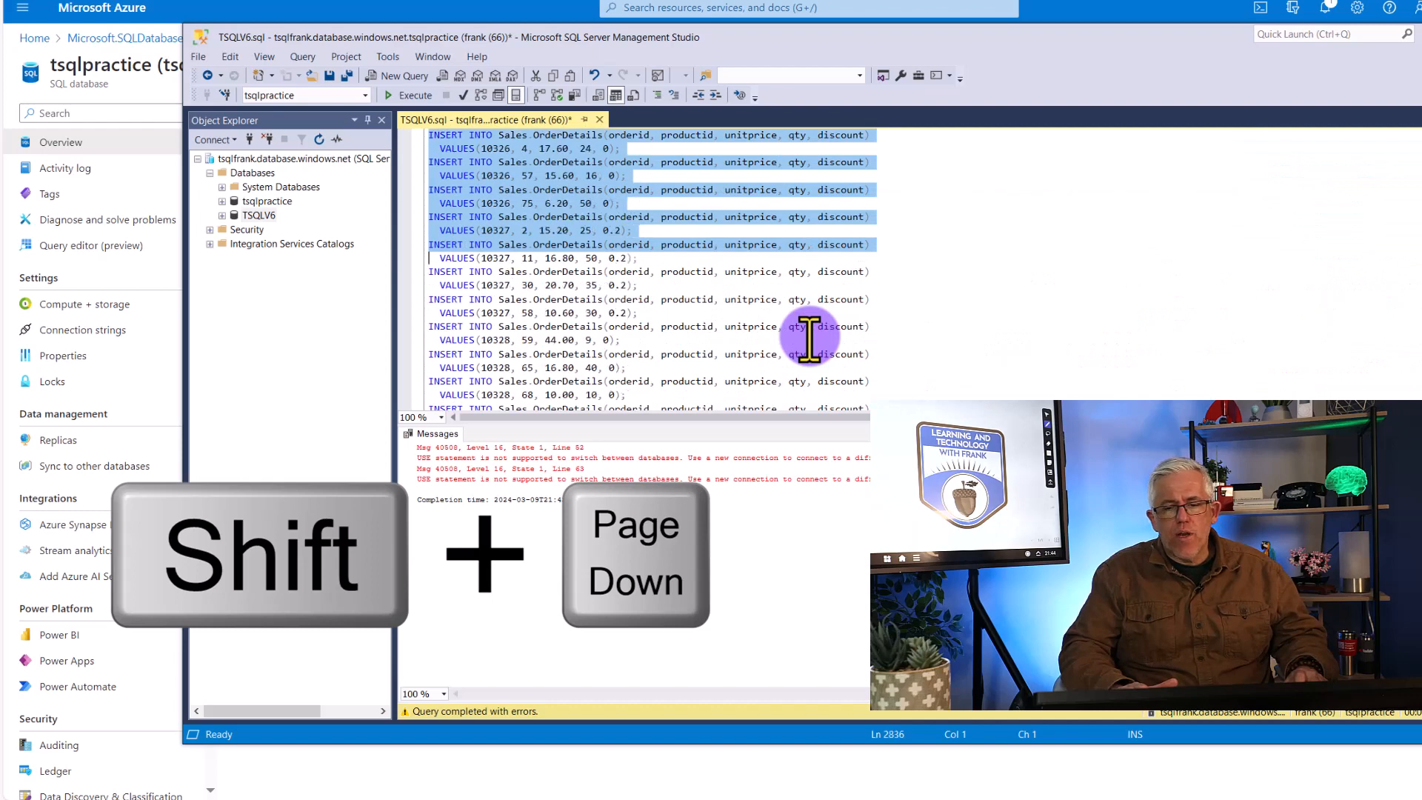
key("shift+Page_Down")
key("shift+Page_Down")
key("shift+Page_Down")
key("shift+Page_Down")
key("shift+Page_Down")
key("shift+Page_Down")
key("shift+Page_Down")
key("shift+Page_Down")
key("shift+Page_Down")
key("shift+Page_Down")
key("shift+Page_Down")
key("shift+Page_Down")
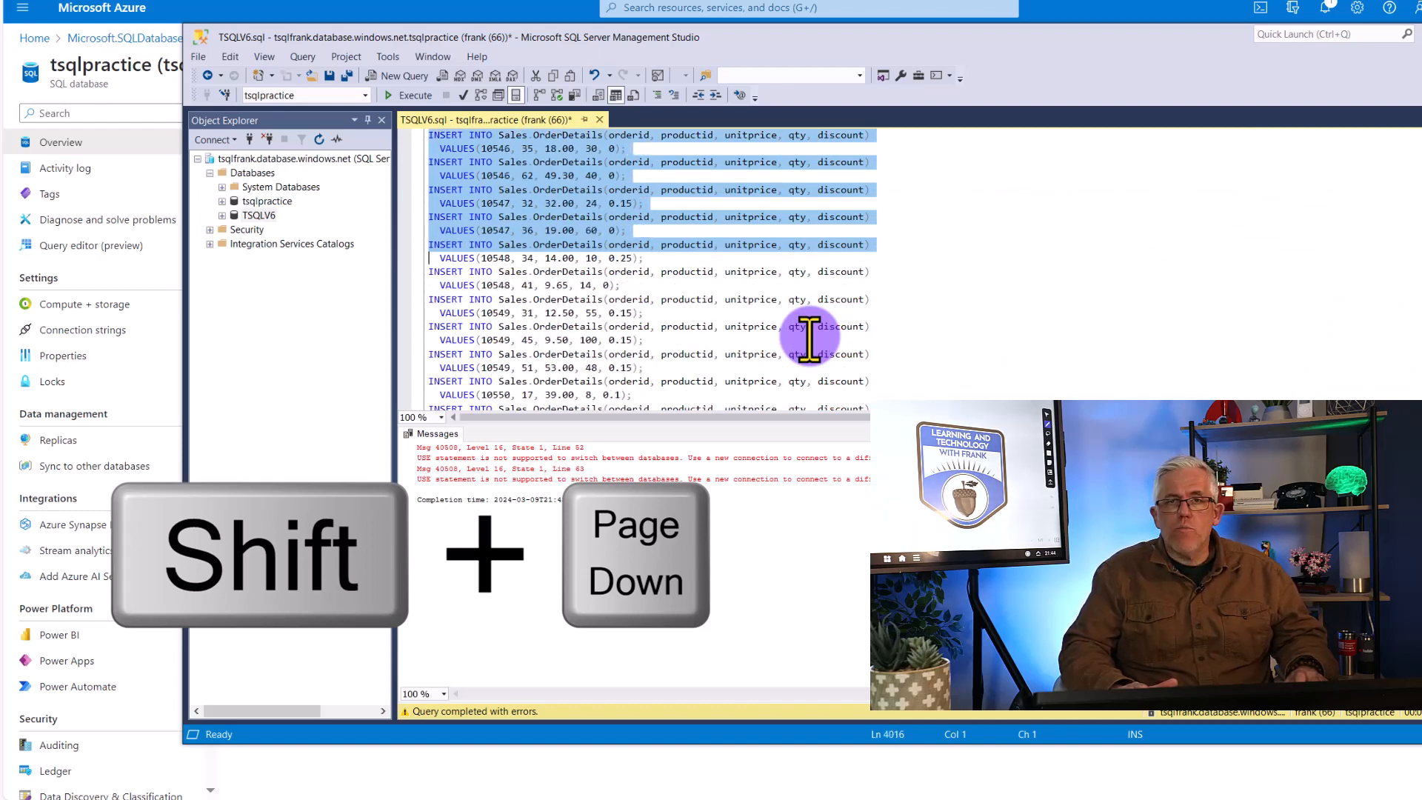
key("shift+Page_Down")
key("shift+Page_Down")
key("shift+Page_Down")
key("shift+Page_Down")
key("shift+Page_Down")
key("shift+Page_Down")
key("shift+Page_Down")
key("shift+Page_Down")
key("shift+Page_Down")
key("shift+Page_Down")
key("shift+Page_Down")
key("shift+Page_Down")
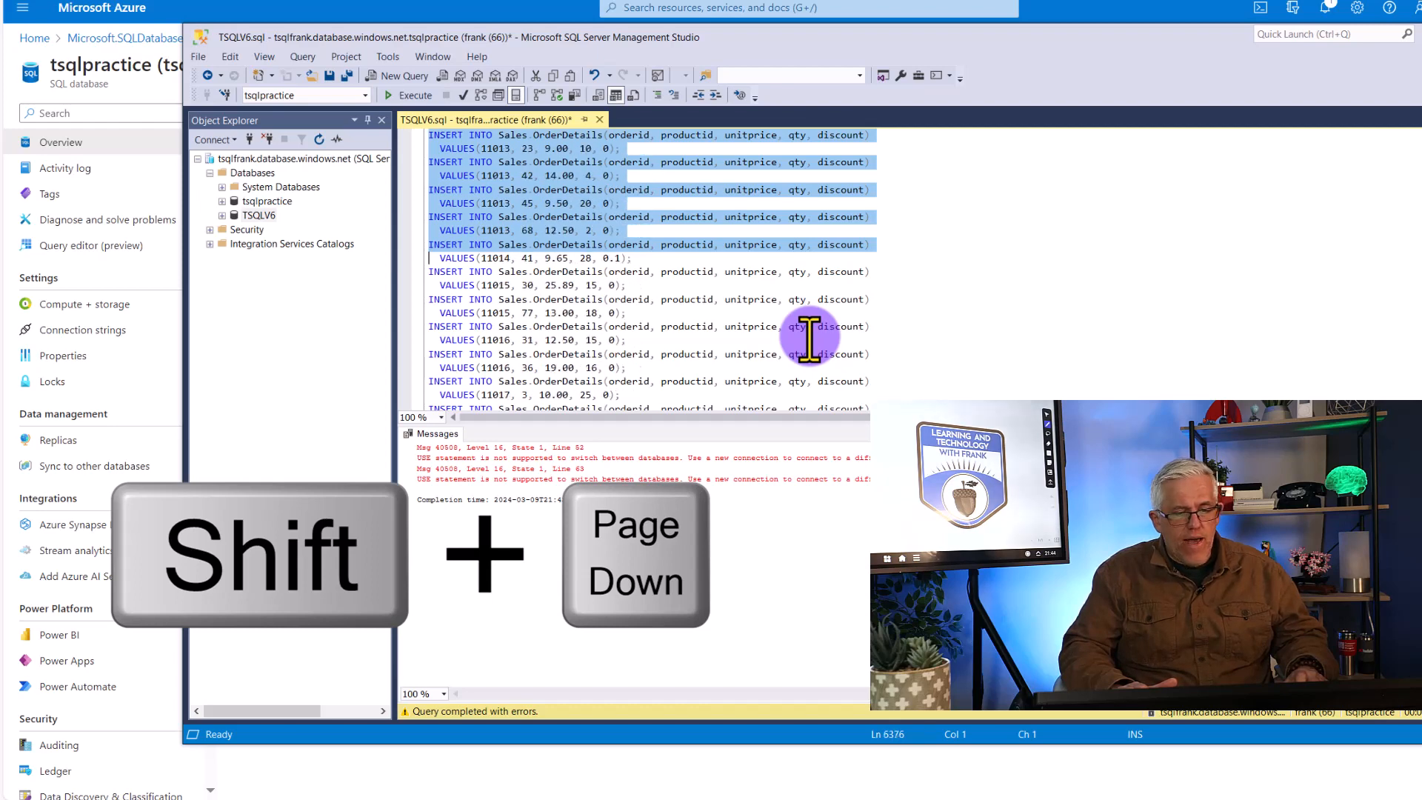
key("shift+Page_Down")
key("shift+Page_Down")
key("shift+Page_Down")
key("shift+Page_Down")
key("shift+Page_Down")
key("shift+Page_Down")
key("shift+Page_Down")
key("shift+Page_Down")
key("shift+Page_Down")
key("shift+Page_Down")
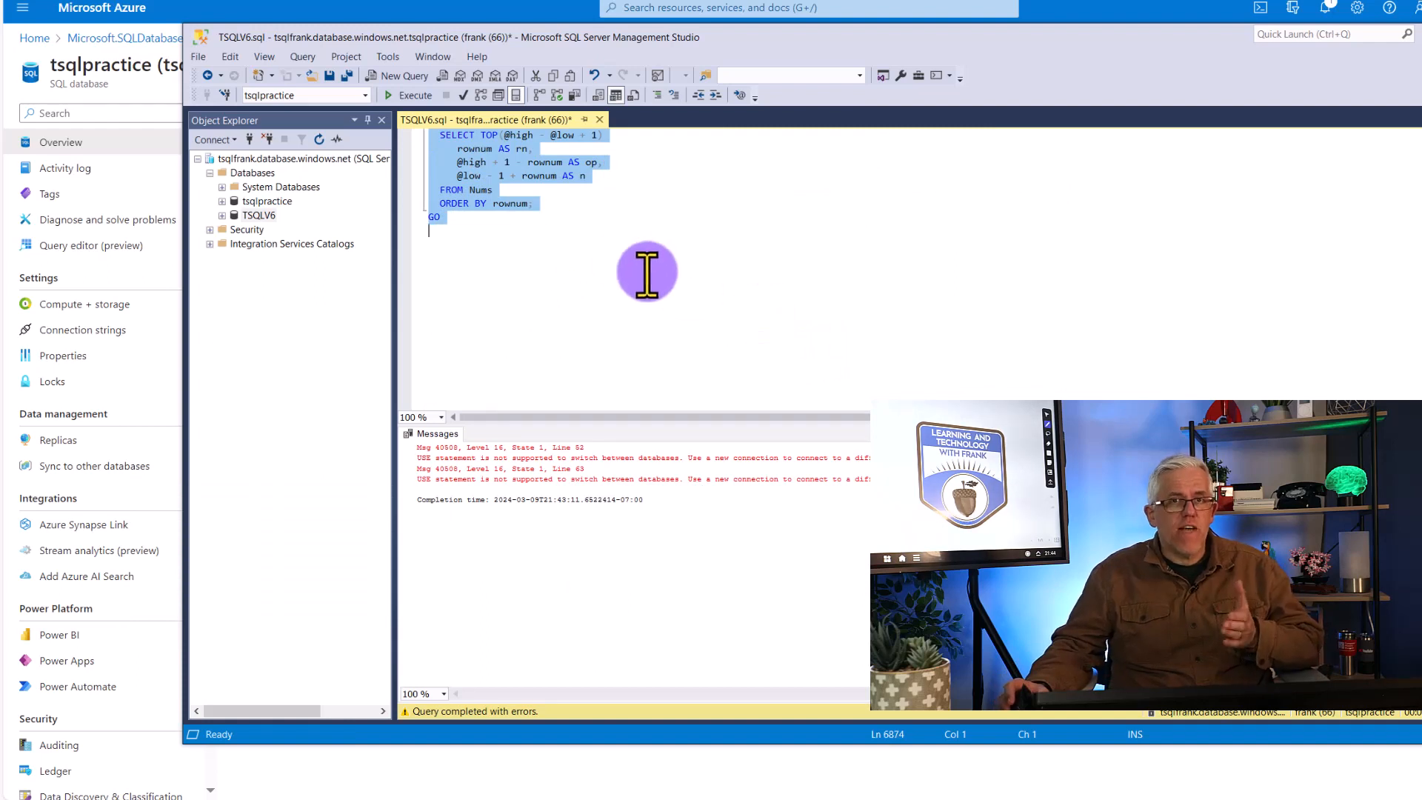
right_click(466, 177)
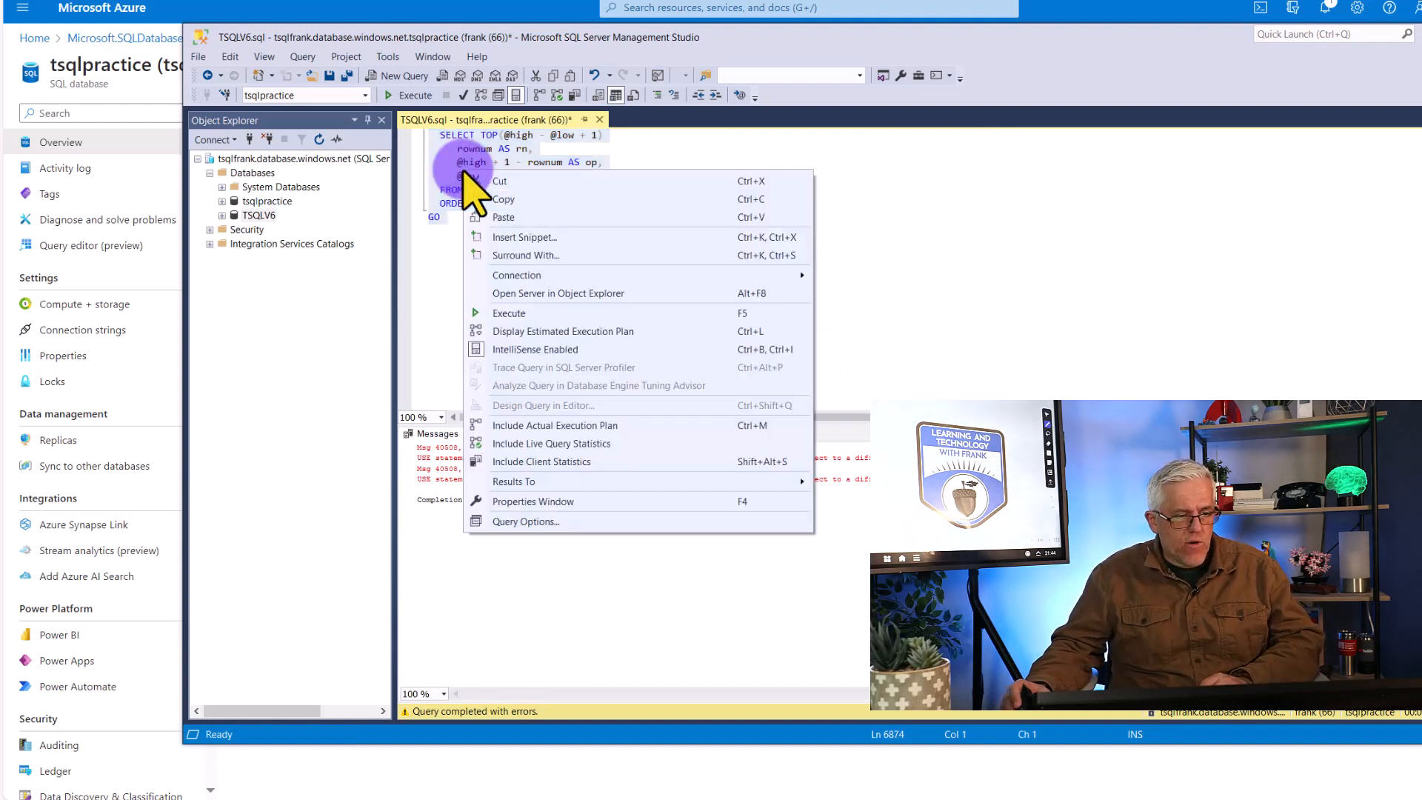
left_click(490, 200)
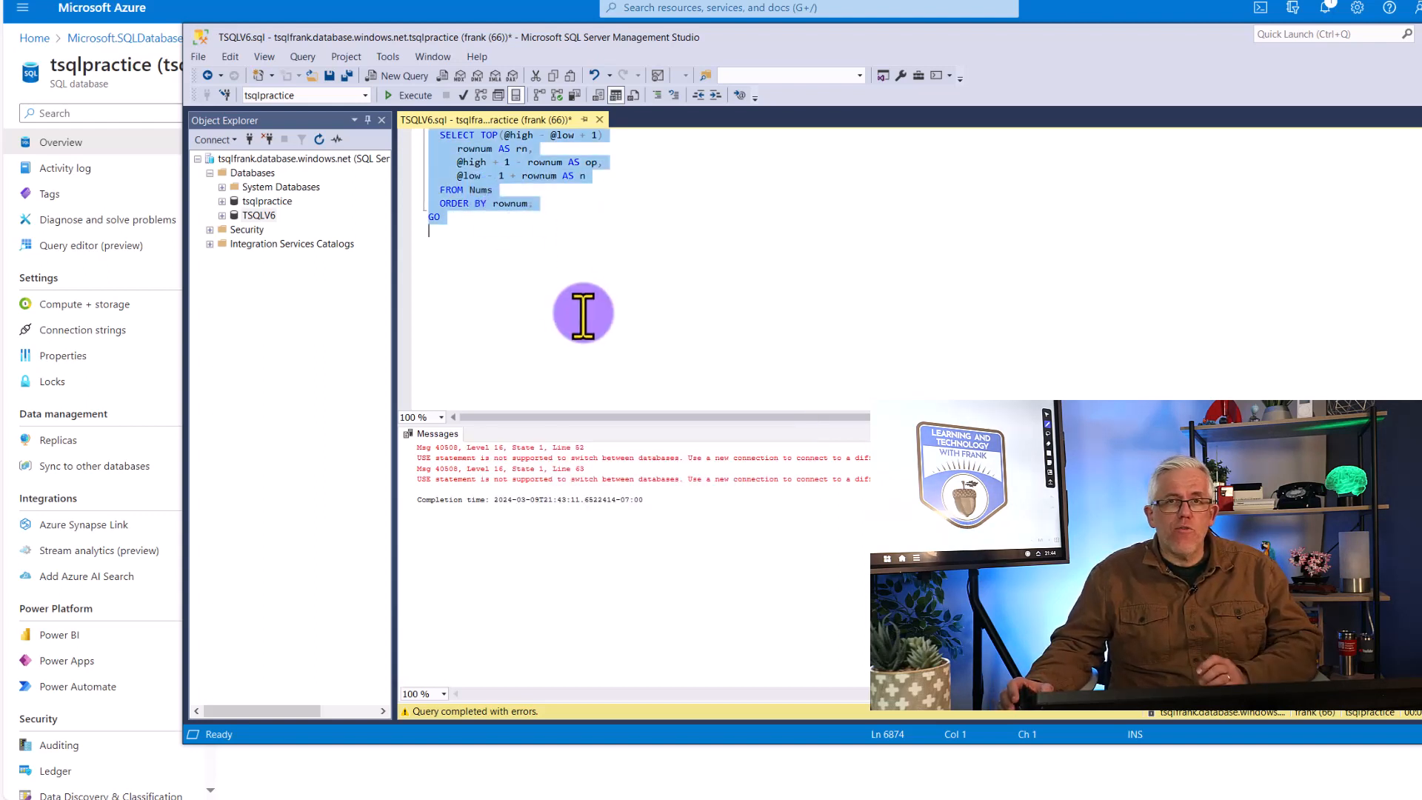
Create a new query connected to the TSQLV6 database and paste the copied Section C code into it
left_click(259, 215)
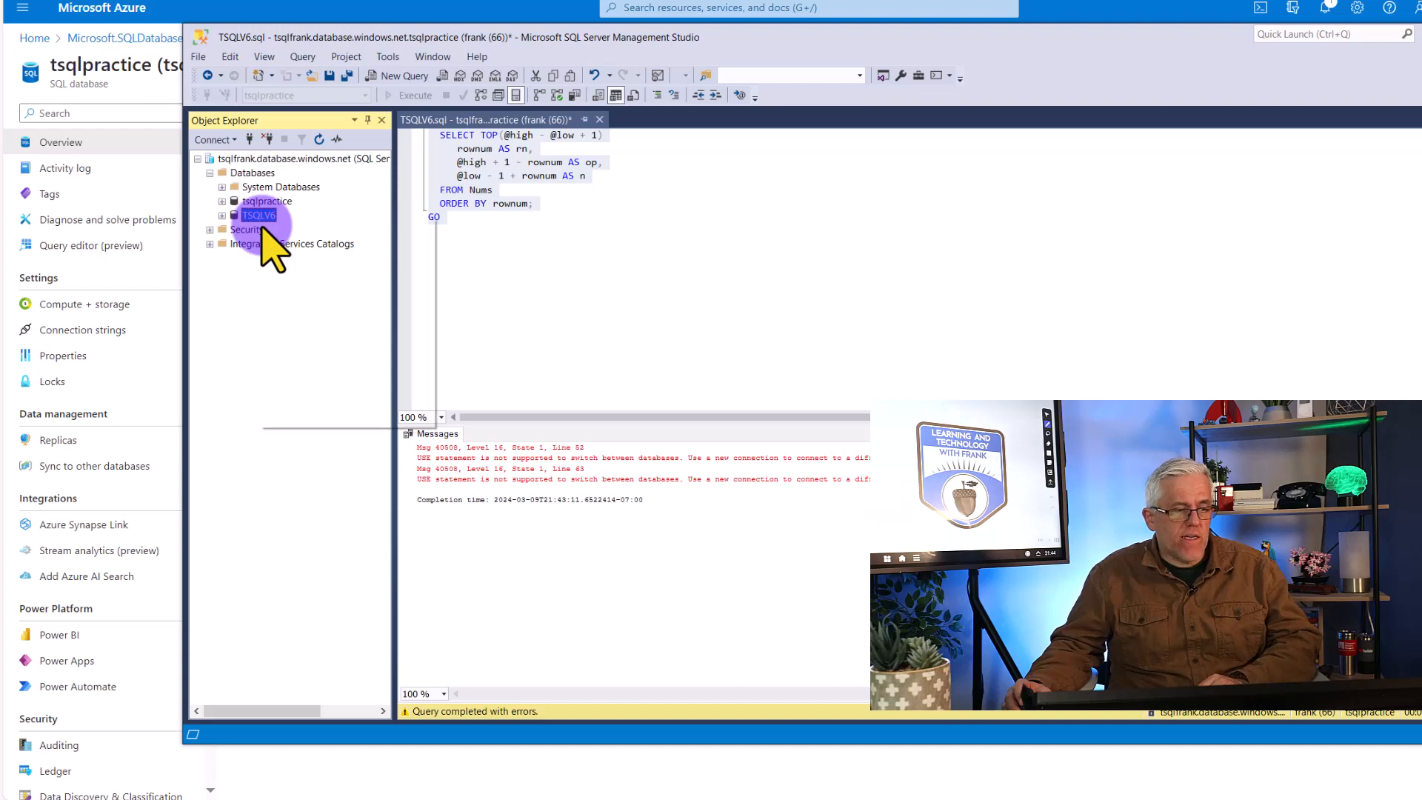
right_click(260, 217)
key("Escape")
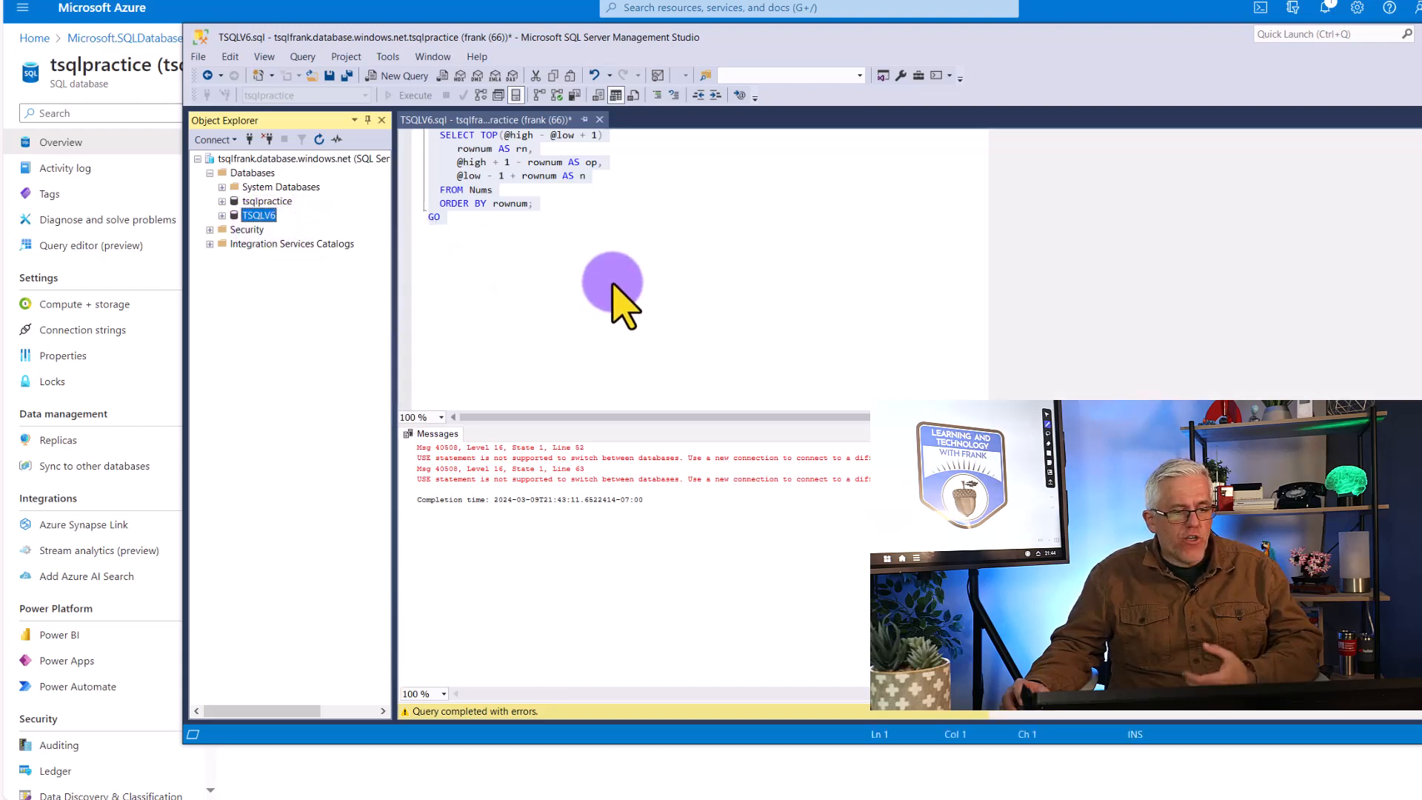
key("ctrl+n")
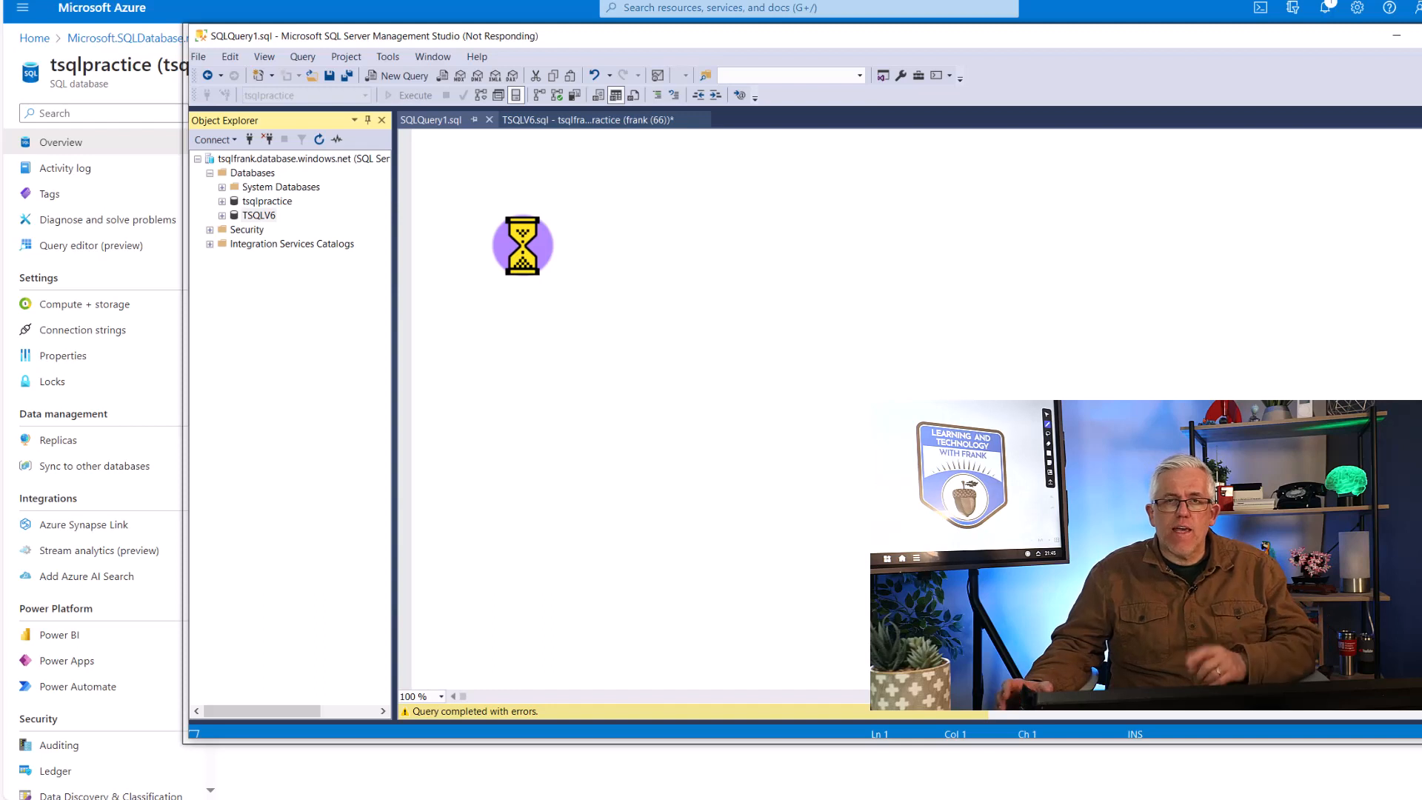
right_click(522, 245)
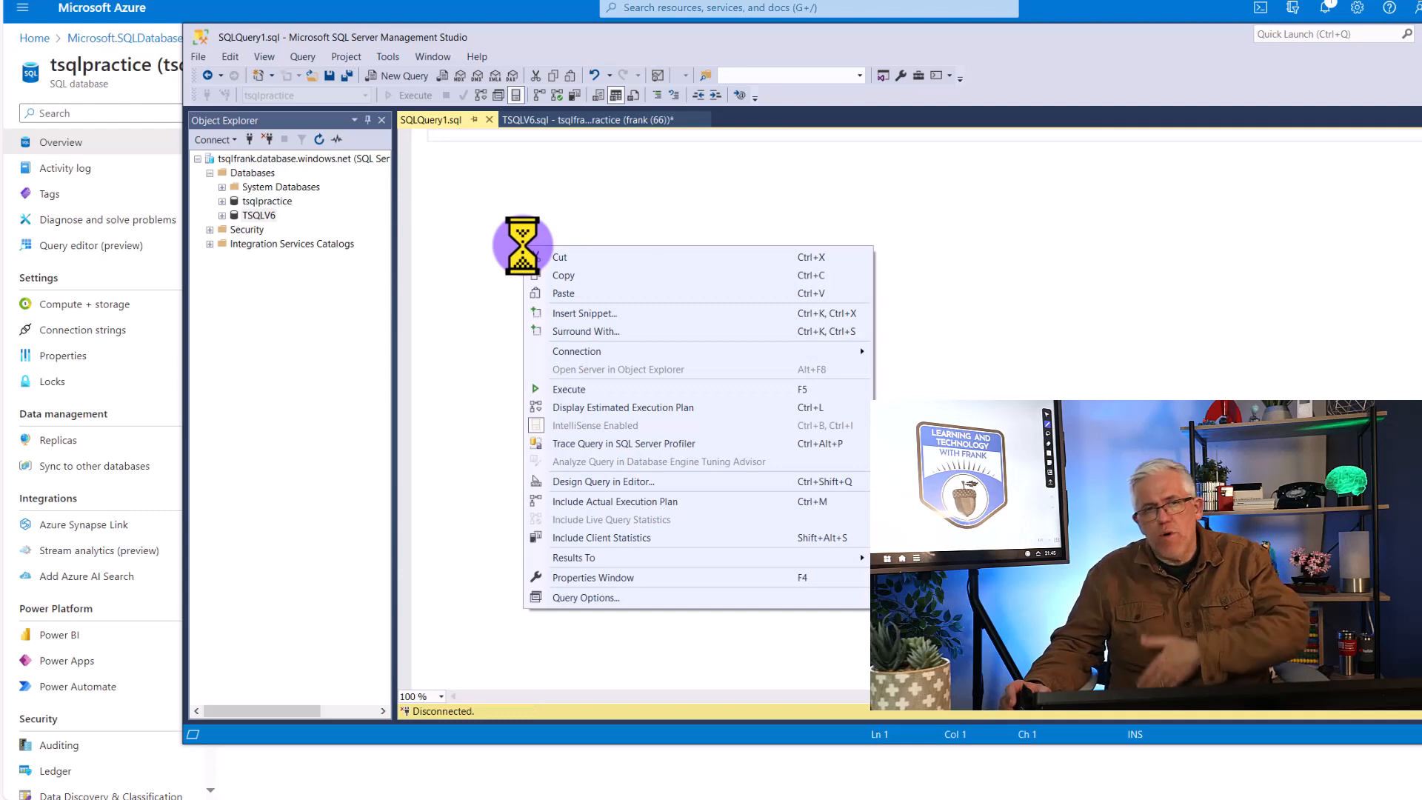
left_click(562, 294)
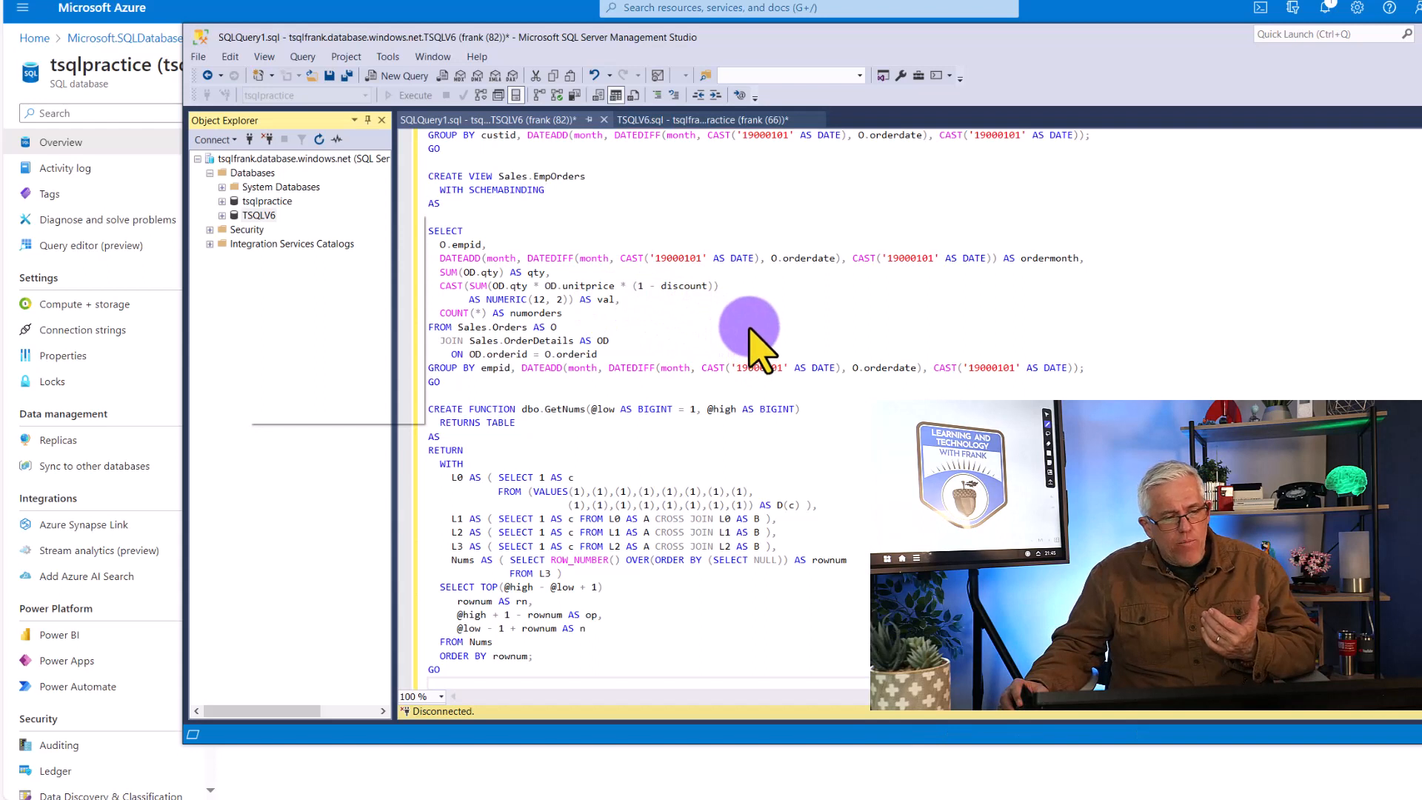
Execute the pasted Section C code in SQLQuery1.sql against TSQLV6, and expand the database's Tables folder
left_click(471, 120)
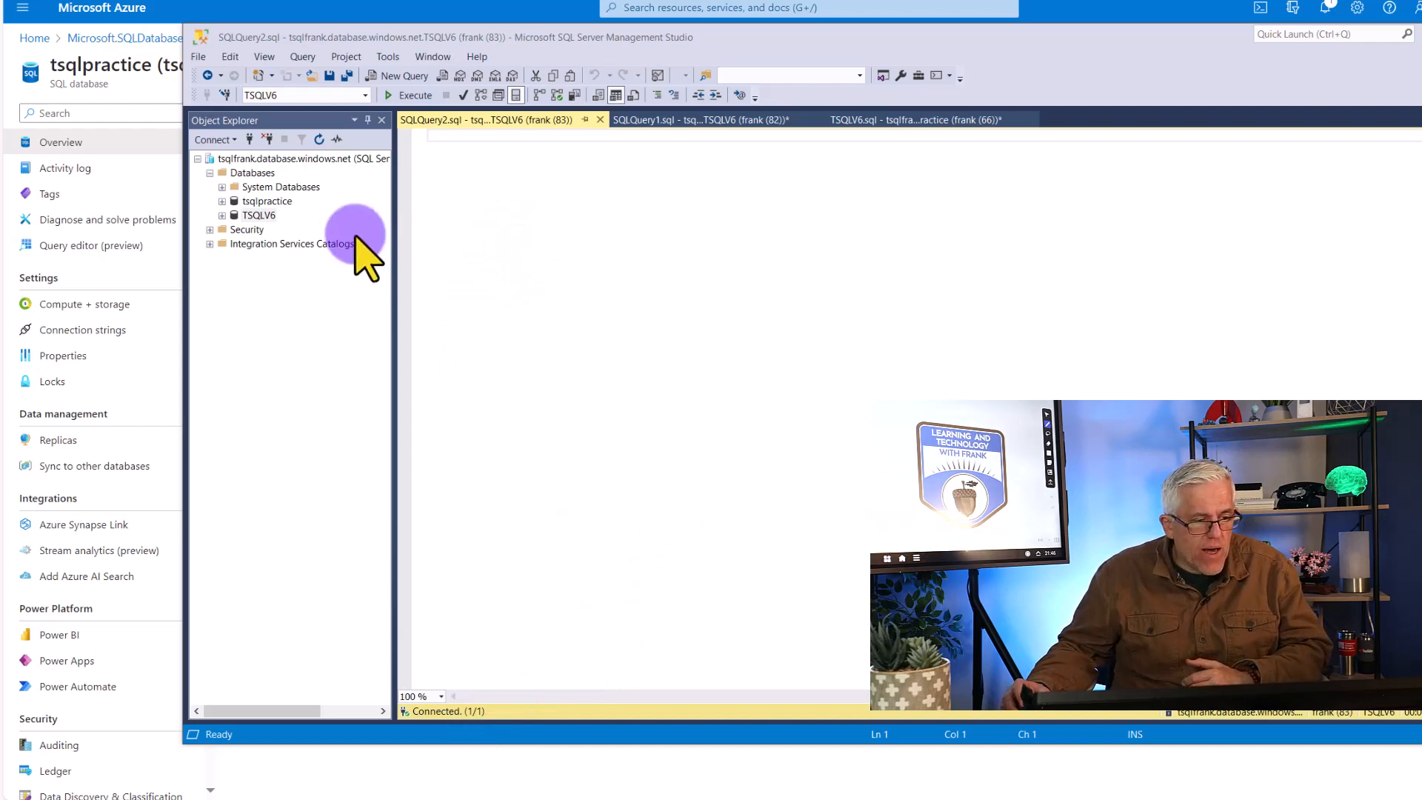
left_click(709, 124)
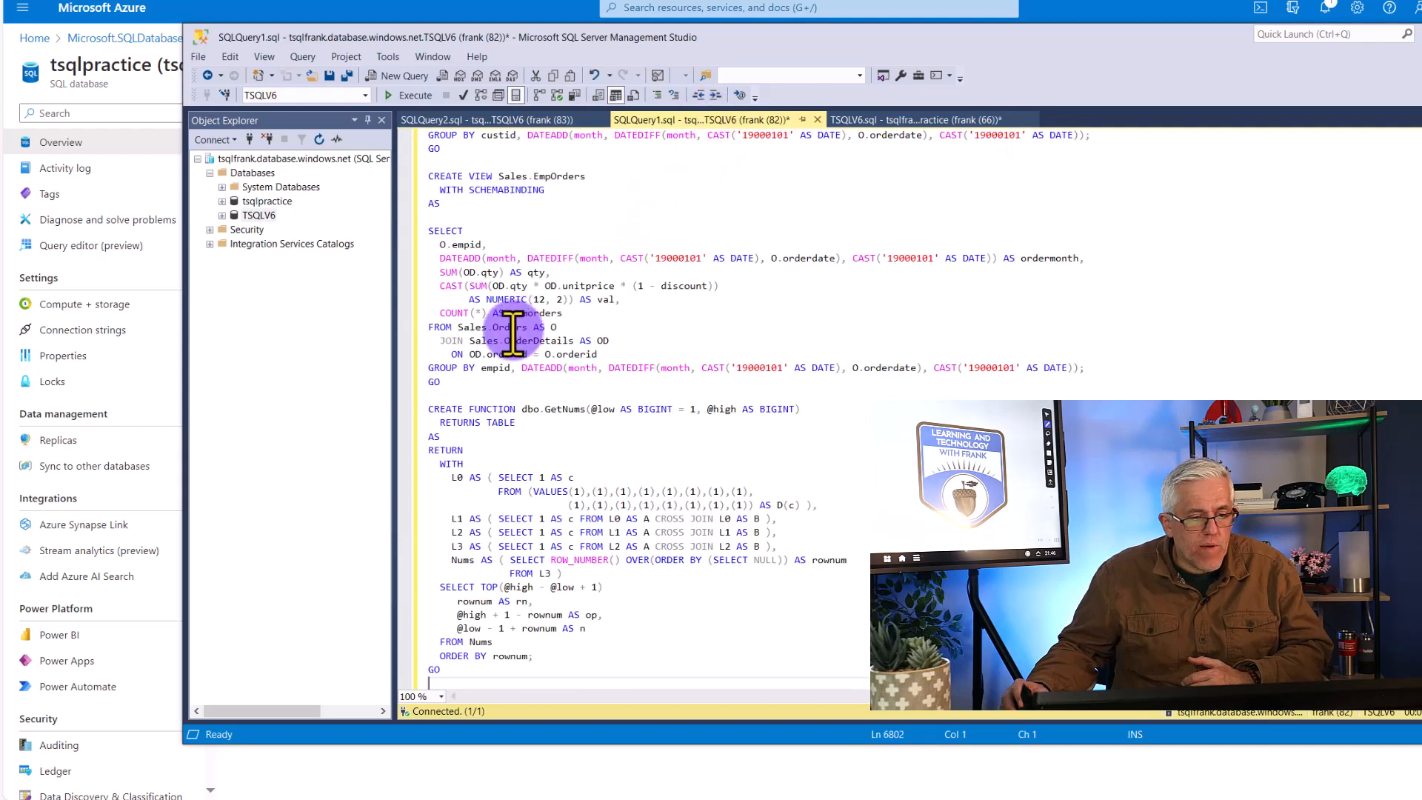
left_click(415, 95)
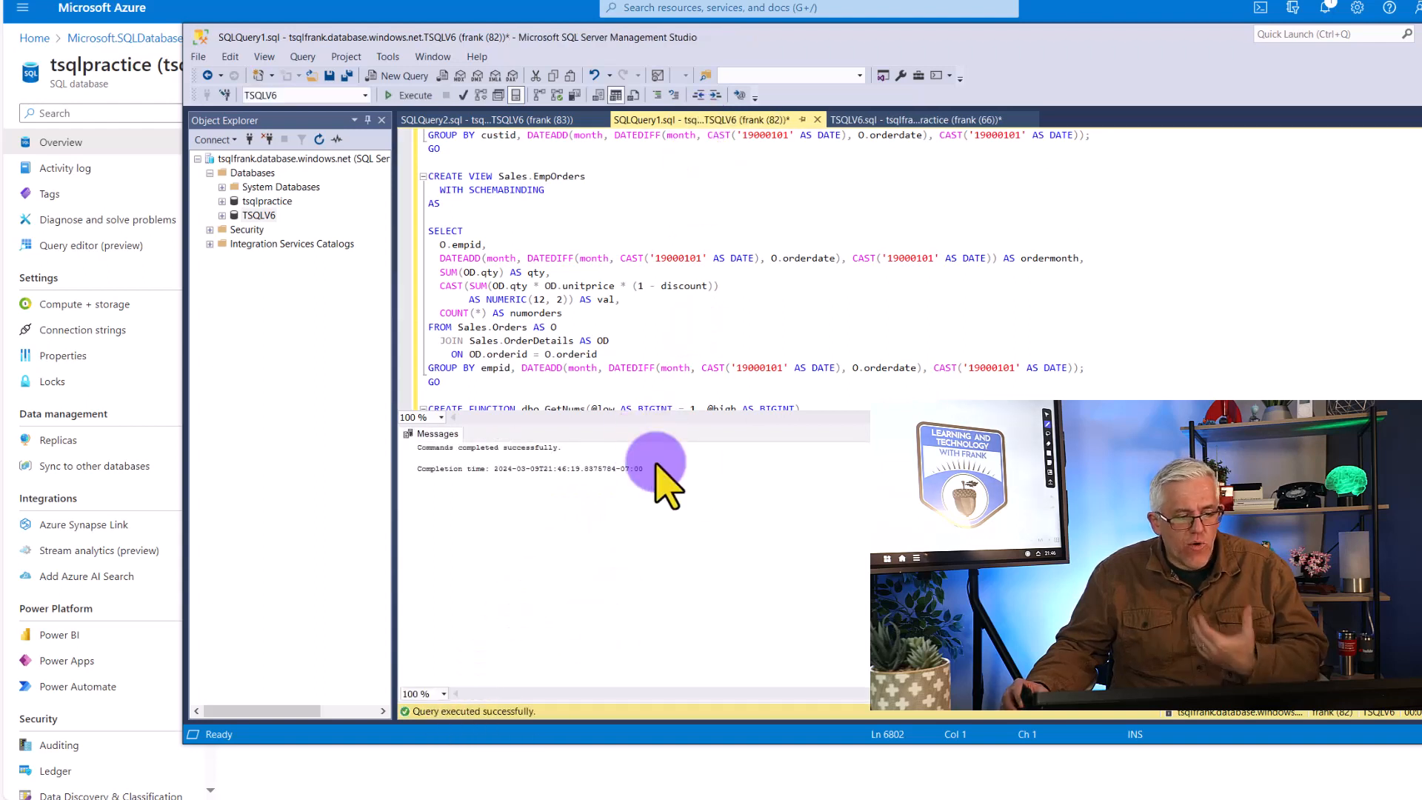
left_click(222, 214)
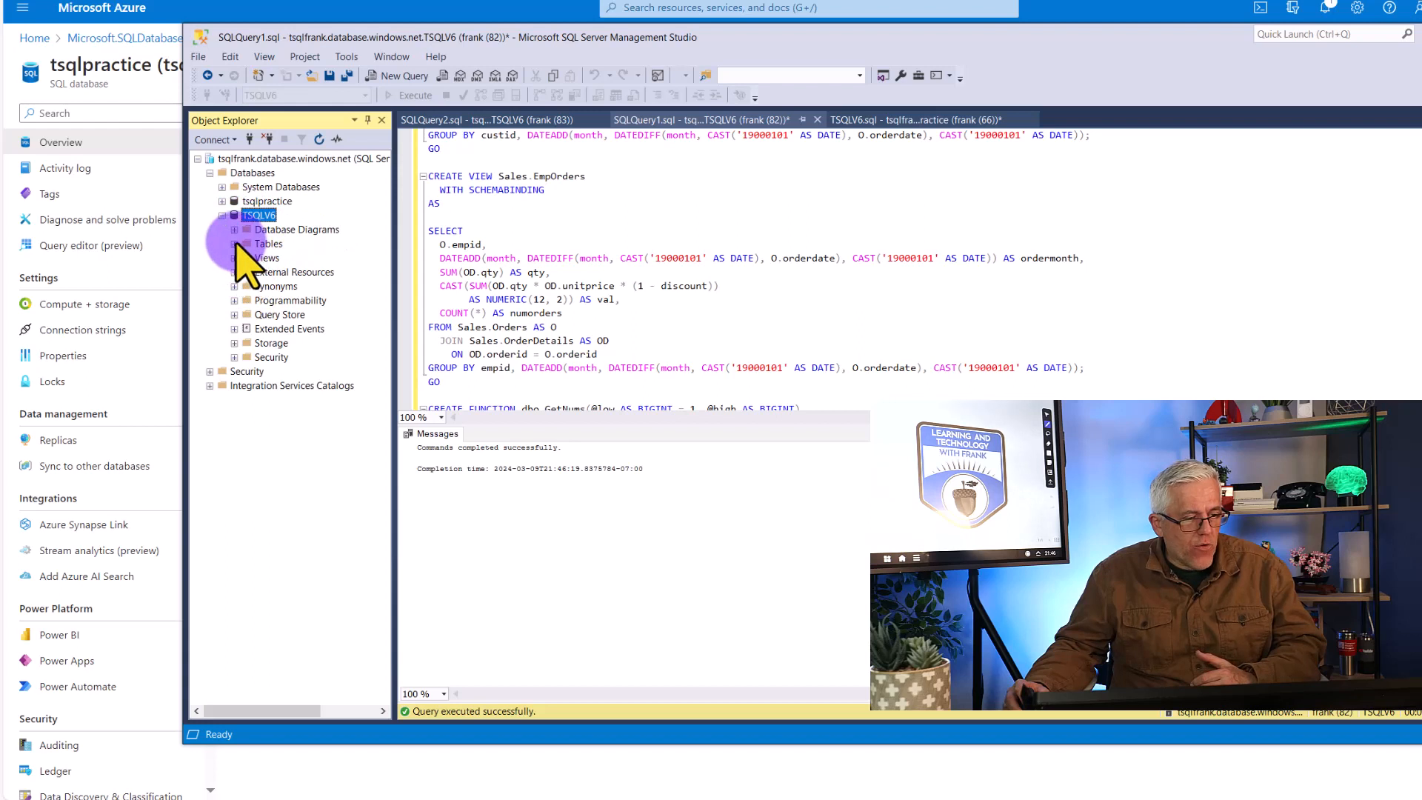
left_click(234, 244)
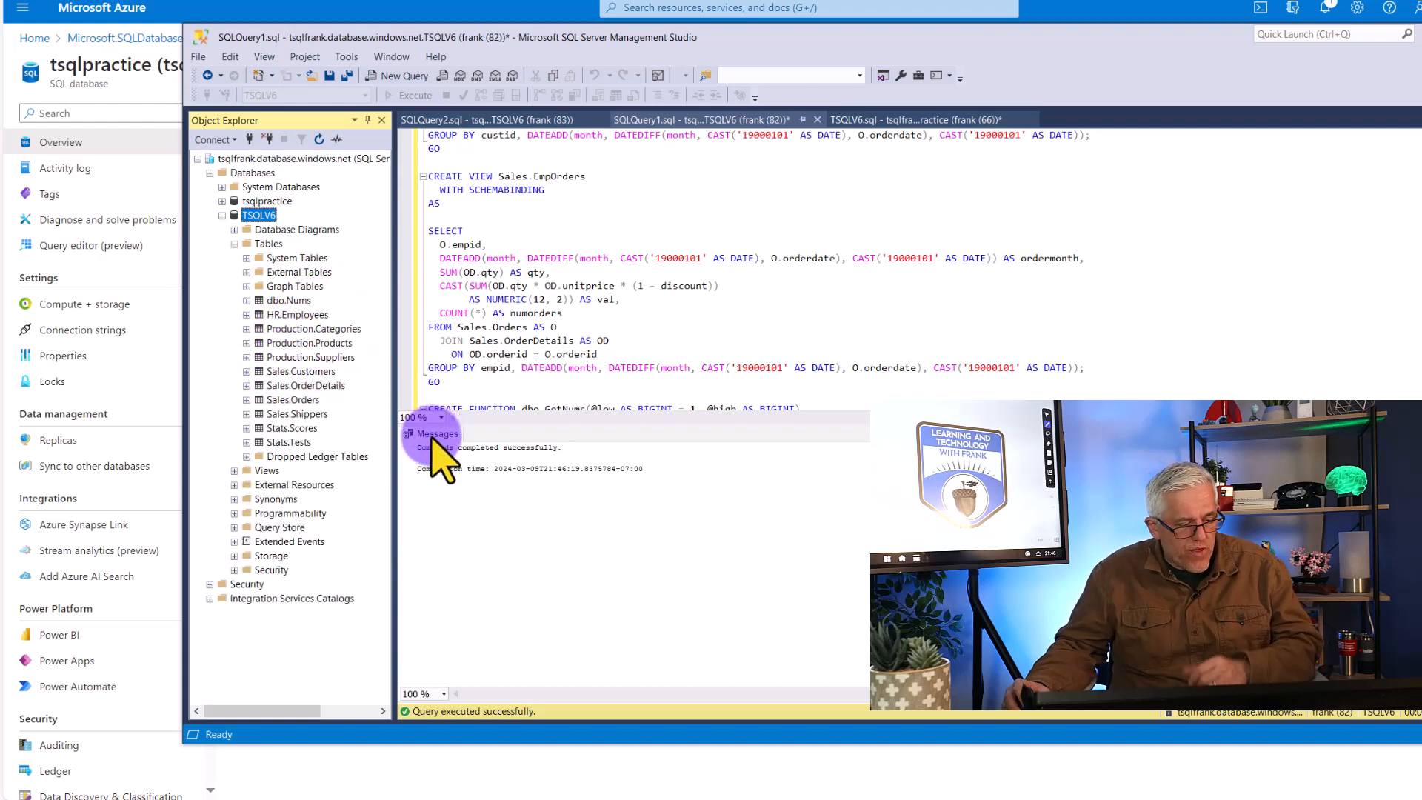
Open "Chapter 01 - Background to T-SQL Querying and Programming.sql" from the TSQLFundamentals20230119 folder in File Explorer
left_click(102, 799)
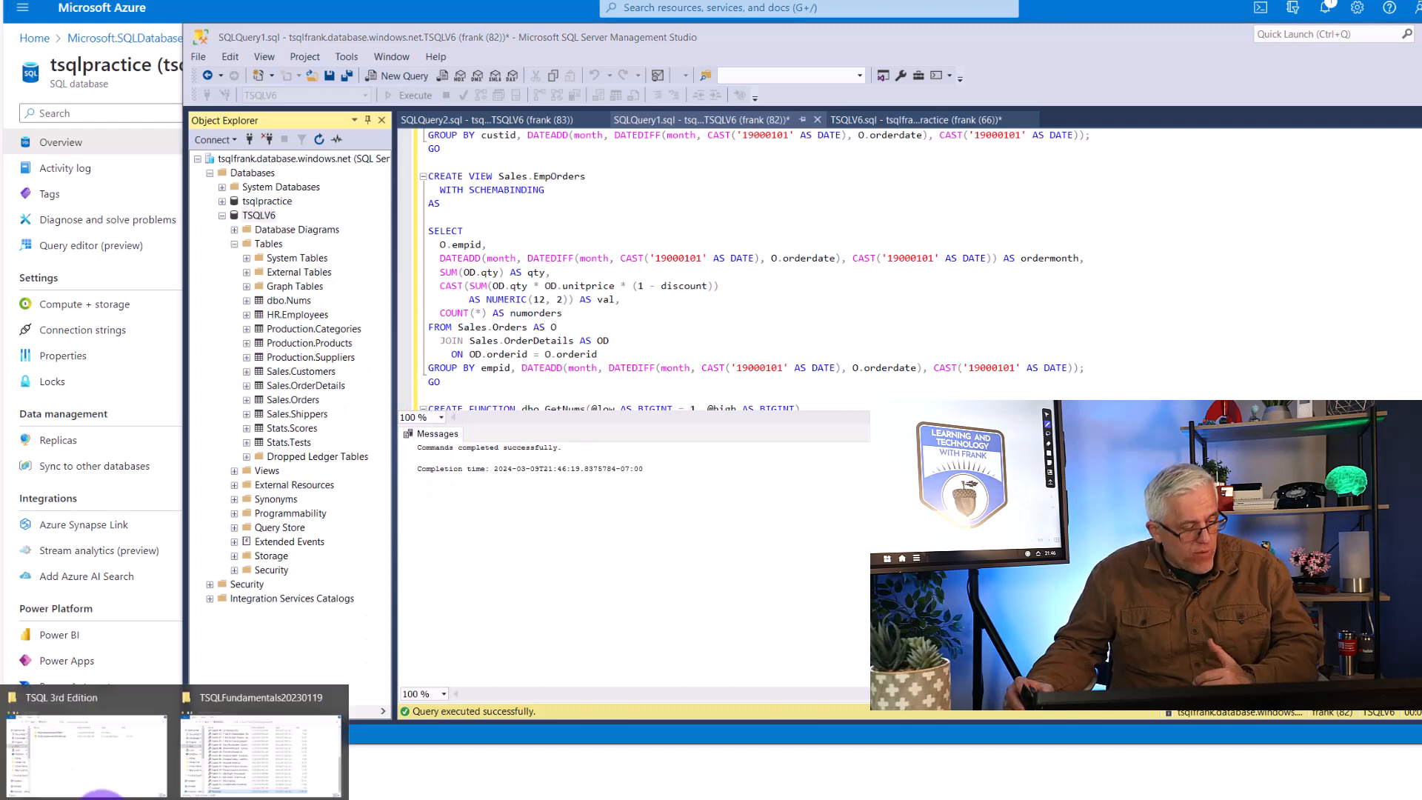
left_click(265, 732)
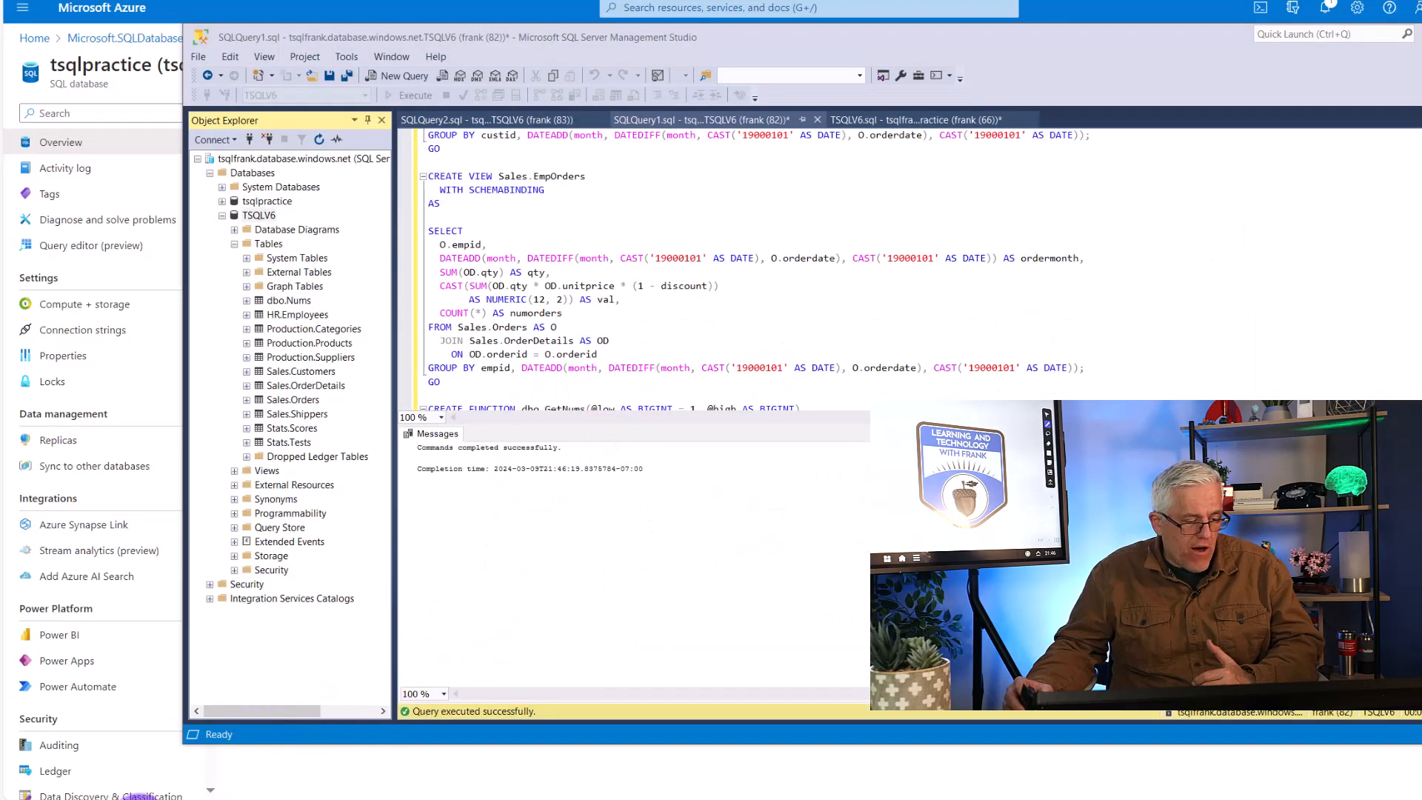
left_click(109, 799)
left_click_drag(788, 238, 870, 232)
scroll(782, 409, "up", 5)
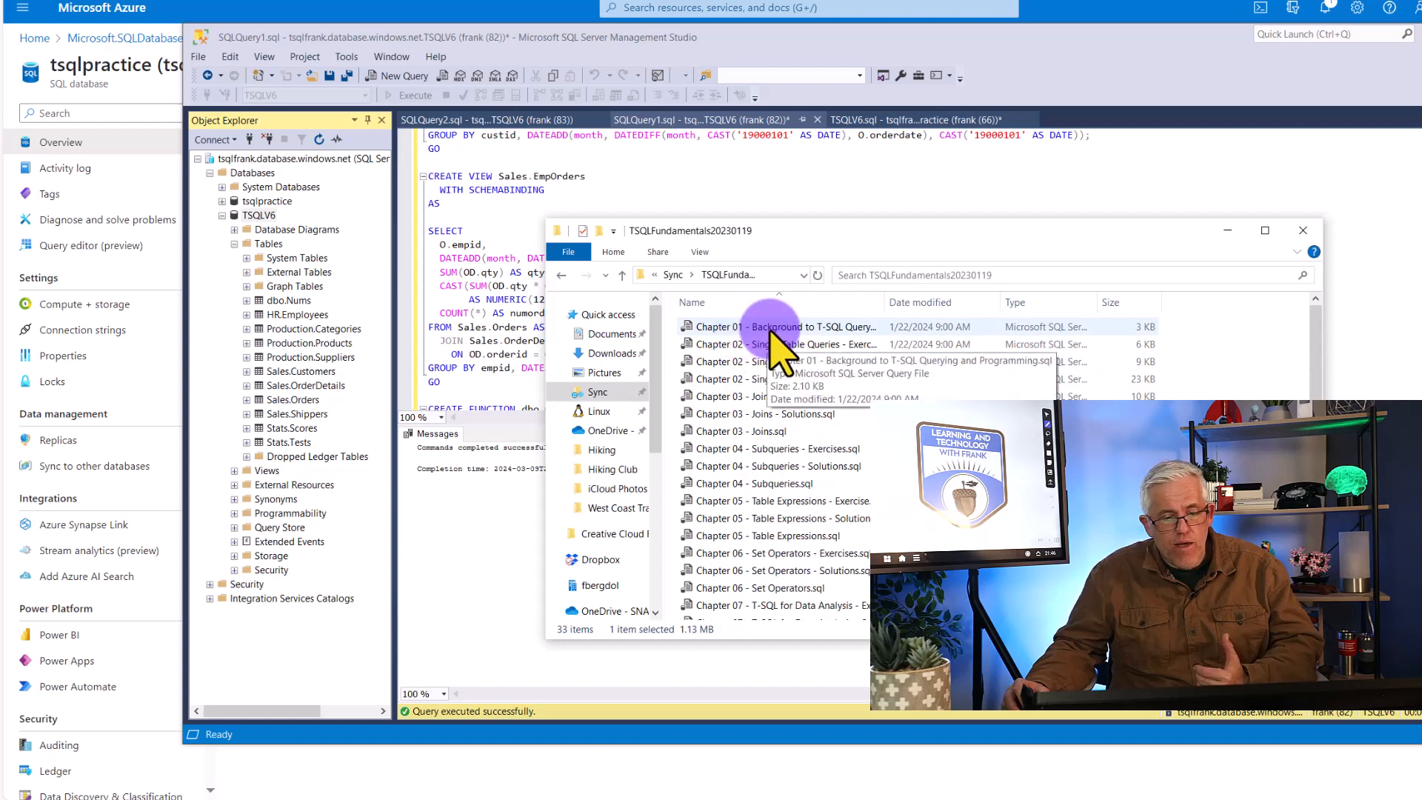
left_click(722, 326)
double_click(722, 327)
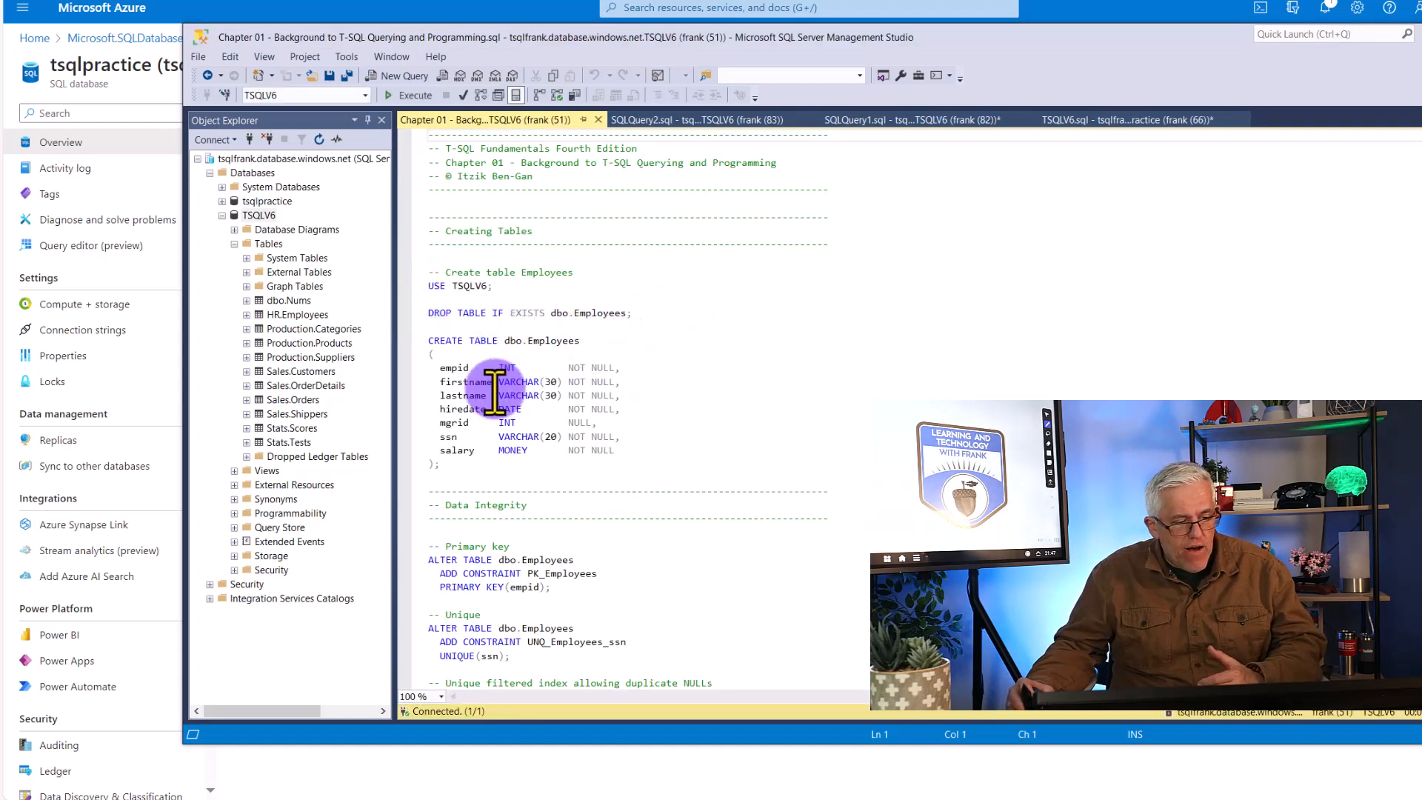
Execute only the Chapter 01 code from USE TSQLV6 through CREATE TABLE dbo.Employees, and look over the statements below it
left_click_drag(429, 286, 607, 468)
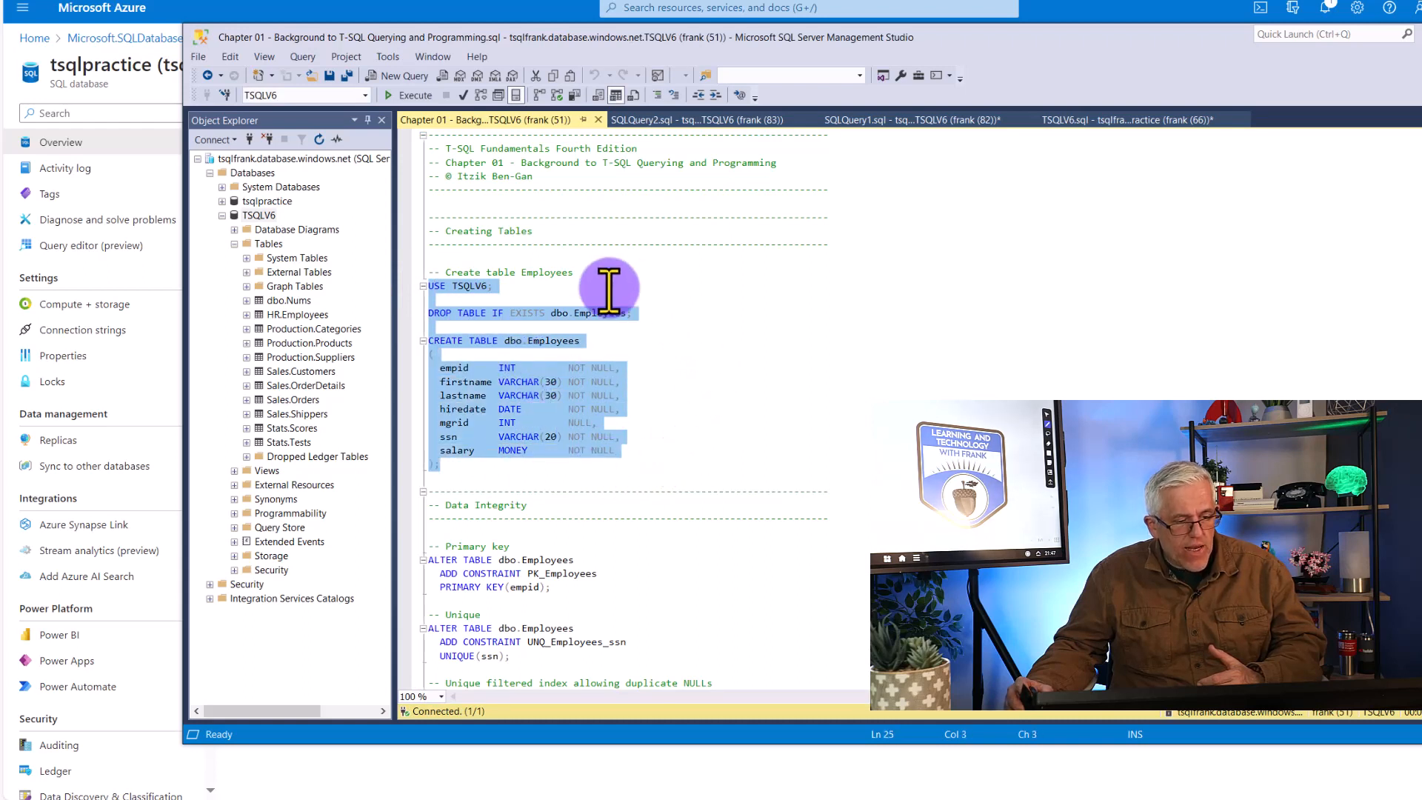
left_click(412, 96)
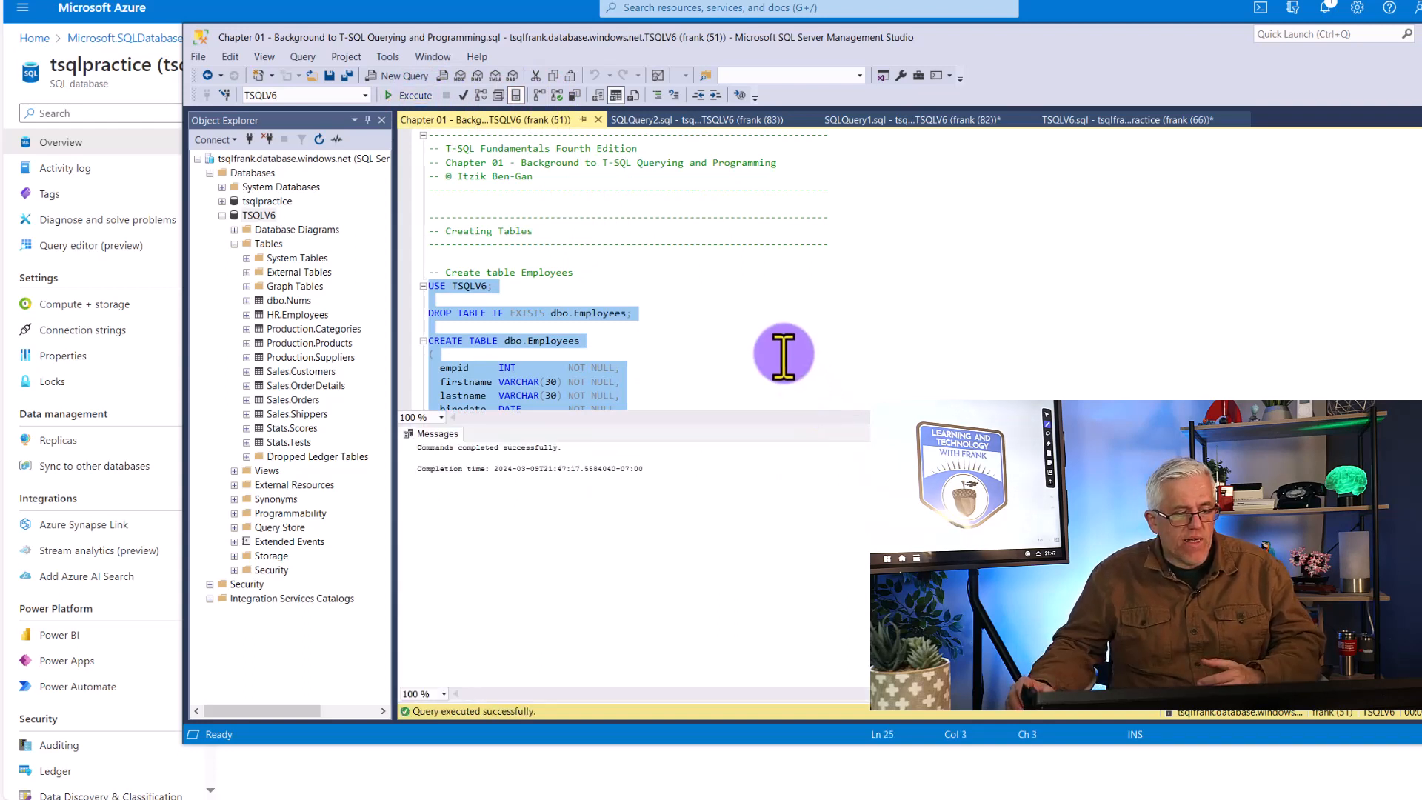
scroll(785, 351, "down", 5)
scroll(782, 353, "down", 8)
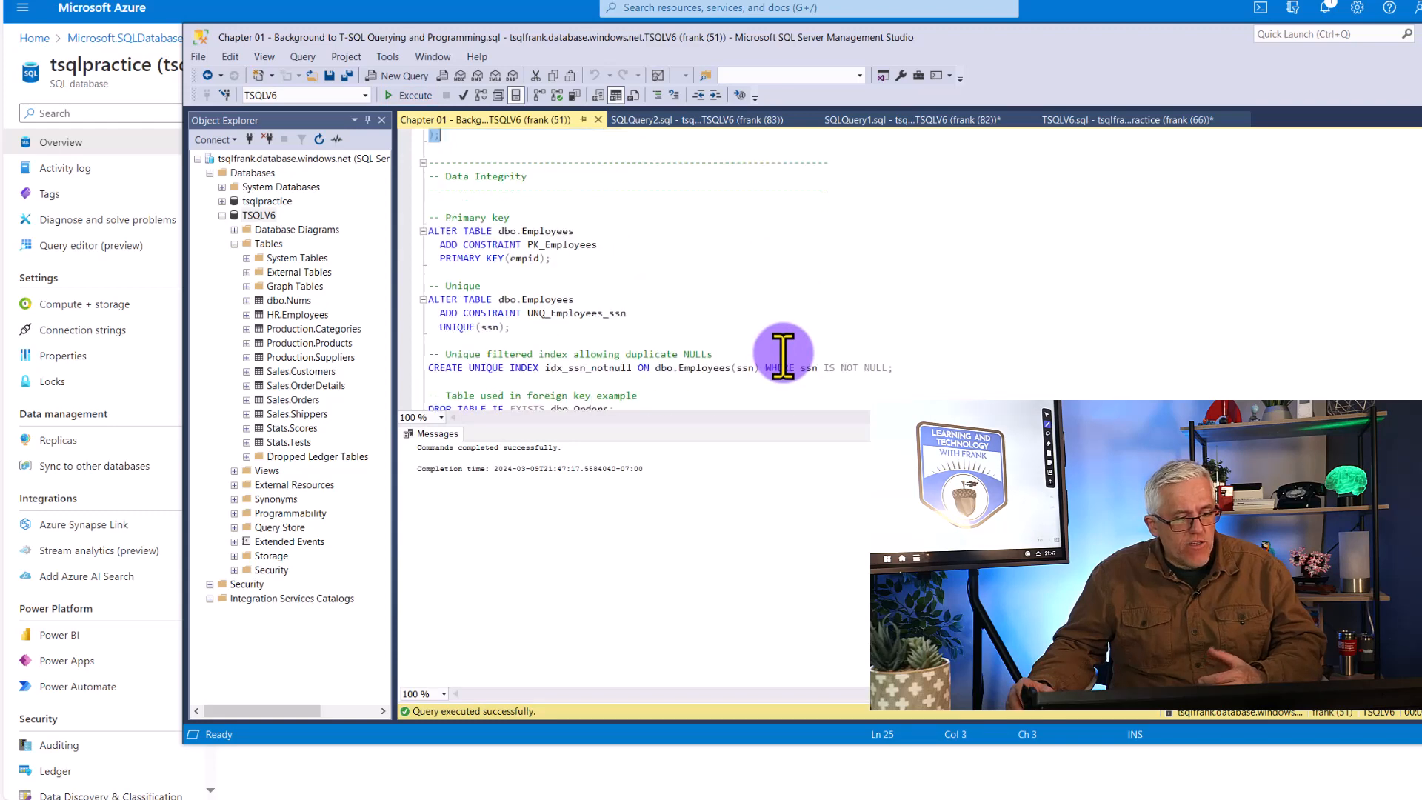
scroll(686, 340, "down", 4)
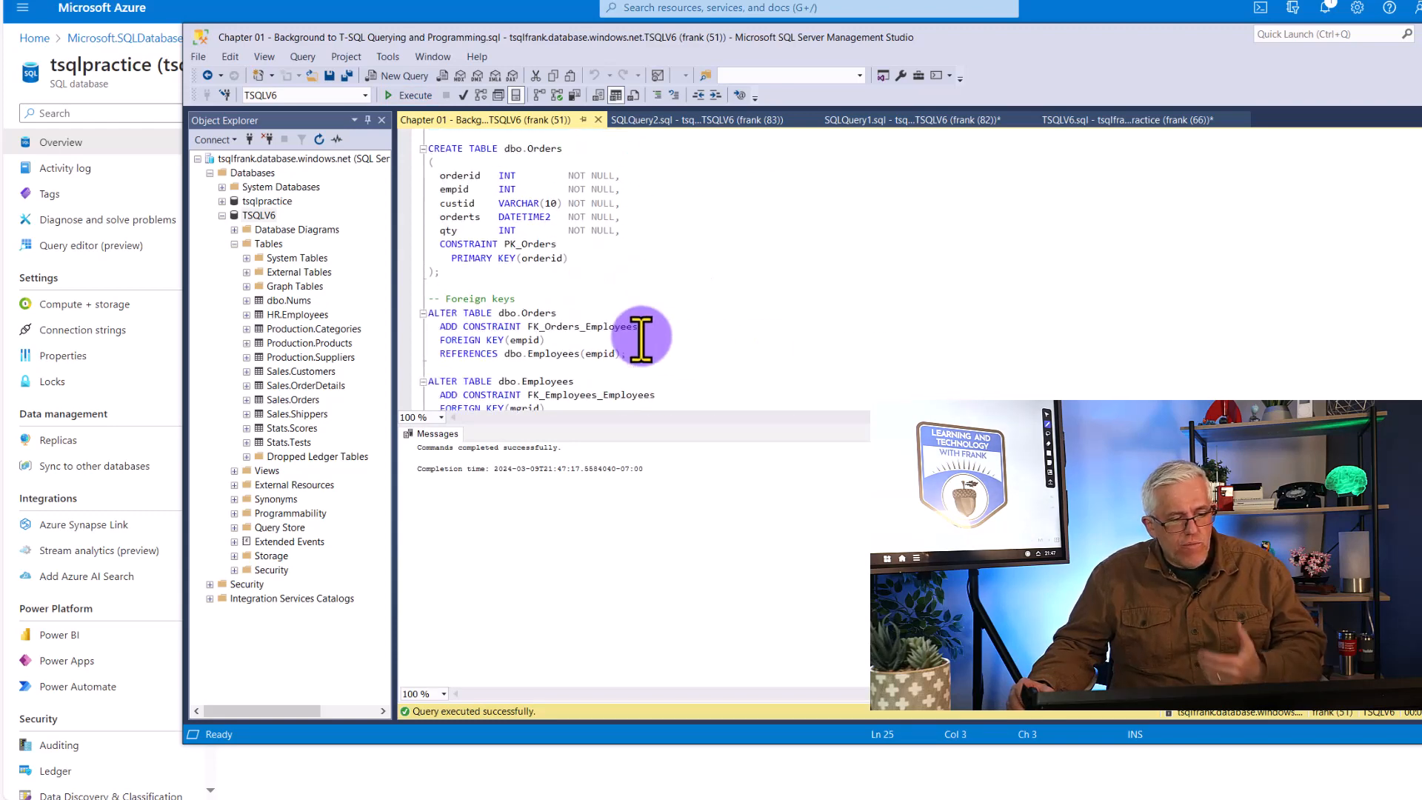
scroll(725, 341, "up", 17)
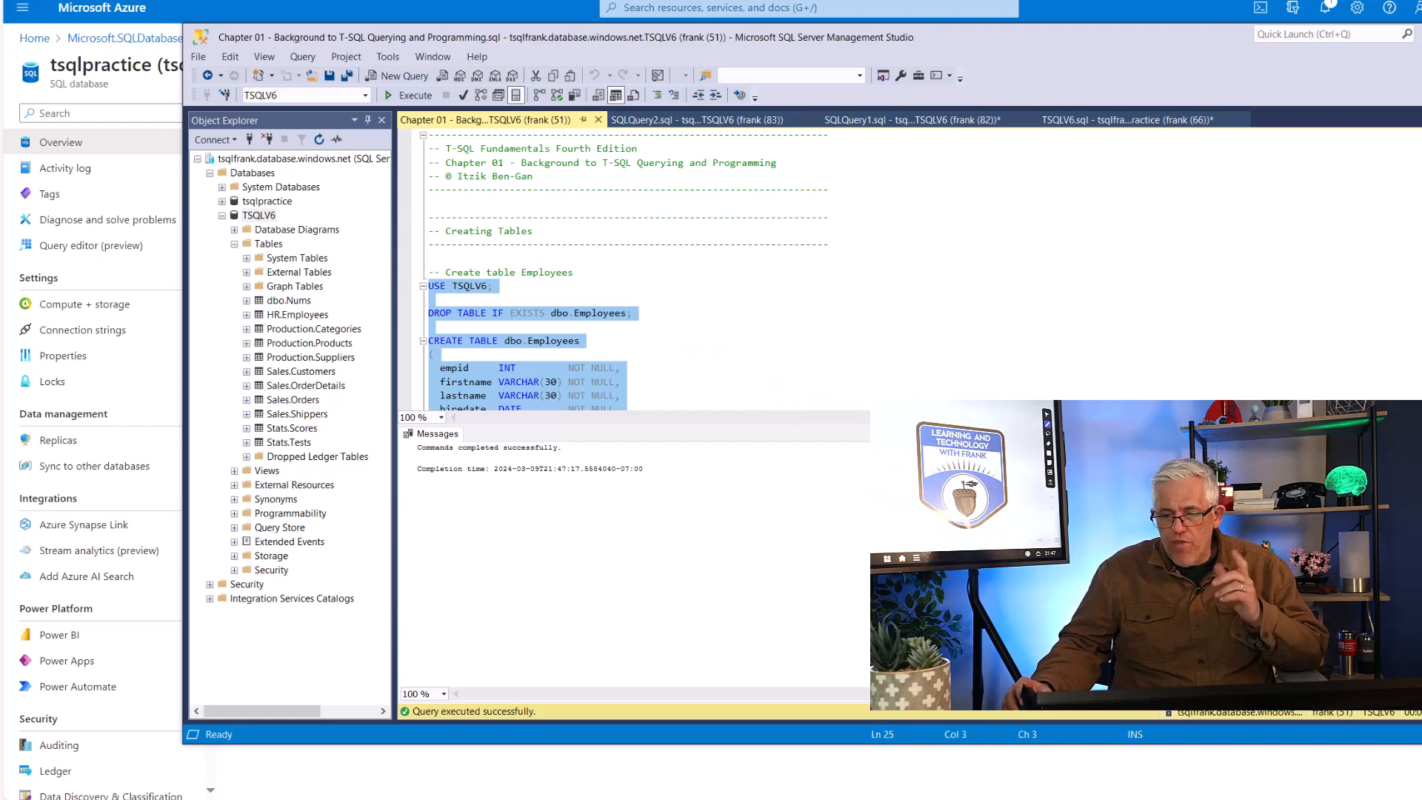
Switch to the Azure portal and open the Compute + storage settings of the tsqlpractice database
left_click(1419, 34)
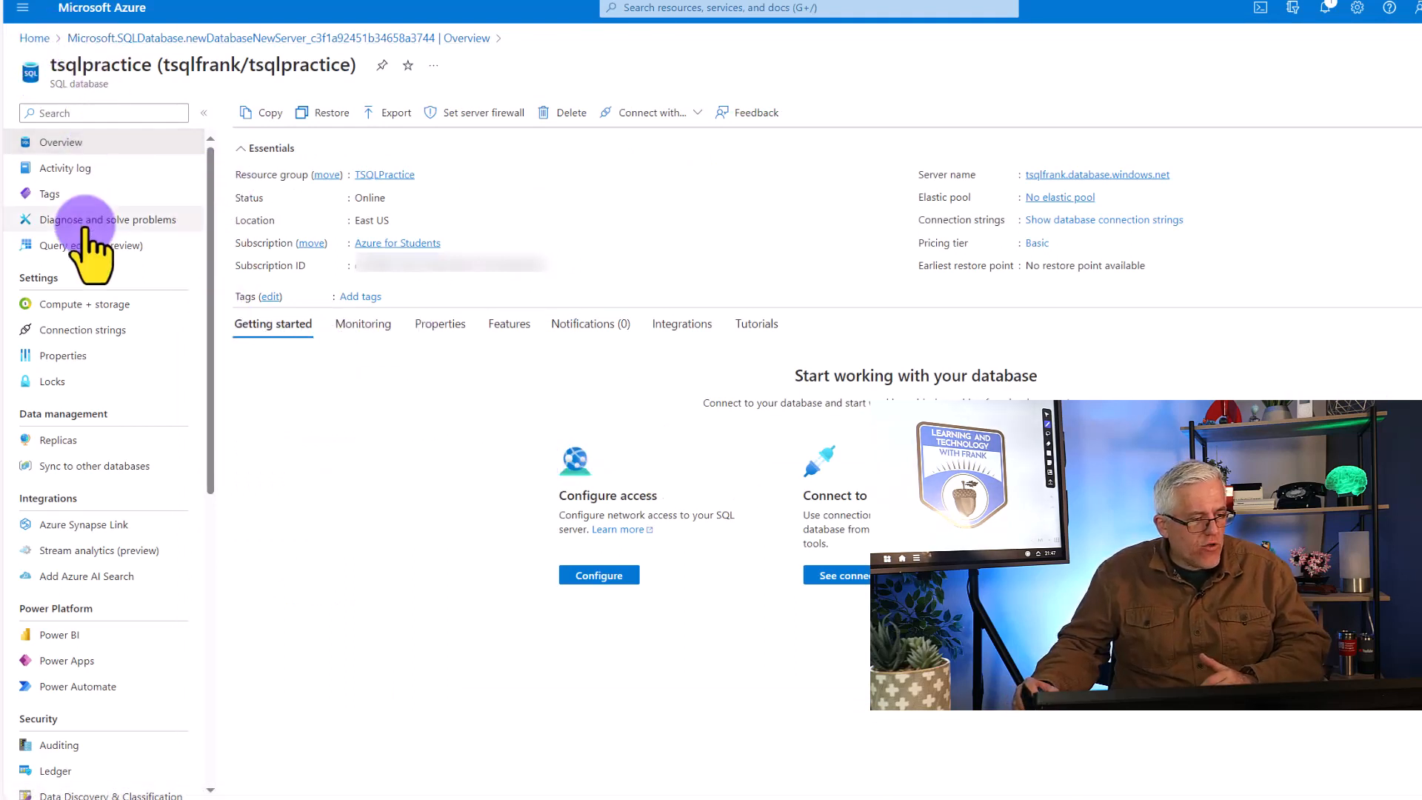
left_click(65, 303)
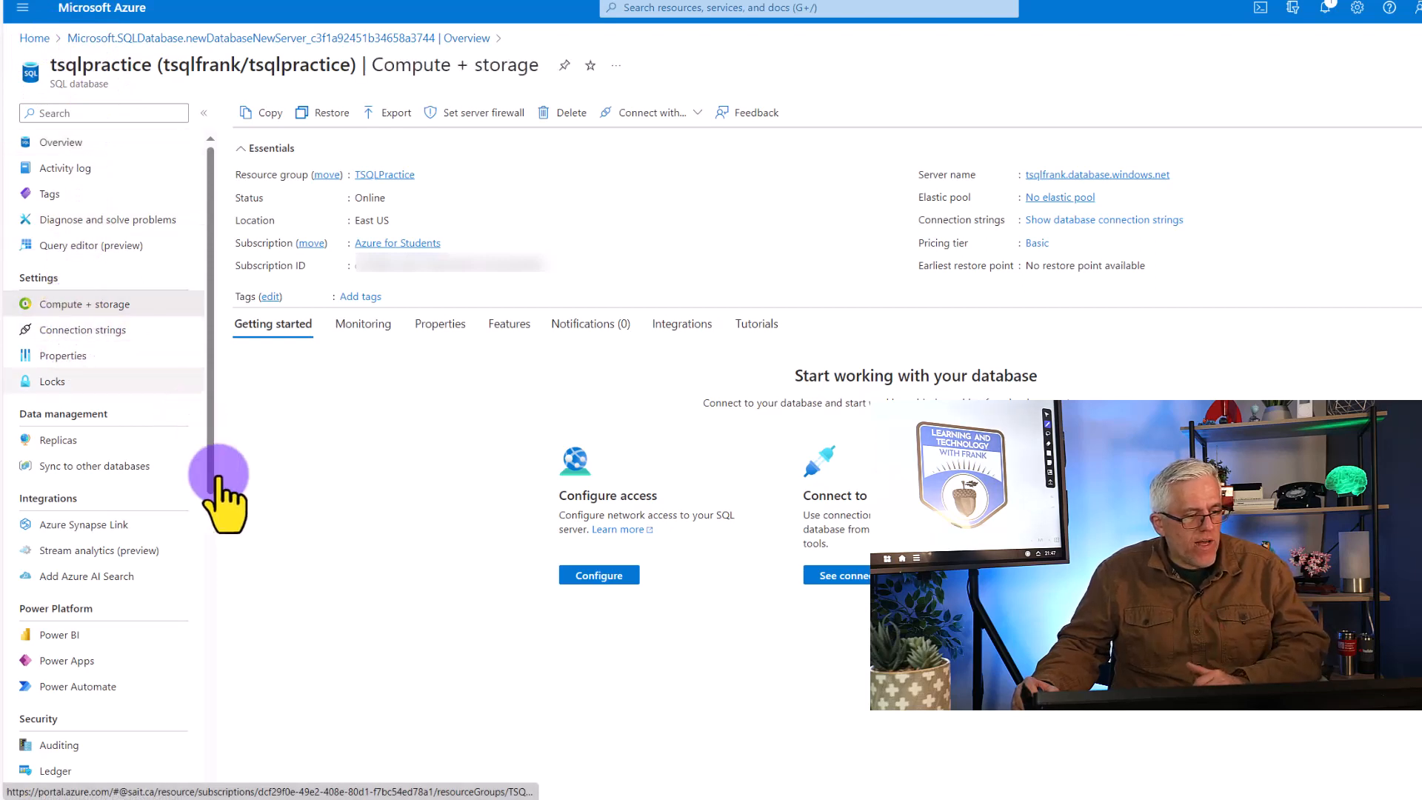